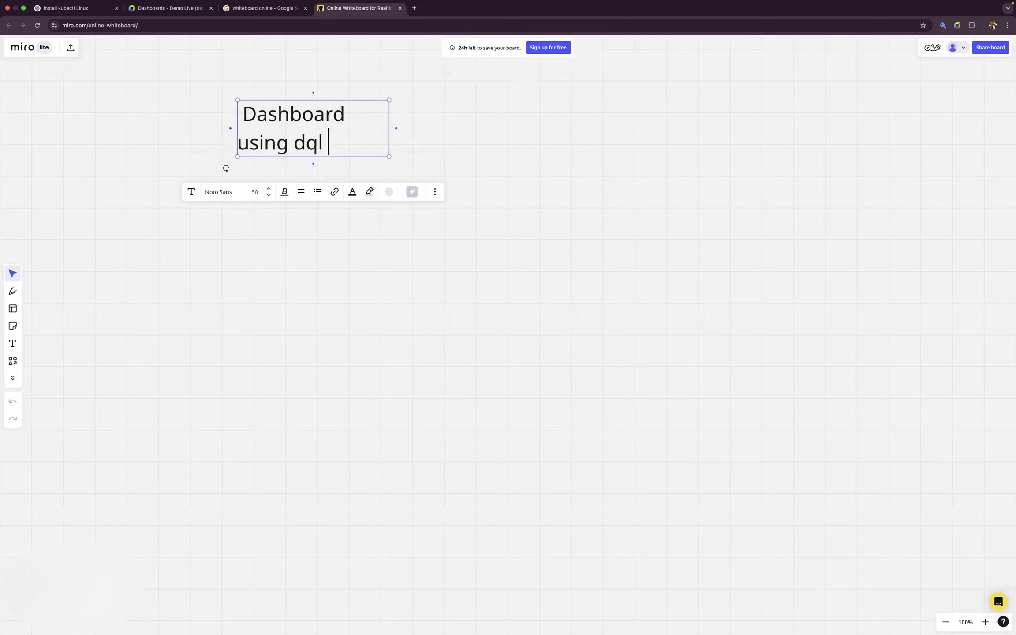
- Complete the whiteboard text's first entry so it reads "Dashboard using DQL query"
text(Dql)
key(BackSpace)
key(BackSpace)
text(QL query)
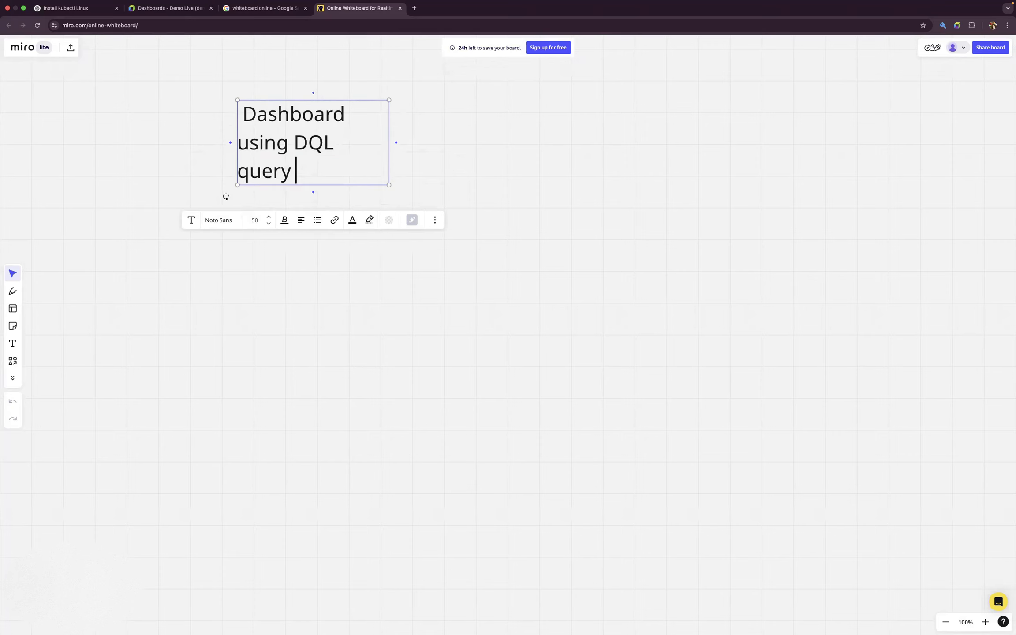
- Add the line "API Dashboard" below the title and widen the text box so each entry fits on one line
key(Return)
key(Return)
key(BackSpace)
text(A)
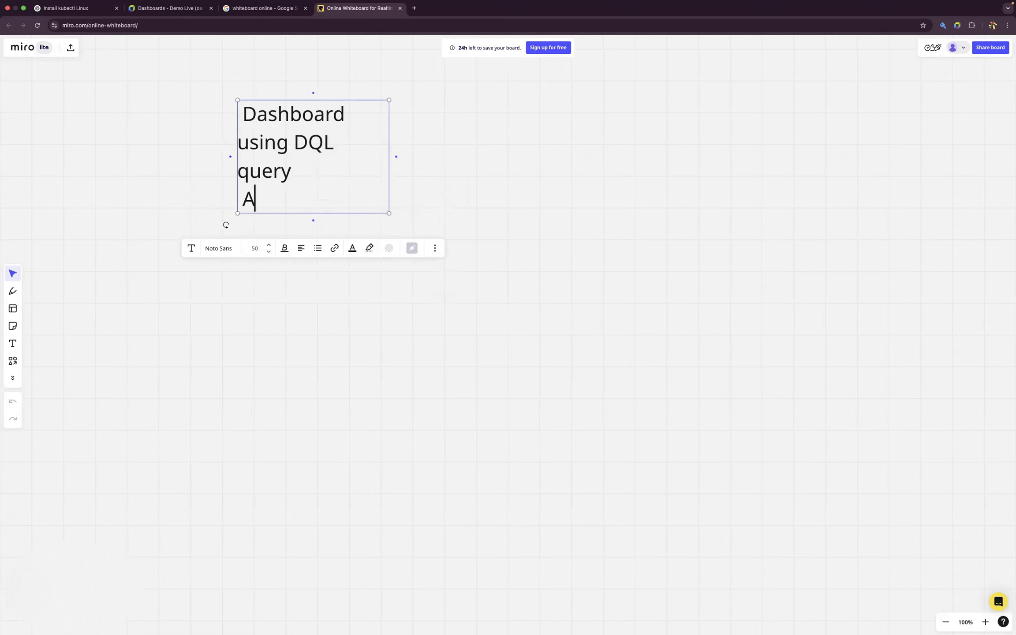
text(PI Dashboard)
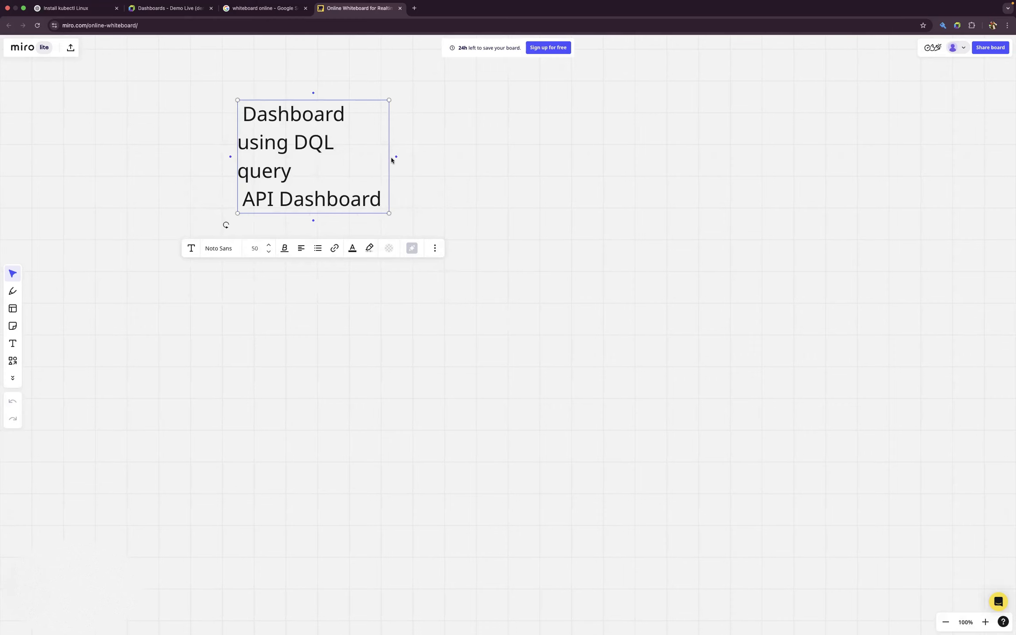
drag(396, 157, 704, 159)
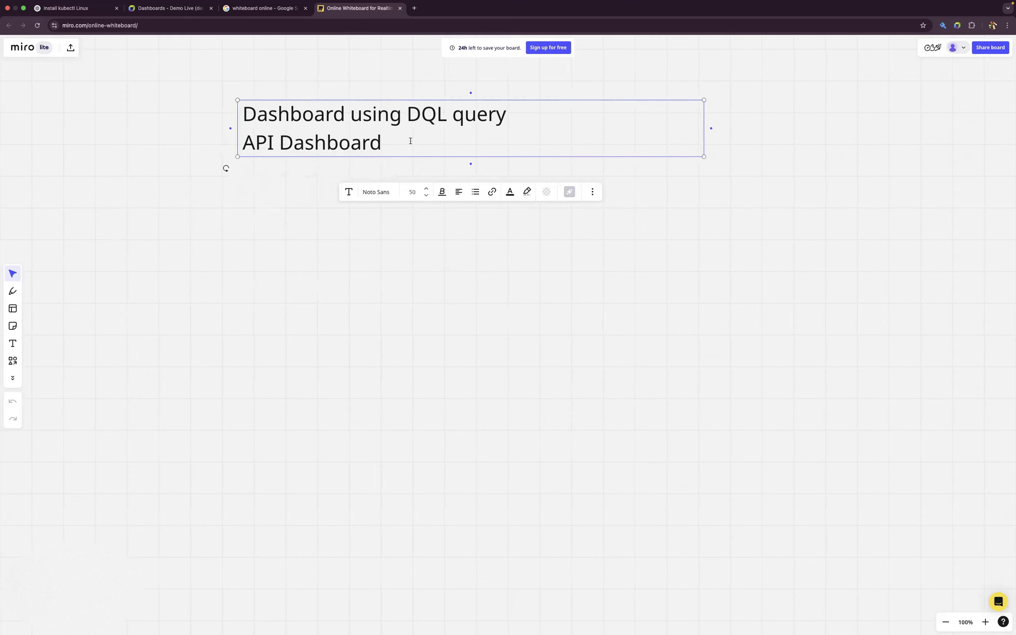
- Add the entries "GET" and "POST" on separate lines below "API Dashboard"
key(Return)
key(Return)
key(Up)
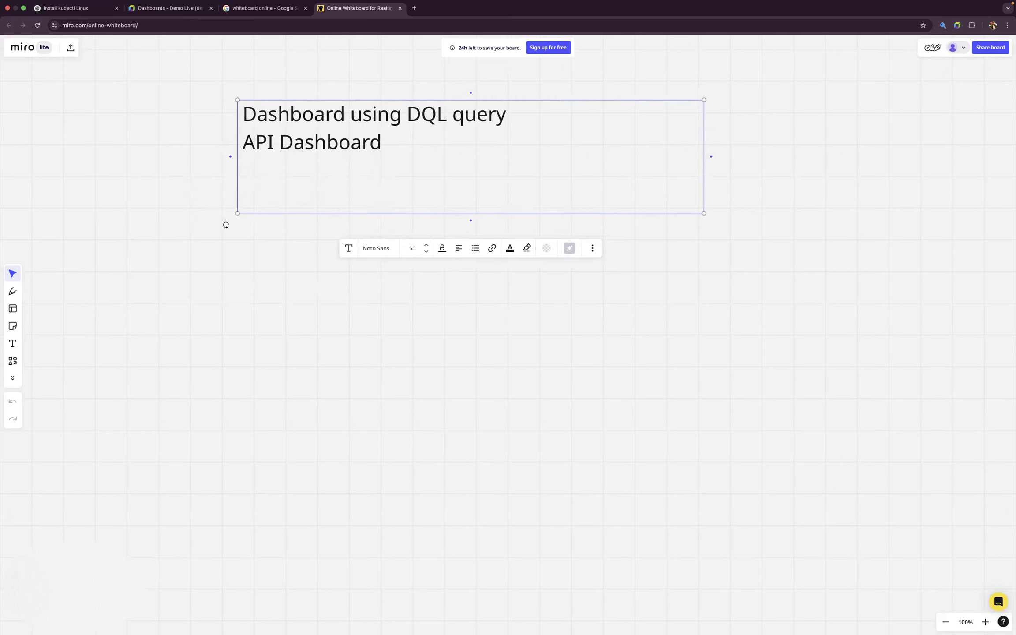
text(GET)
key(Return)
text(POST)
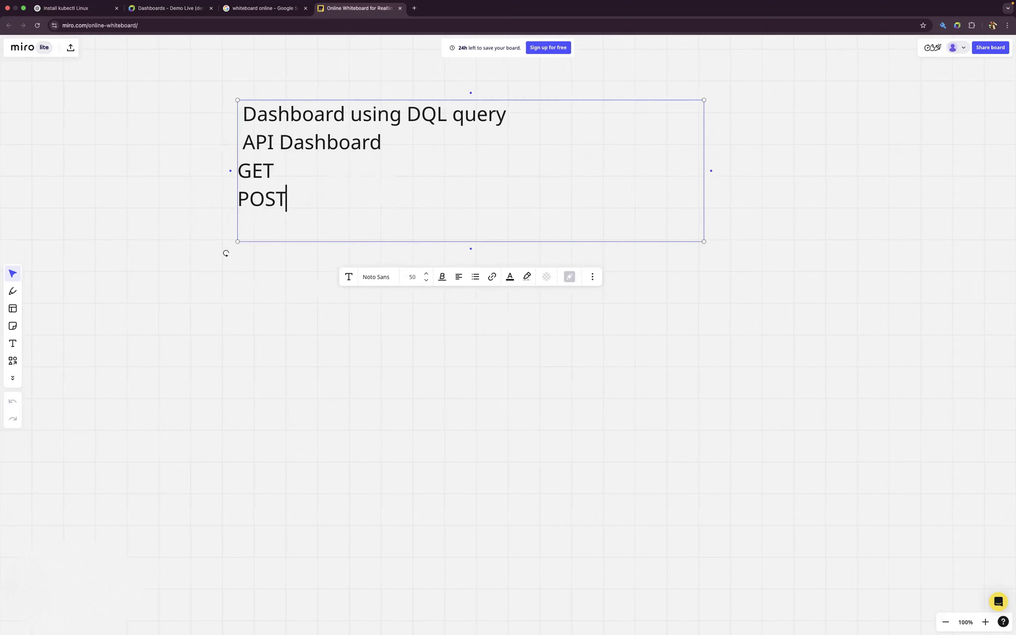
- Add the line "TOP HTTP TARGET" below "POST" in the whiteboard text
key(Return)
key(Caps_Lock)
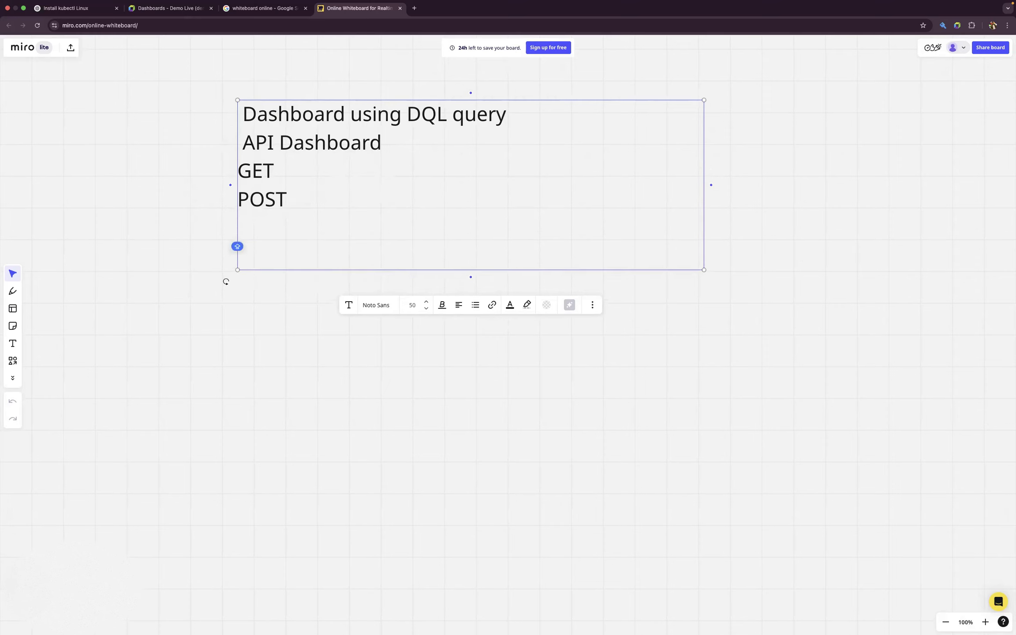
text(TOP HTTP)
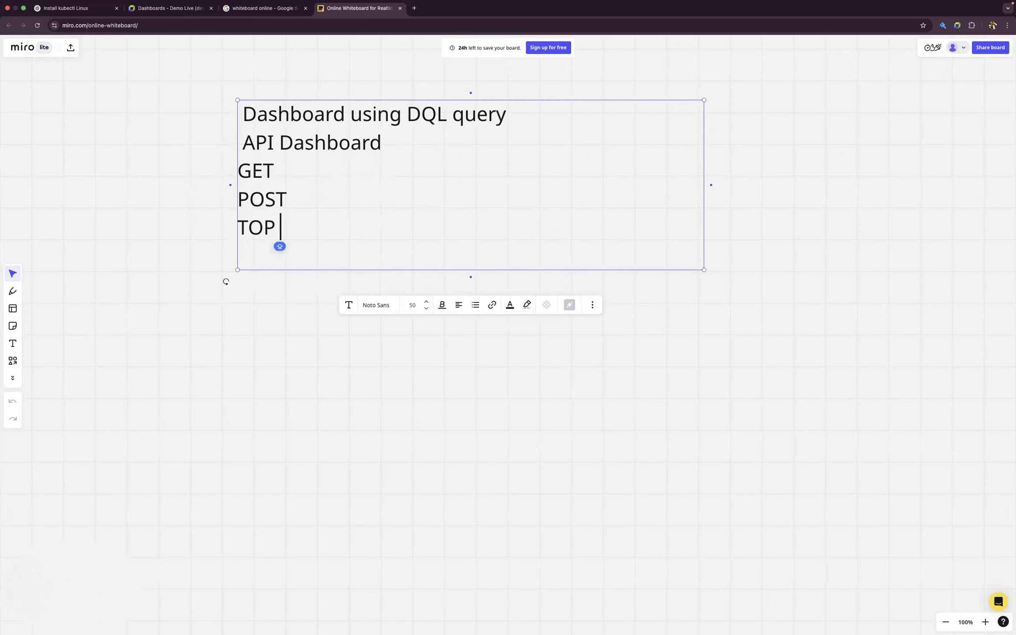
text( TARGET)
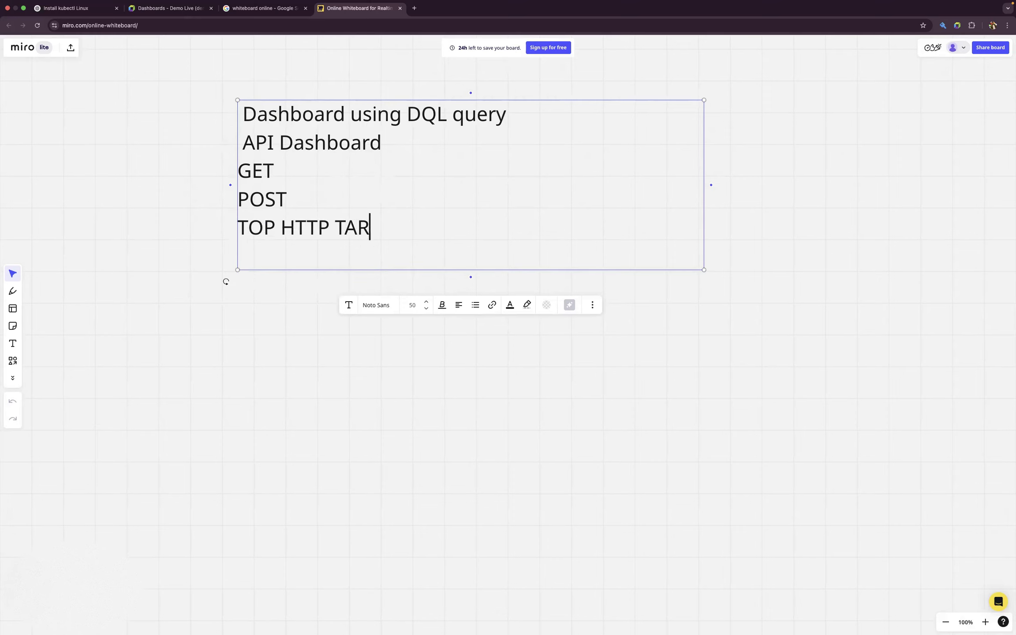
- Leave a blank line below "TOP HTTP TARGET", then add the lines "ENDPOIT SUMMARY" and "QUERY TABLE"
key(Return)
key(Return)
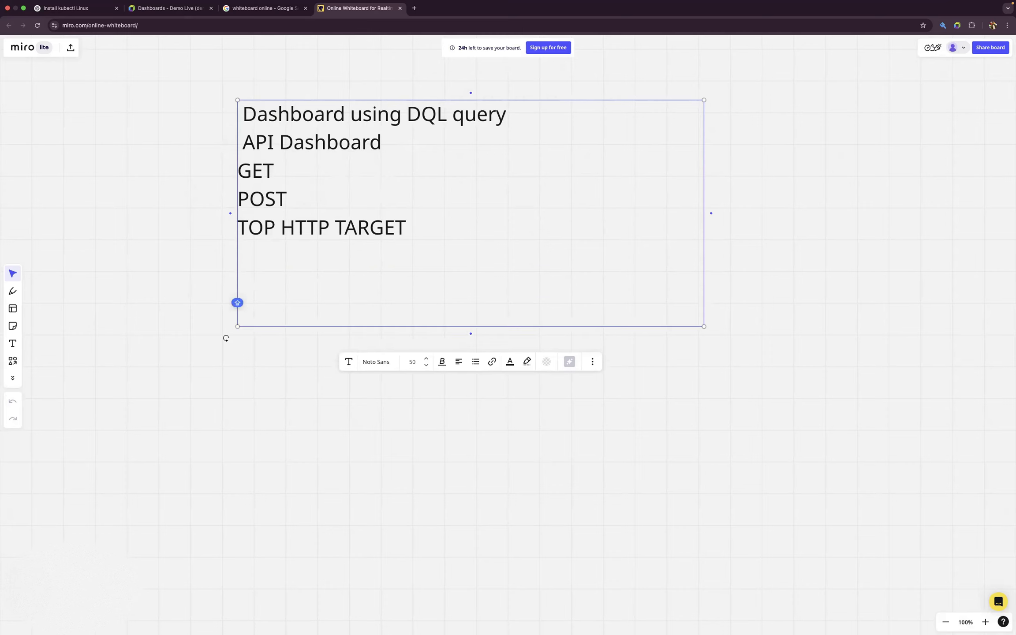
text(ENDPOI)
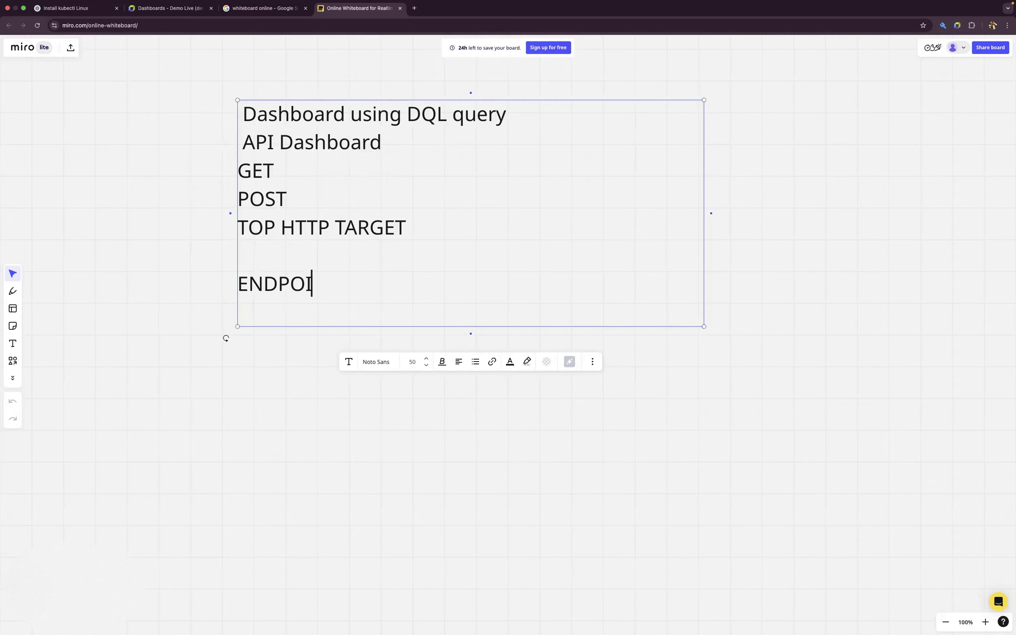
text(T SUMMARY)
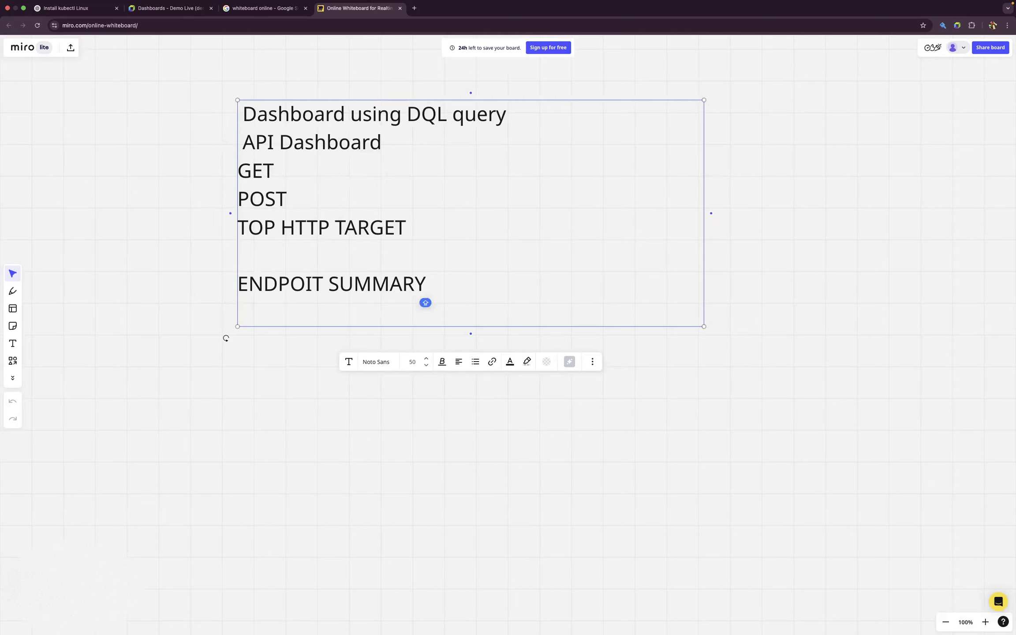
key(Return)
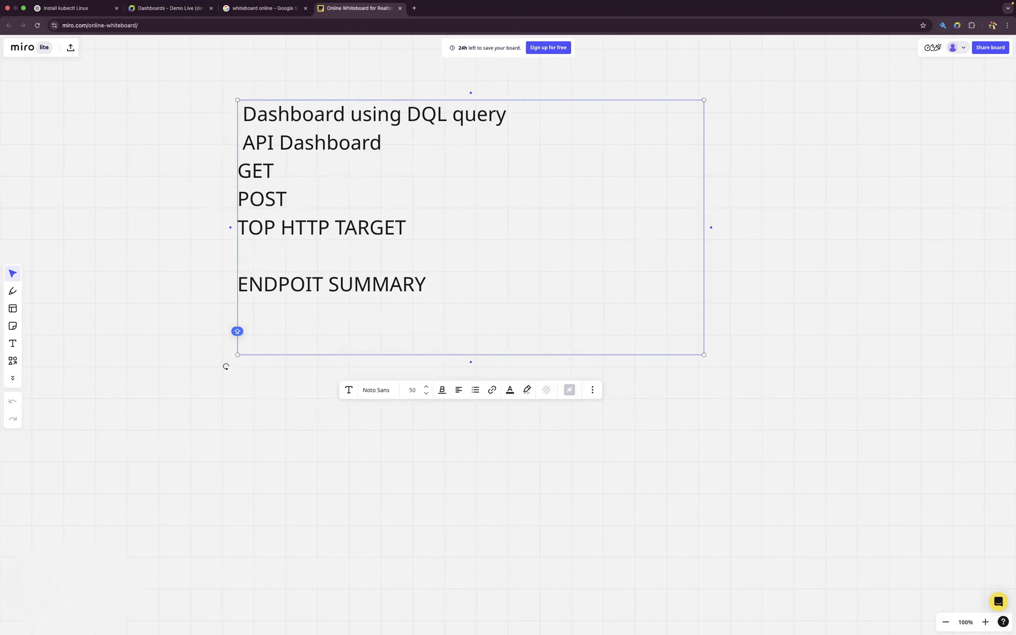
text(QUERY TABLE)
key(Return)
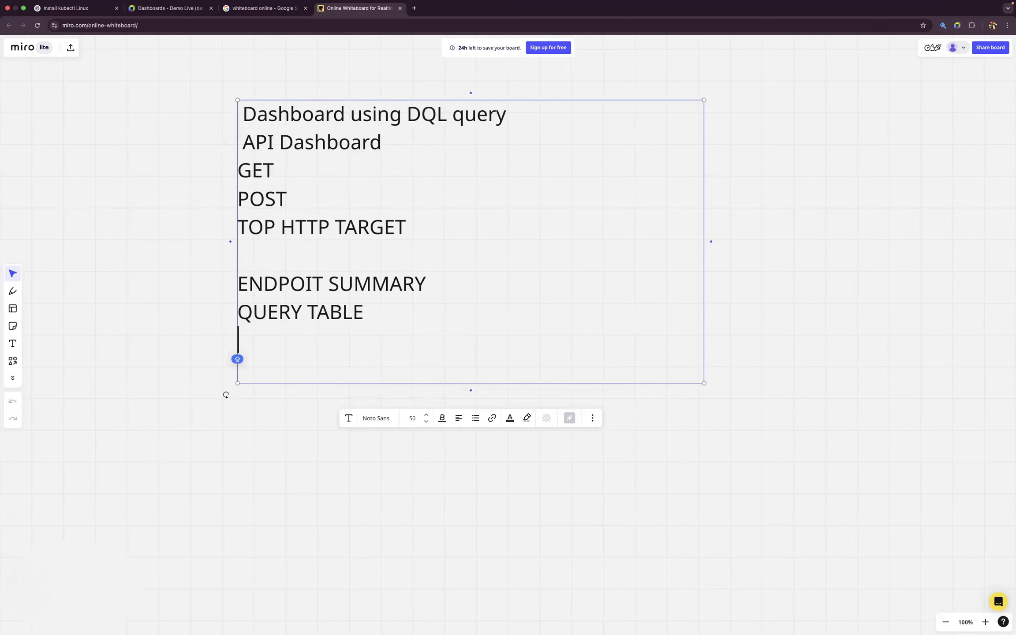
- Switch to Dynatrace Dashboards, create a new dashboard and name it "API Dashboard"
click(166, 9)
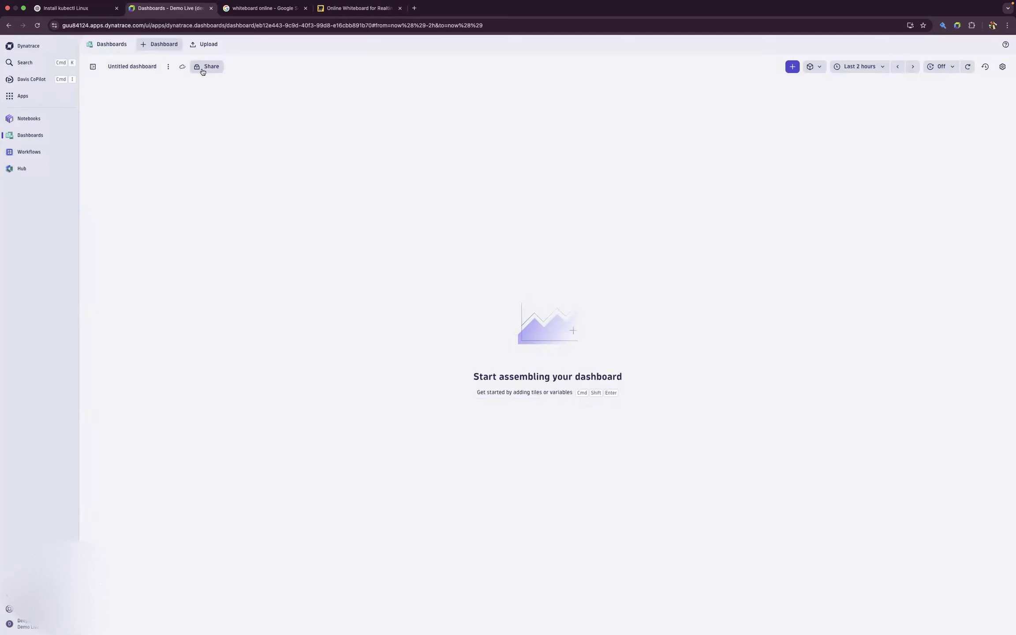
click(161, 46)
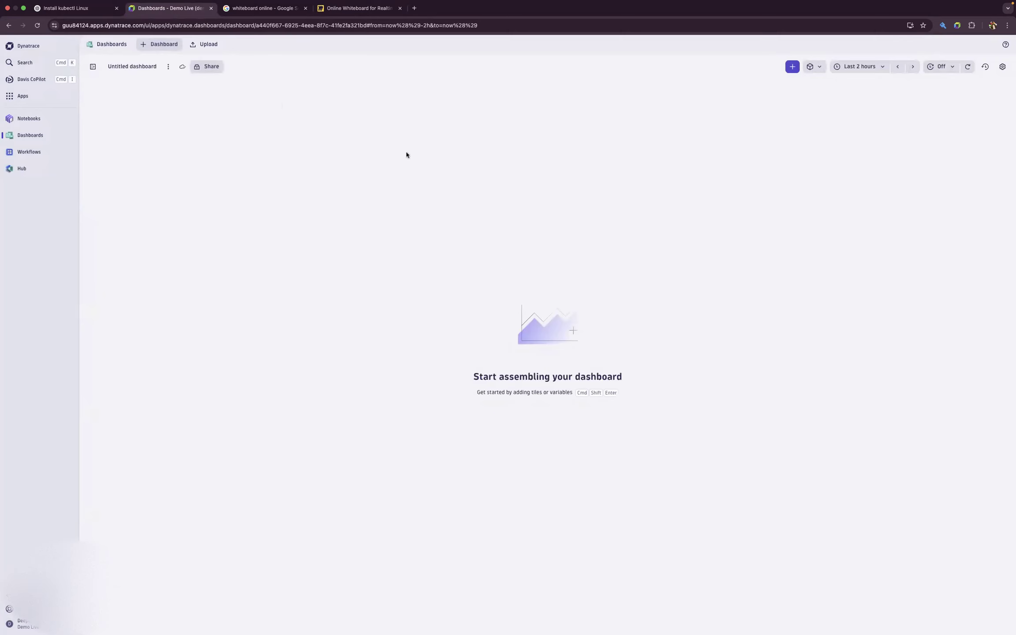
click(154, 68)
key(BackSpace)
key(BackSpace)
key(BackSpace)
key(Caps_Lock)
text(AP)
key(Caps_Lock)
text(I Dashboa)
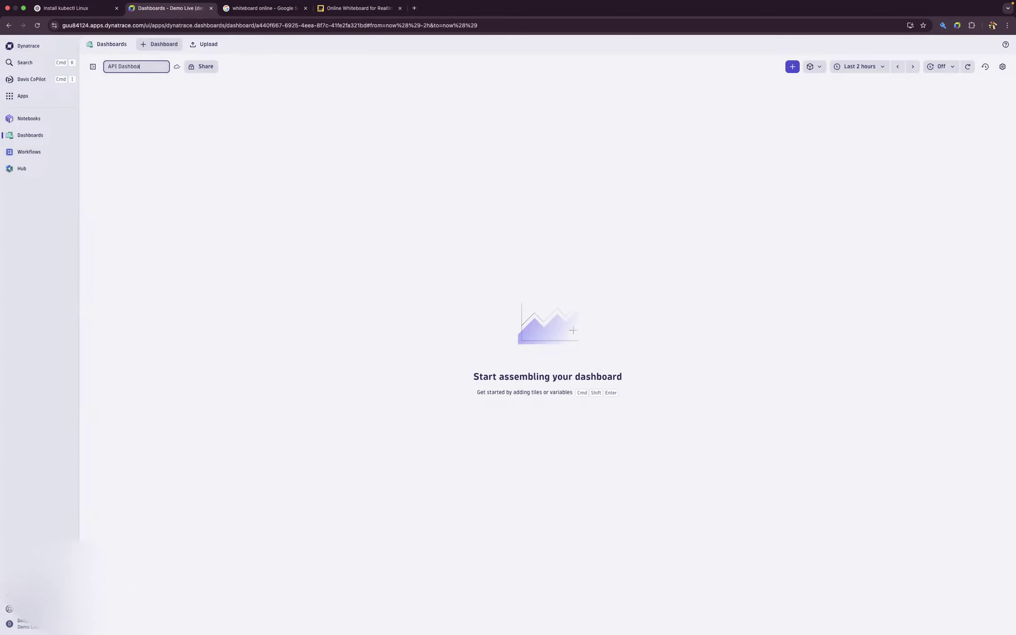
key(Return)
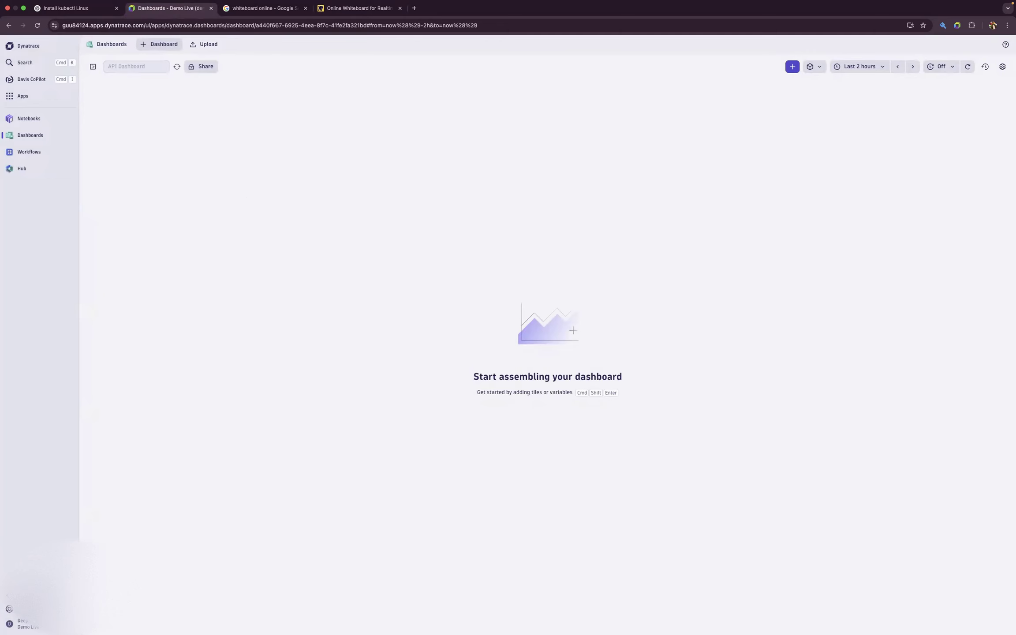
- Add a DQL tile to the dashboard and enter "fetch spans" as the first line of its query
click(792, 67)
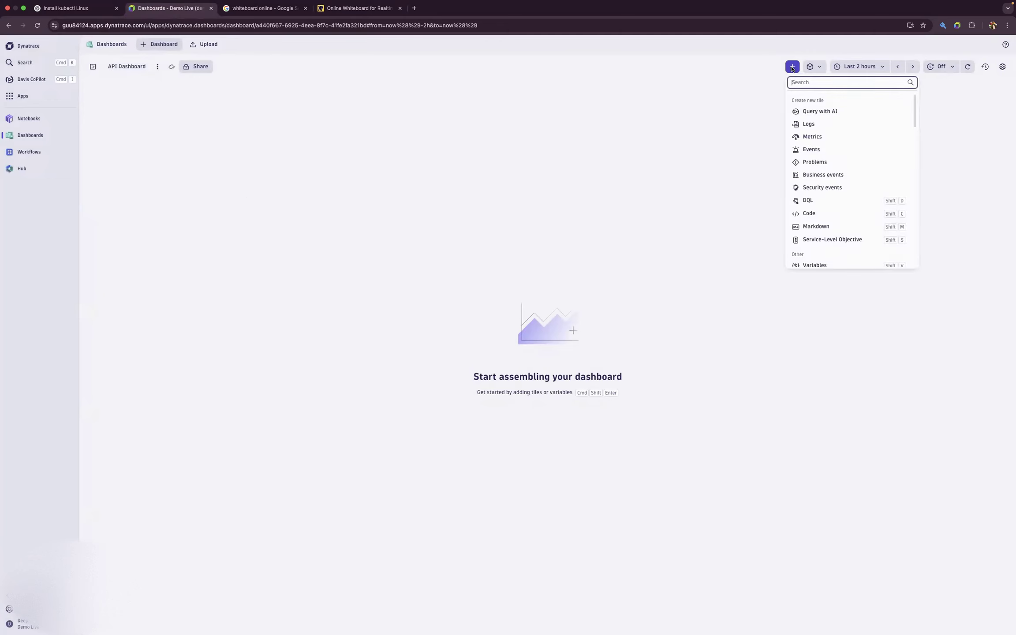
click(822, 198)
click(699, 132)
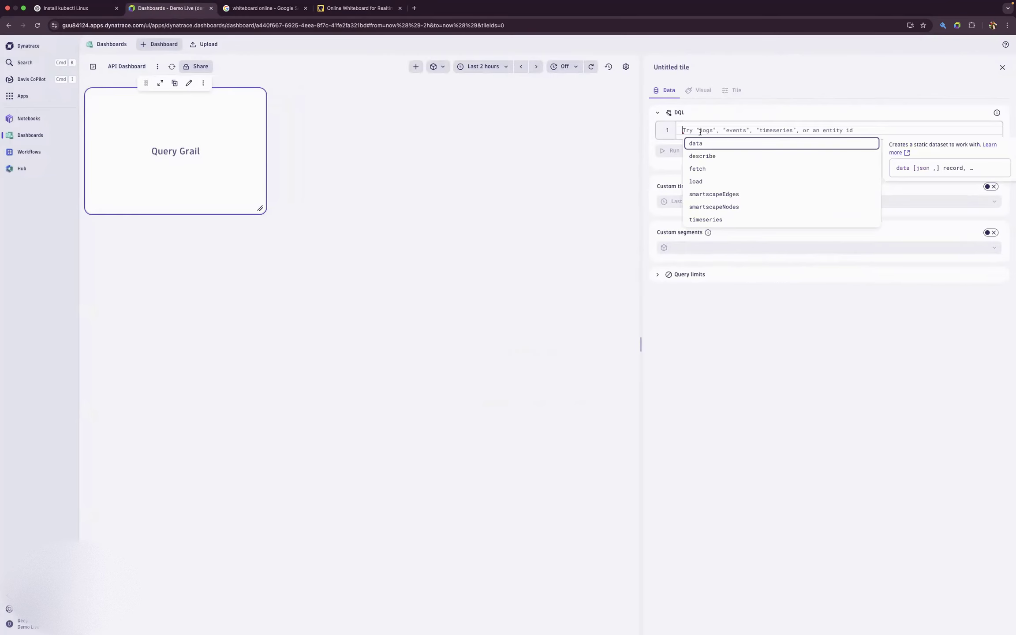
text(fetc)
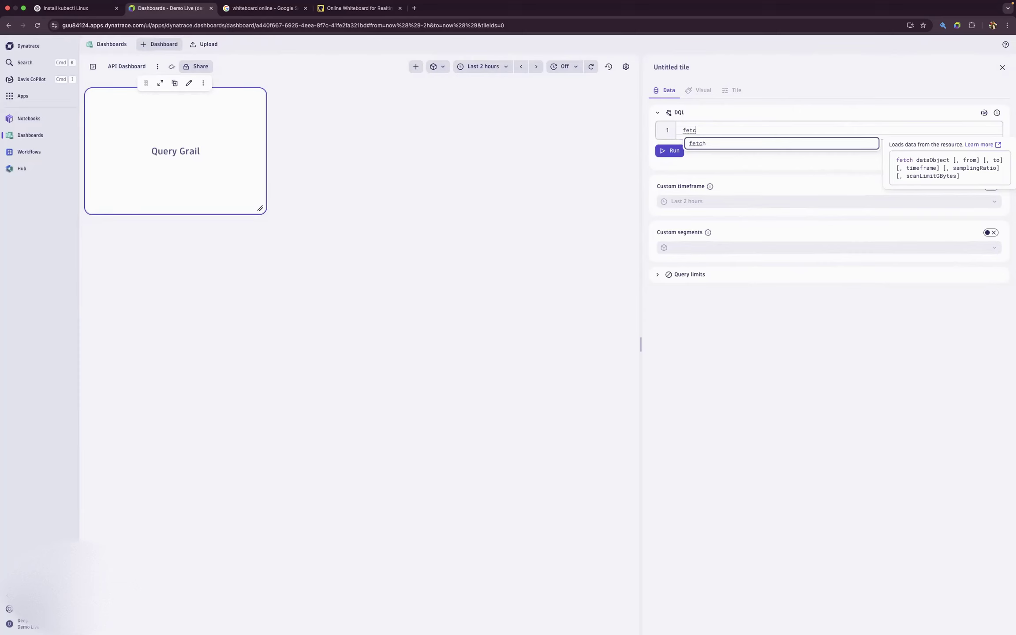
click(719, 143)
text(span)
click(718, 152)
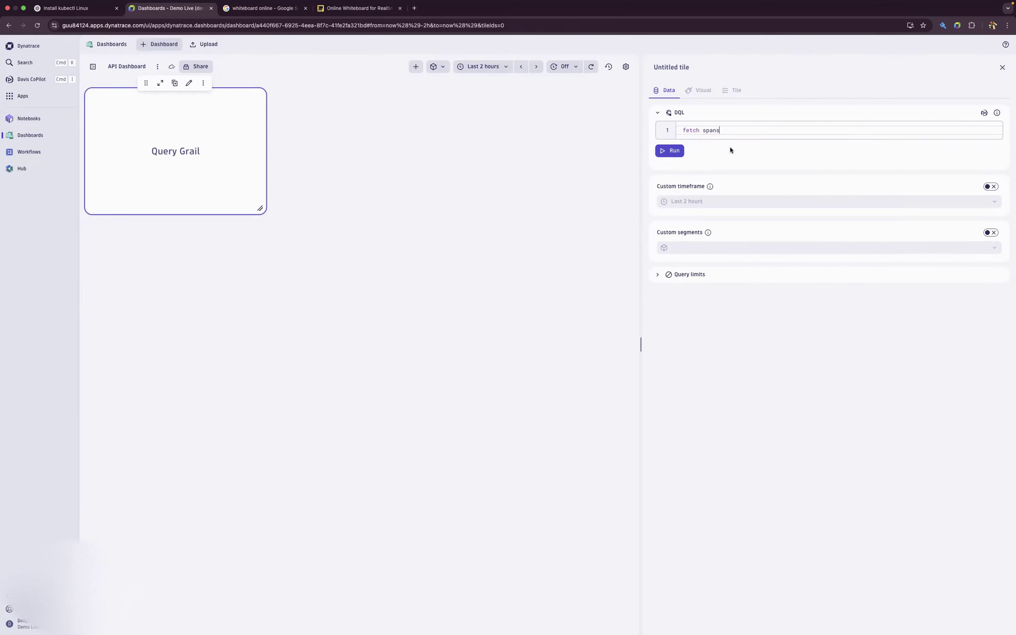
- Add a second query line, "| filterOut isNull(http.target)", to exclude spans without an HTTP target
key(Return)
text(| fil)
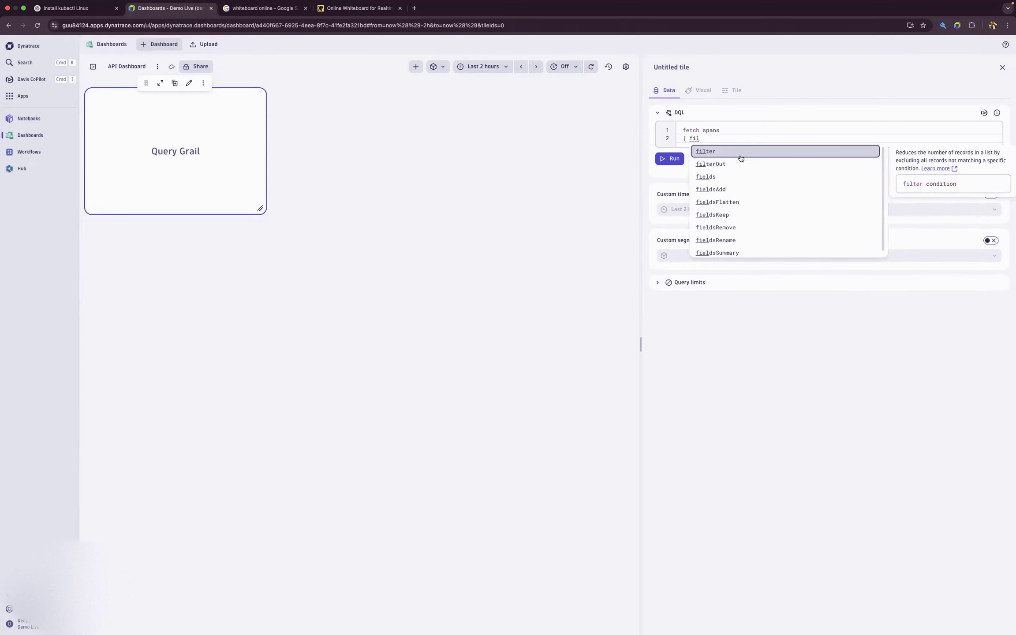
click(762, 167)
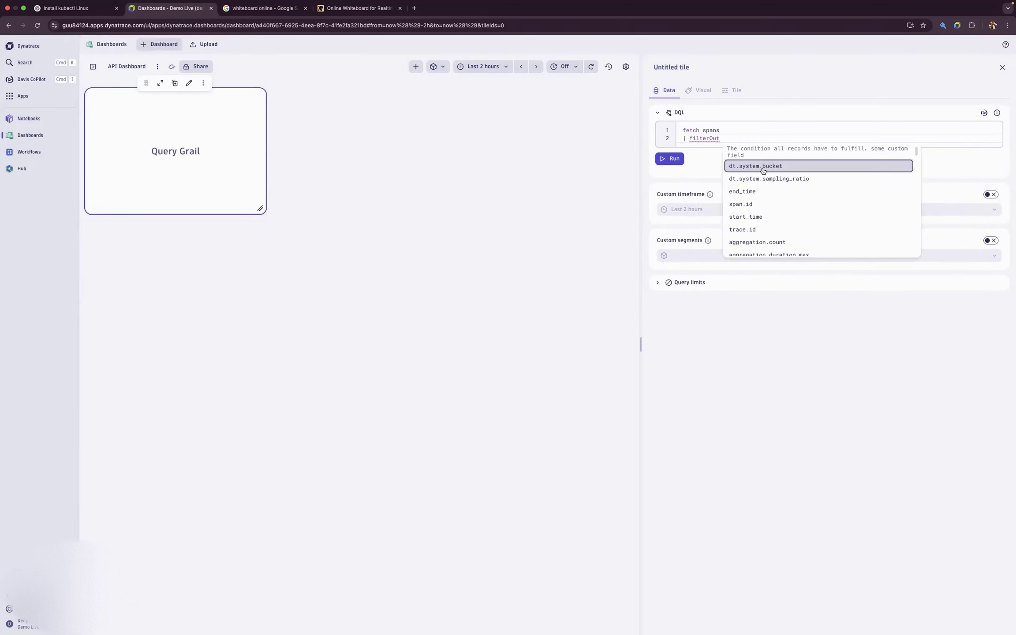
key(BackSpace)
text(is)
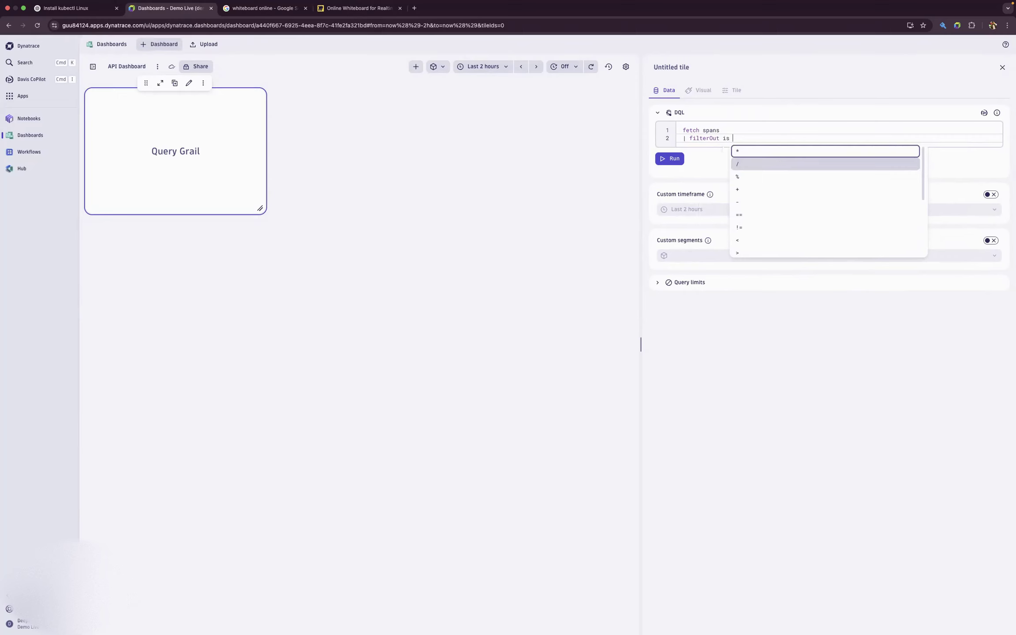
key(BackSpace)
text(N)
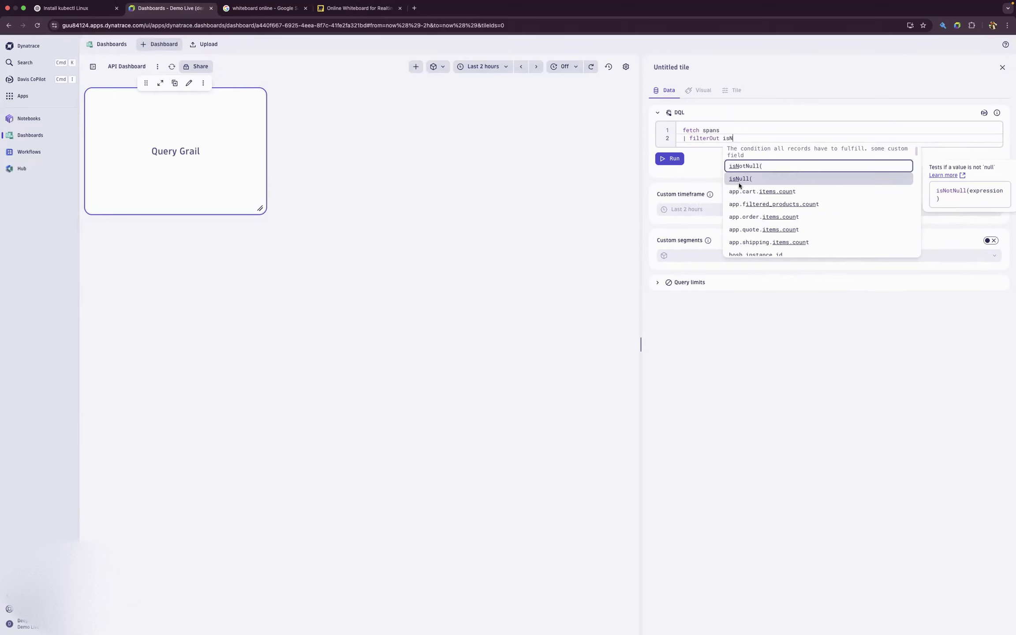
click(740, 184)
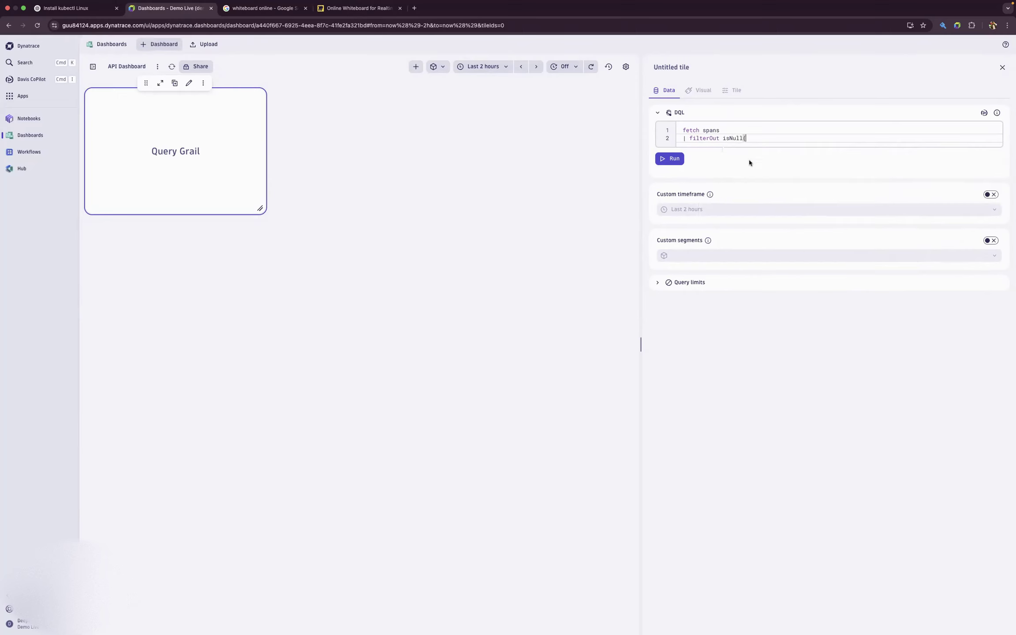
text(htt)
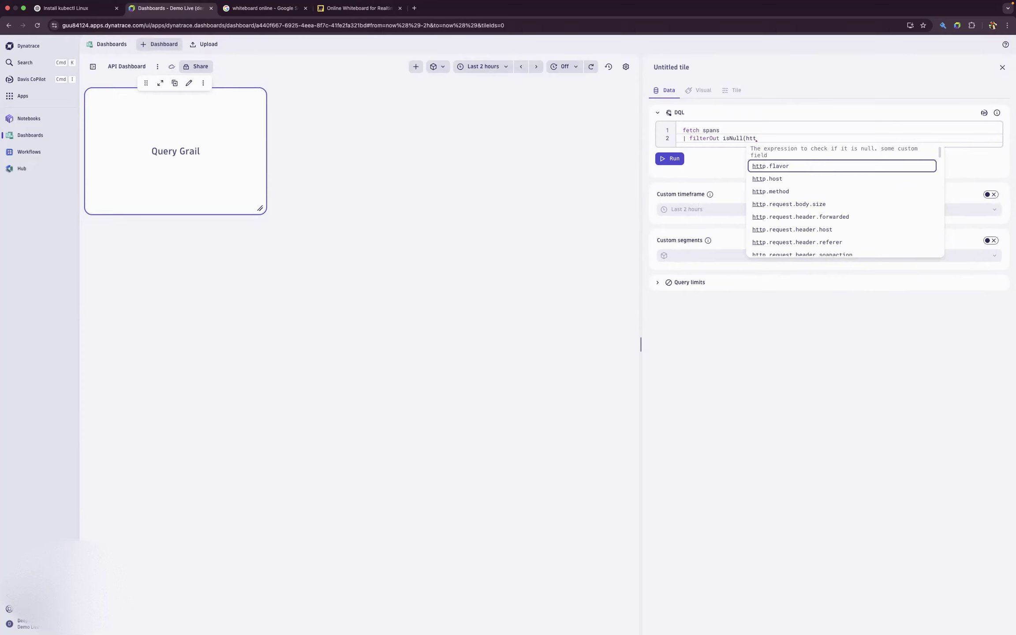
text(p.ta)
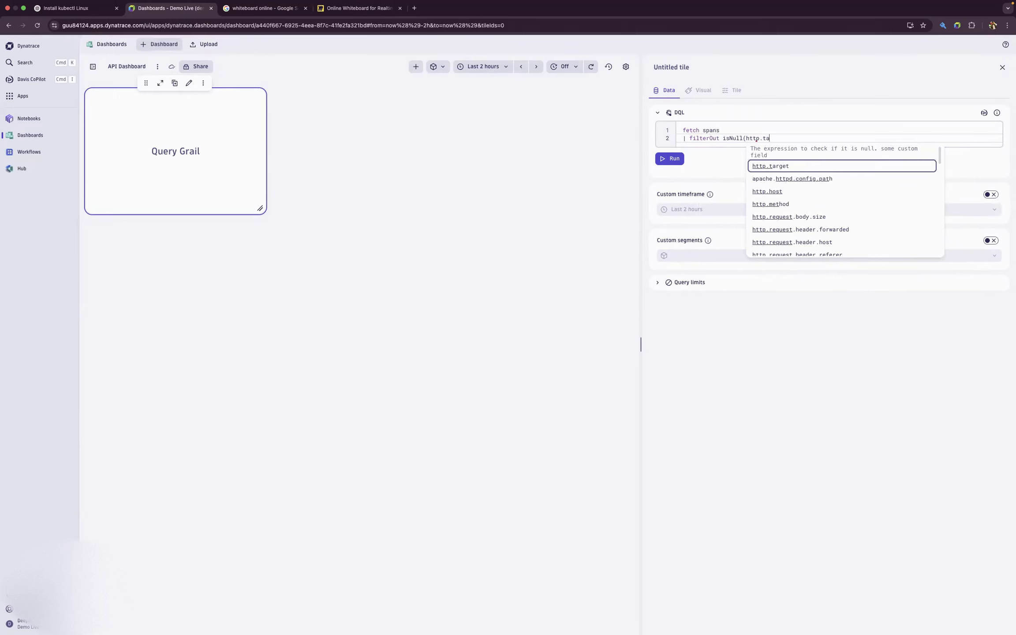
click(789, 166)
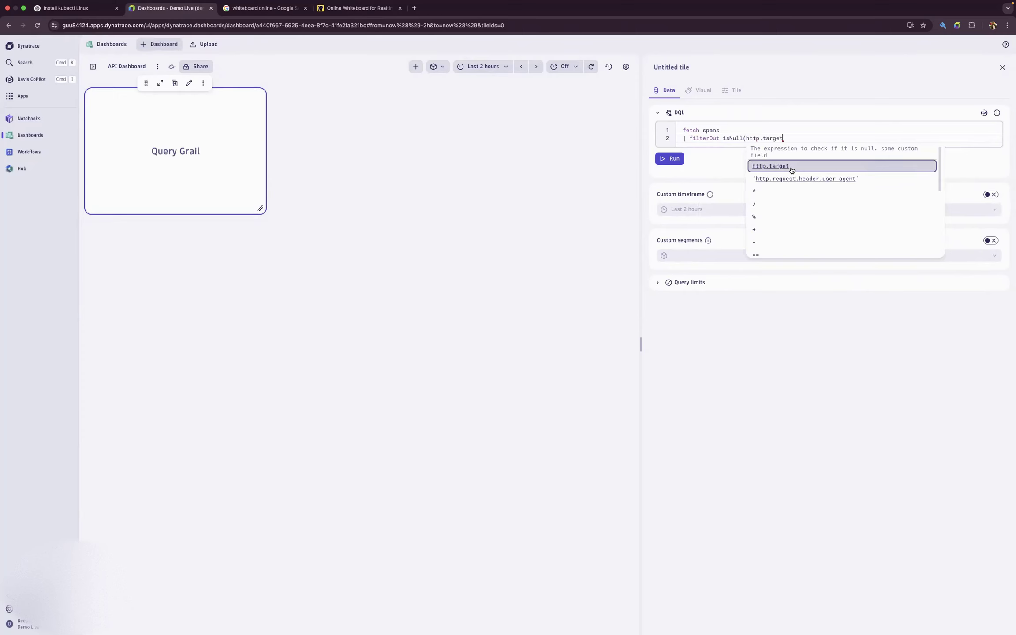
text())
key(Return)
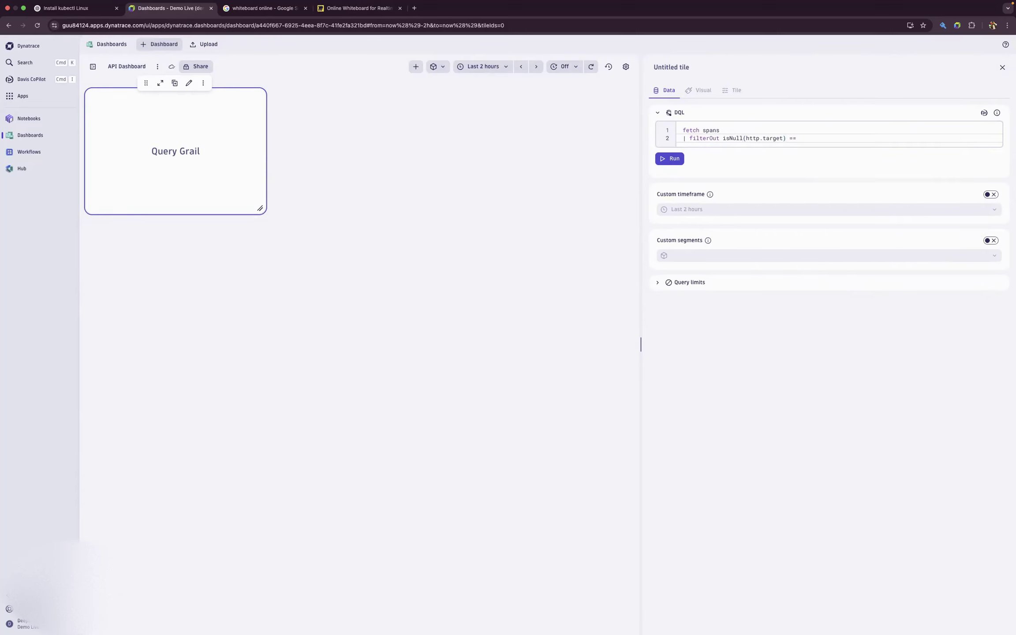
key(BackSpace)
key(BackSpace)
key(BackSpace)
key(BackSpace)
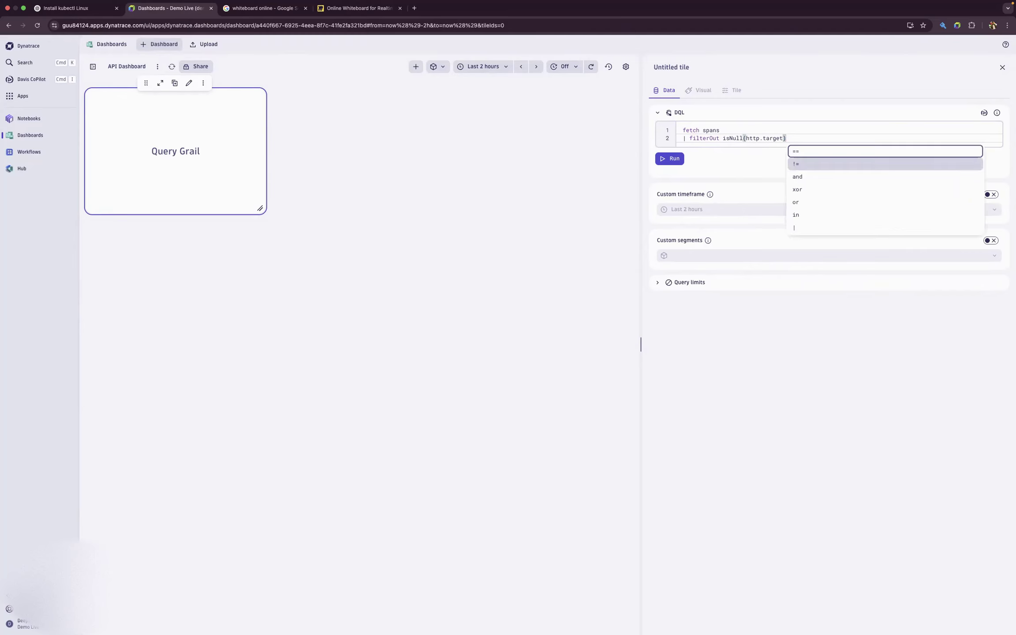
key(Return)
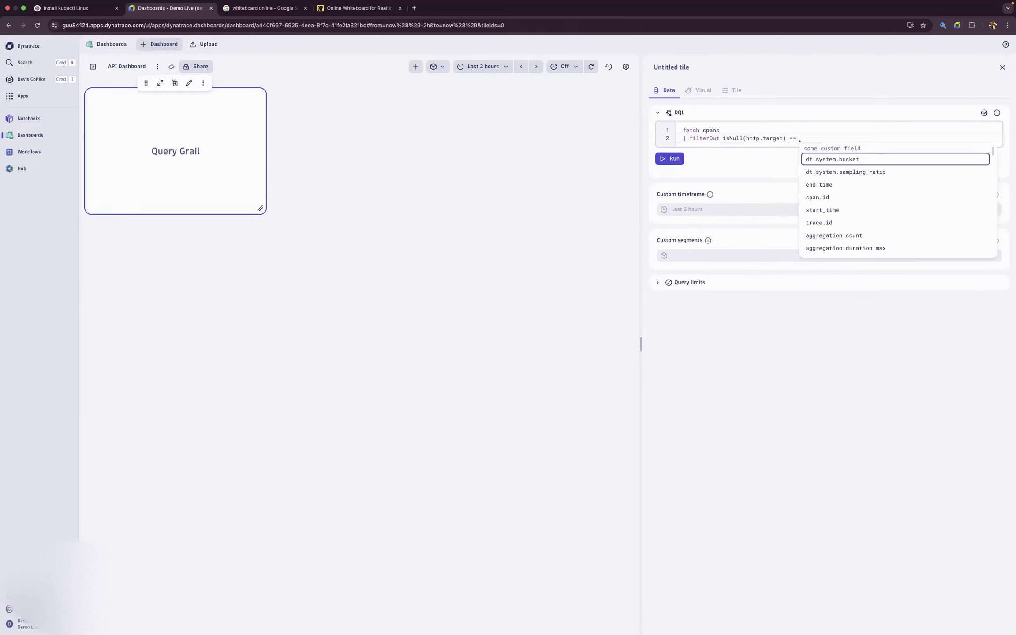
key(BackSpace)
key(BackSpace)
key(BackSpace)
key(BackSpace)
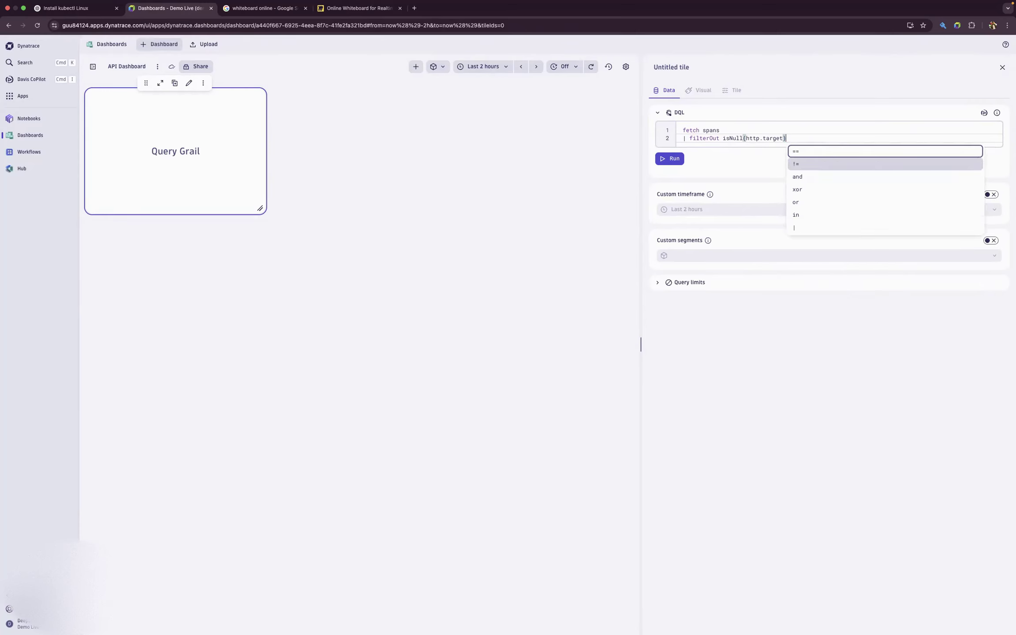
click(687, 144)
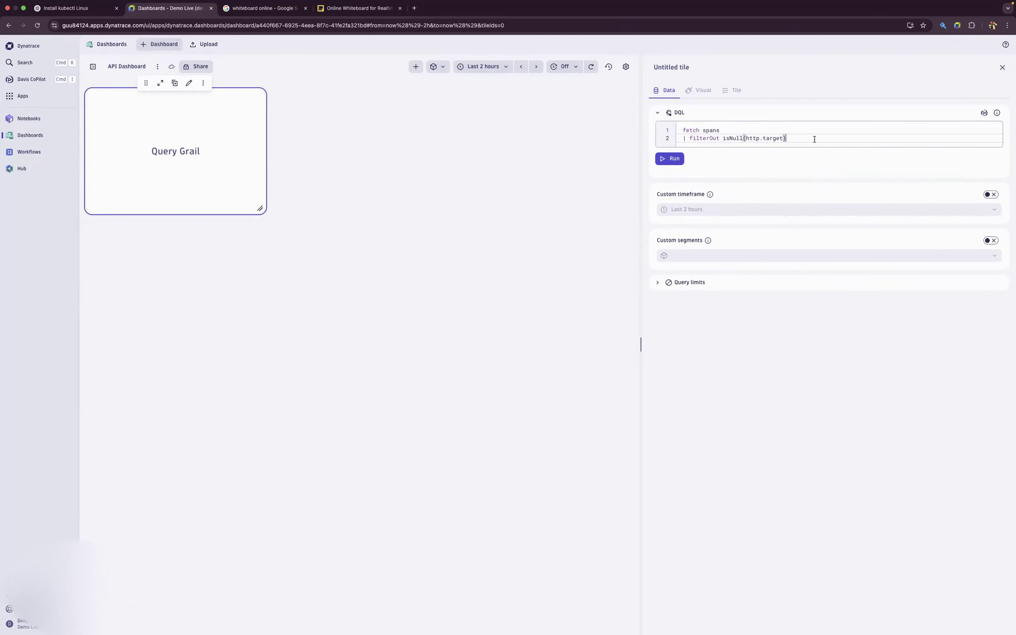
- Append "| summarize count()" to the tile's query after the http.target filter
text(| su)
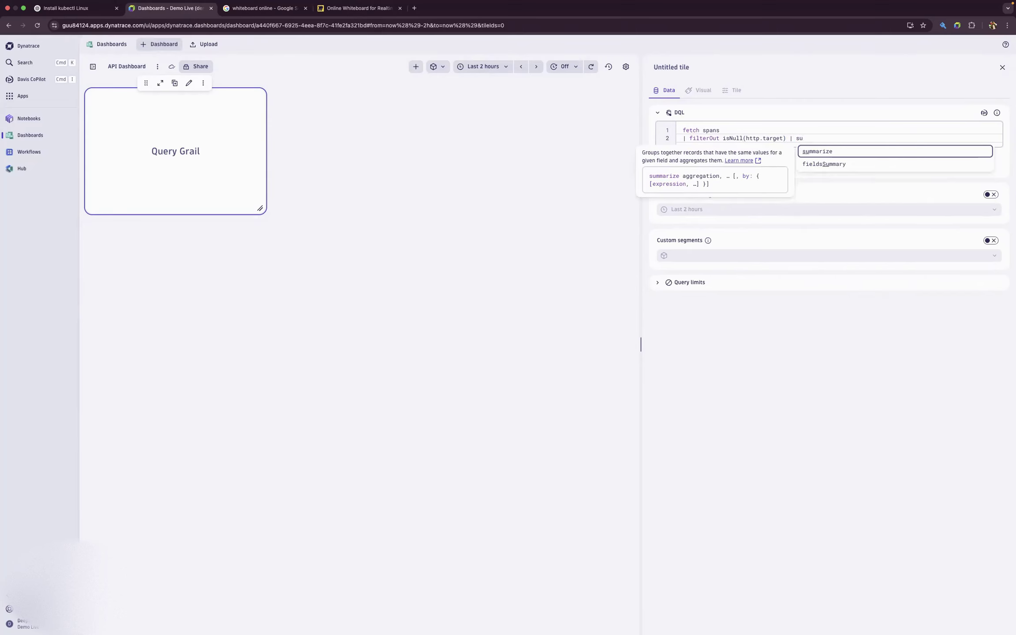
click(823, 151)
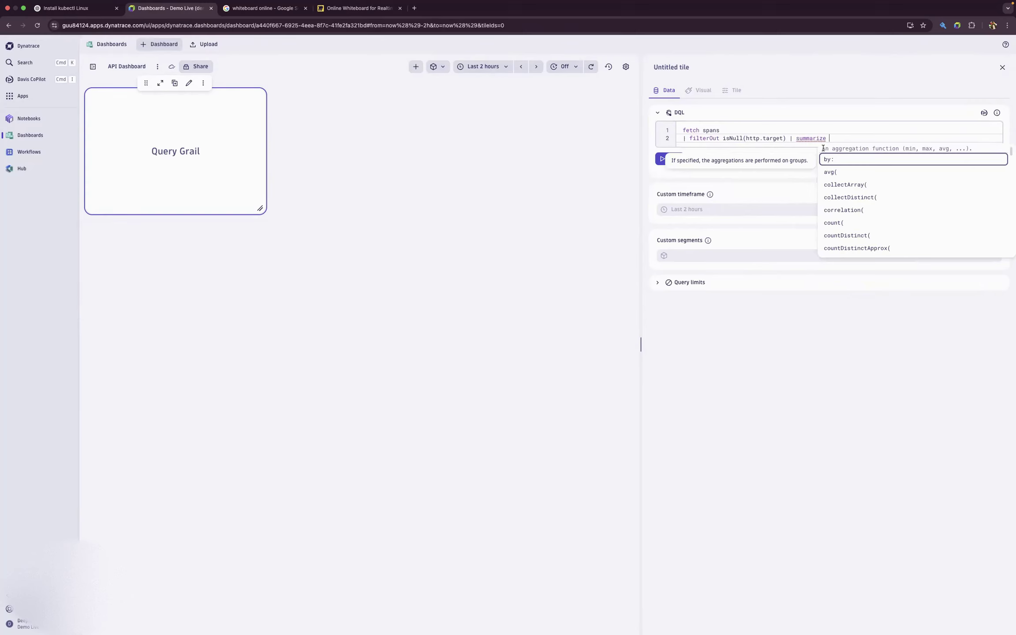
text(count)
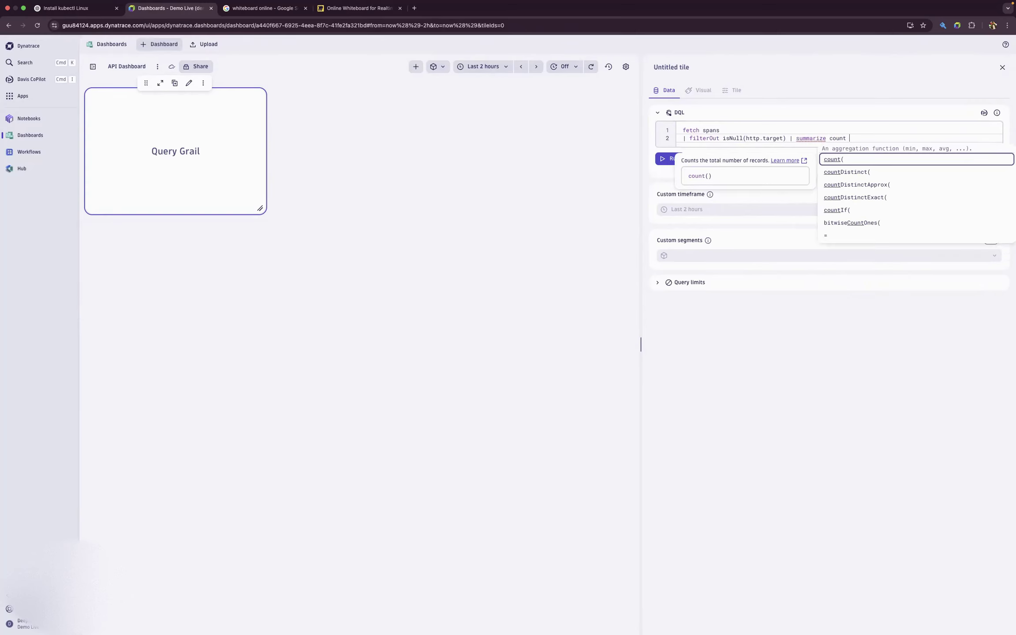
key(BackSpace)
key(BackSpace)
text(t)
key(Return)
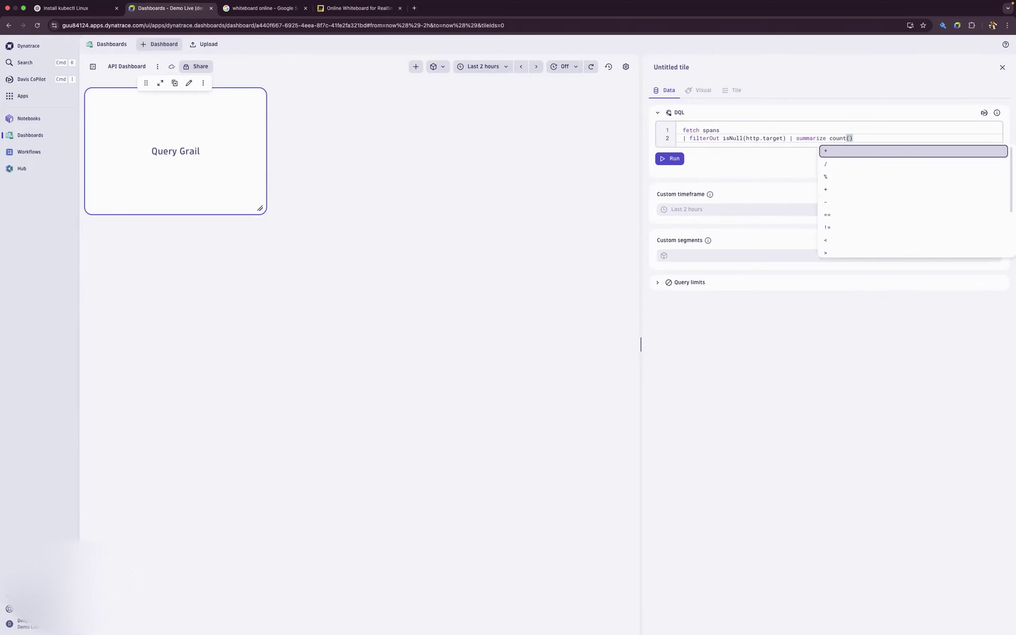
- Group the count with "by:http.url" and run the query
text(,)
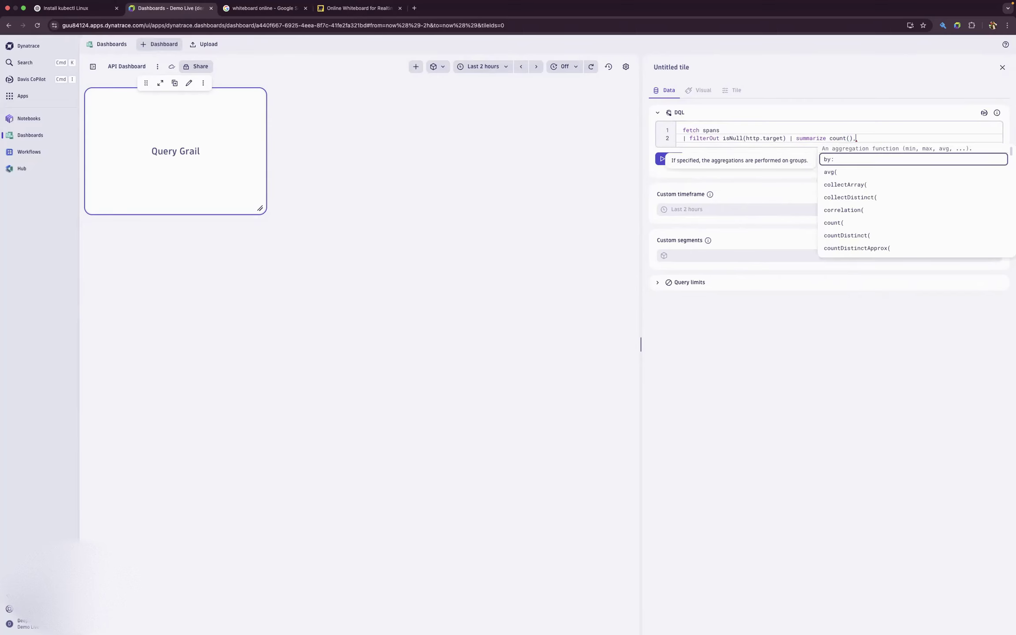
click(840, 161)
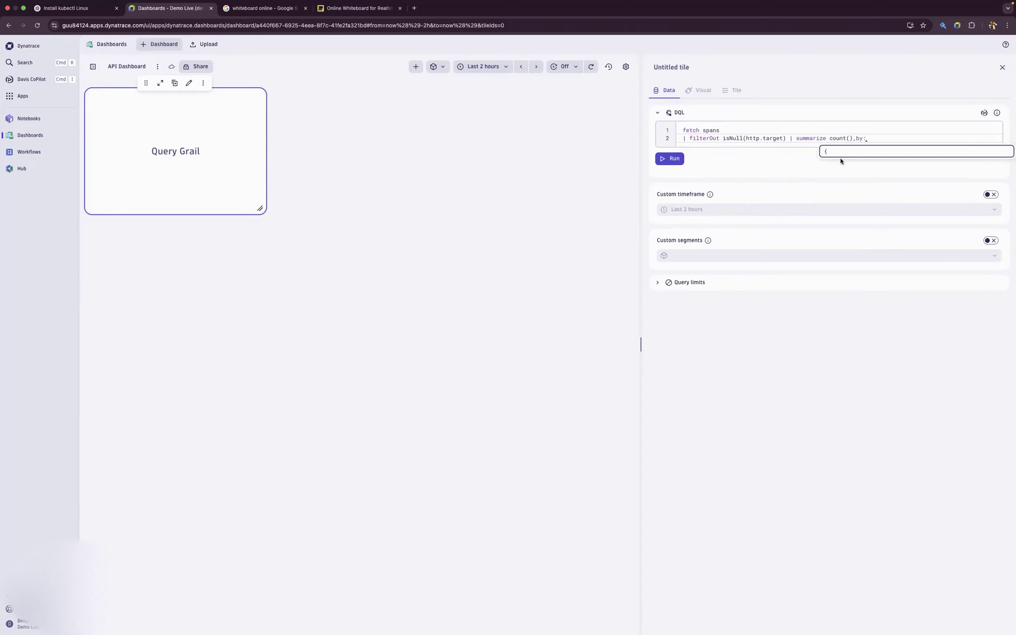
text(http)
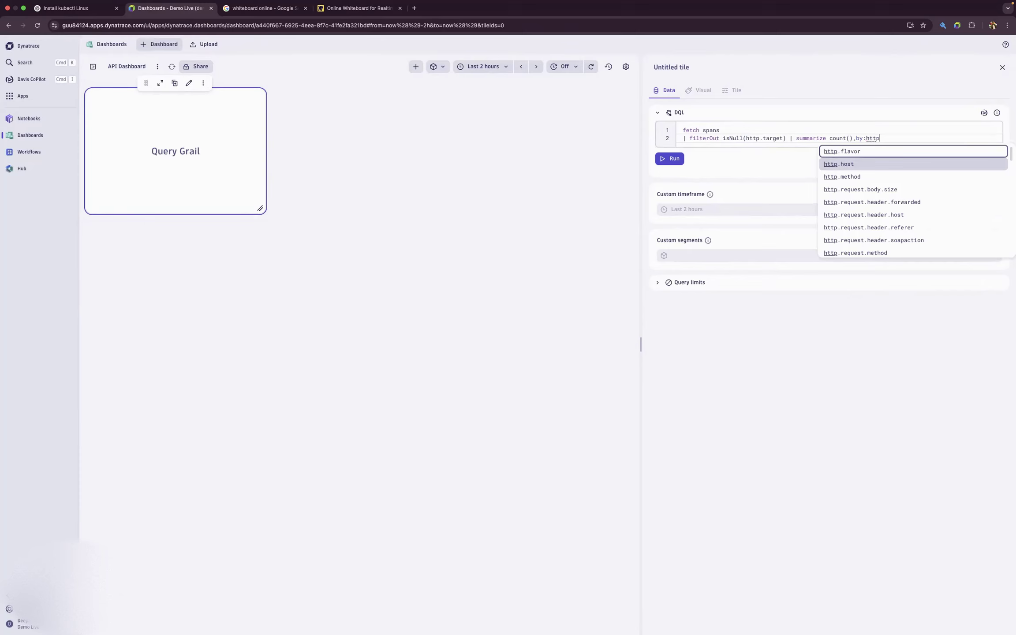
text(.u)
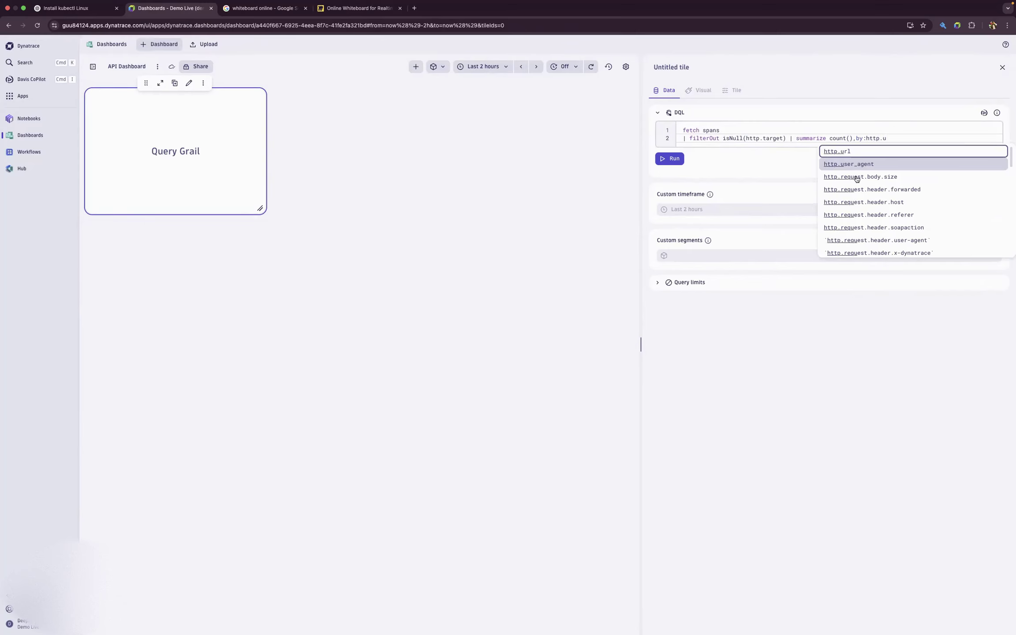
click(880, 152)
click(674, 163)
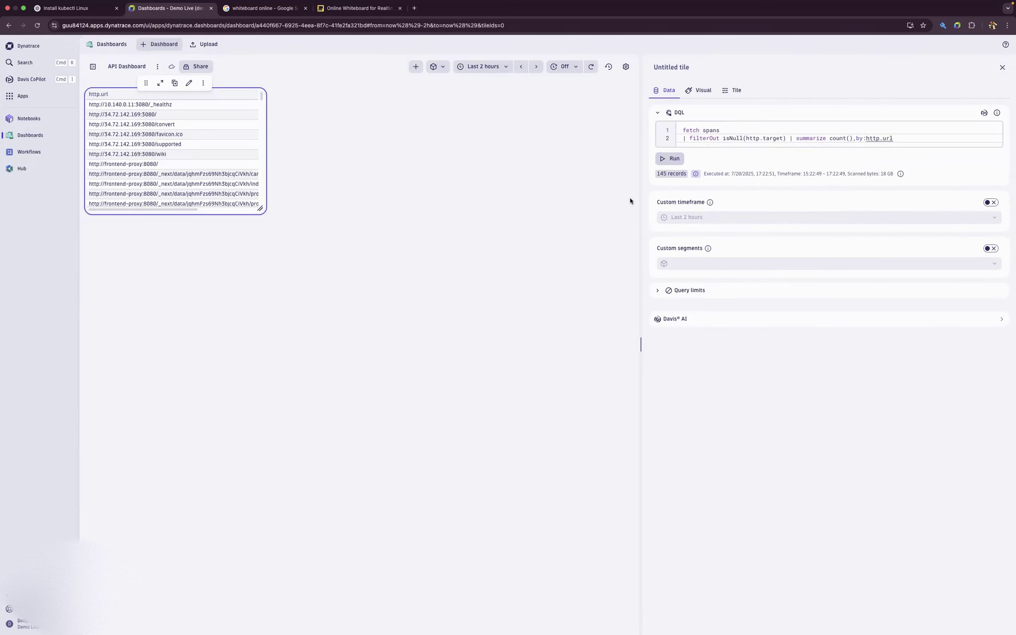
- Enlarge the results tile to show the count column and title it "Top API endpoint (7days)"
drag(260, 207, 465, 259)
click(683, 66)
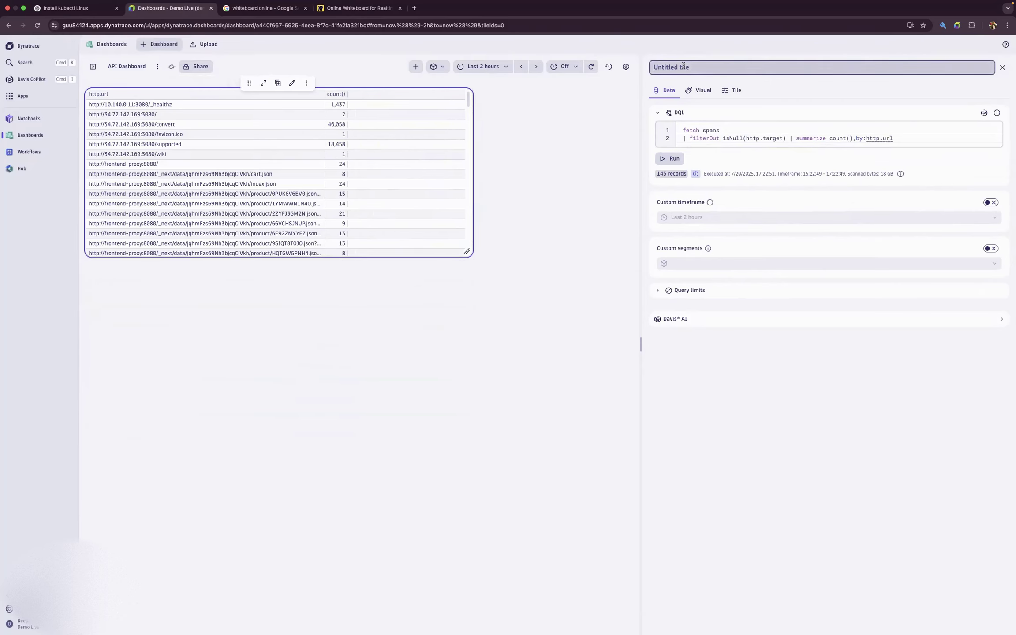
text(Y)
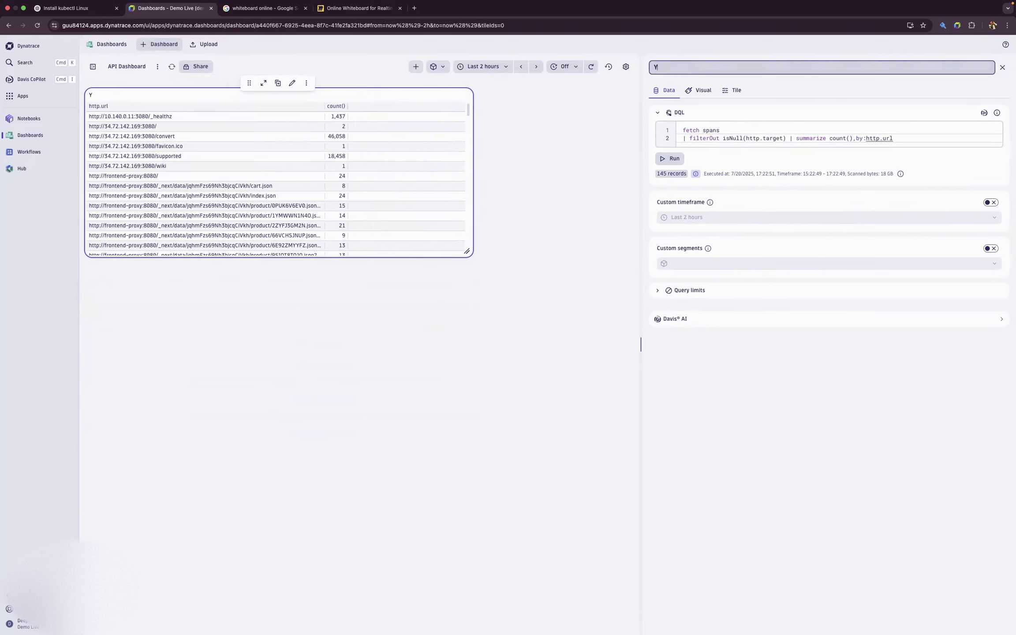
key(BackSpace)
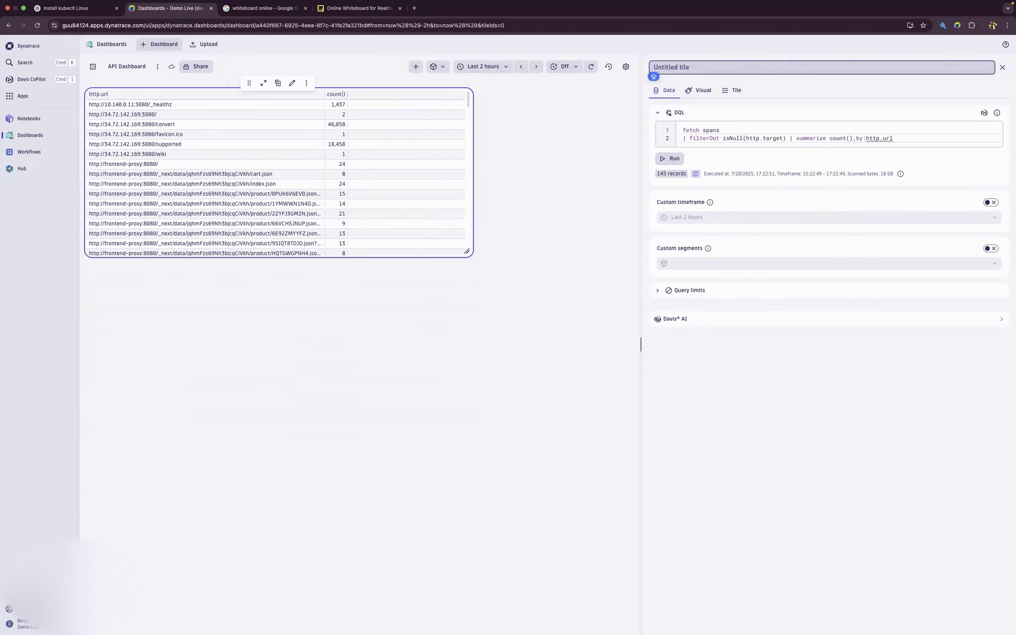
text(Top)
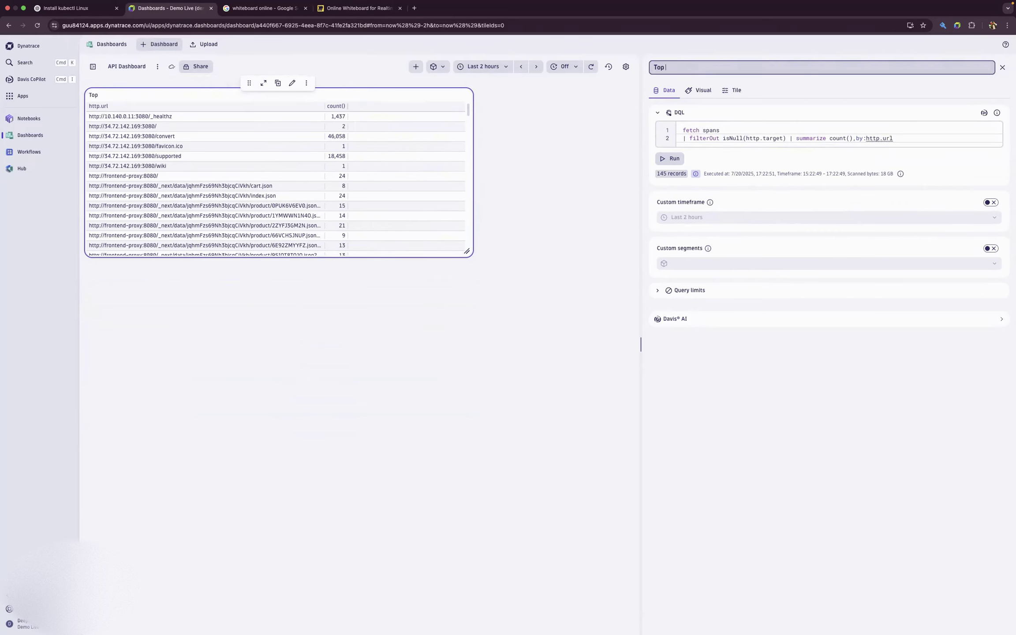
text( API endpoint ()7days)
key(Return)
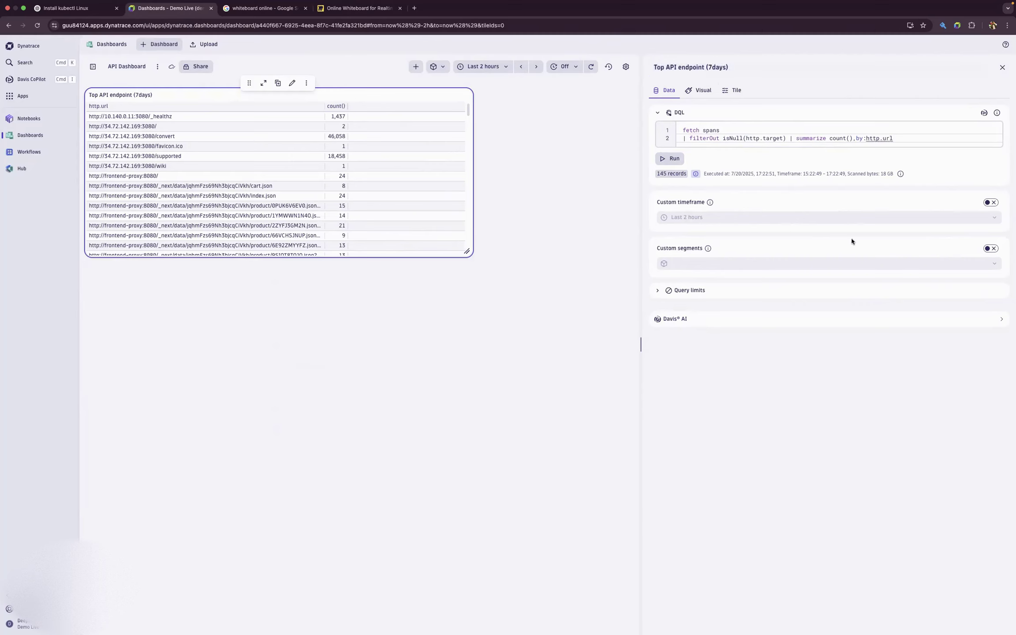
- Run the tile's query with a custom timeframe of Last 7 days, and make the tile narrower and slightly taller
click(990, 202)
click(995, 217)
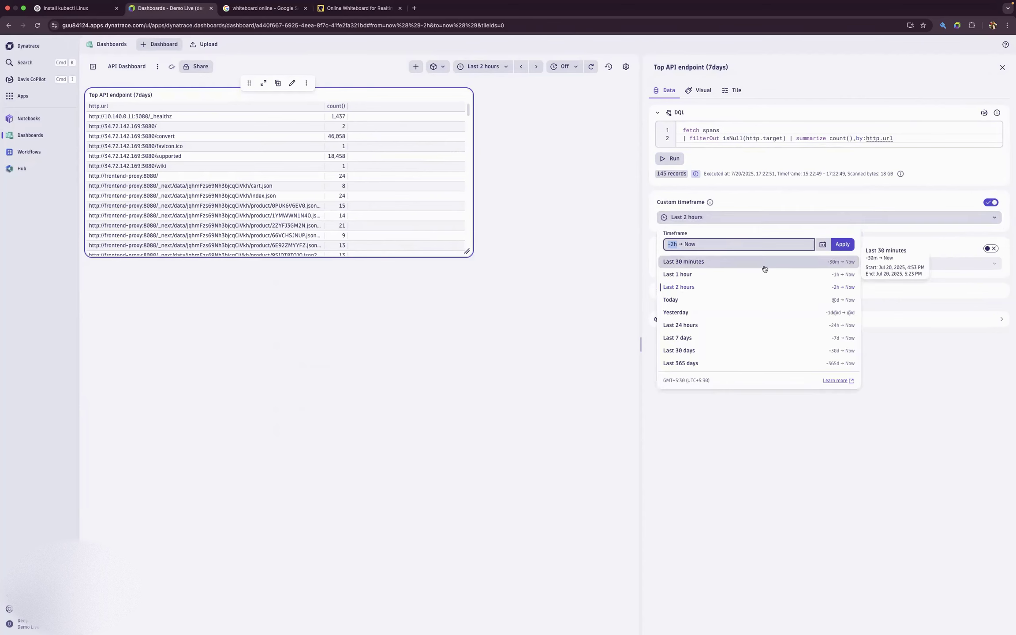
click(723, 338)
click(675, 159)
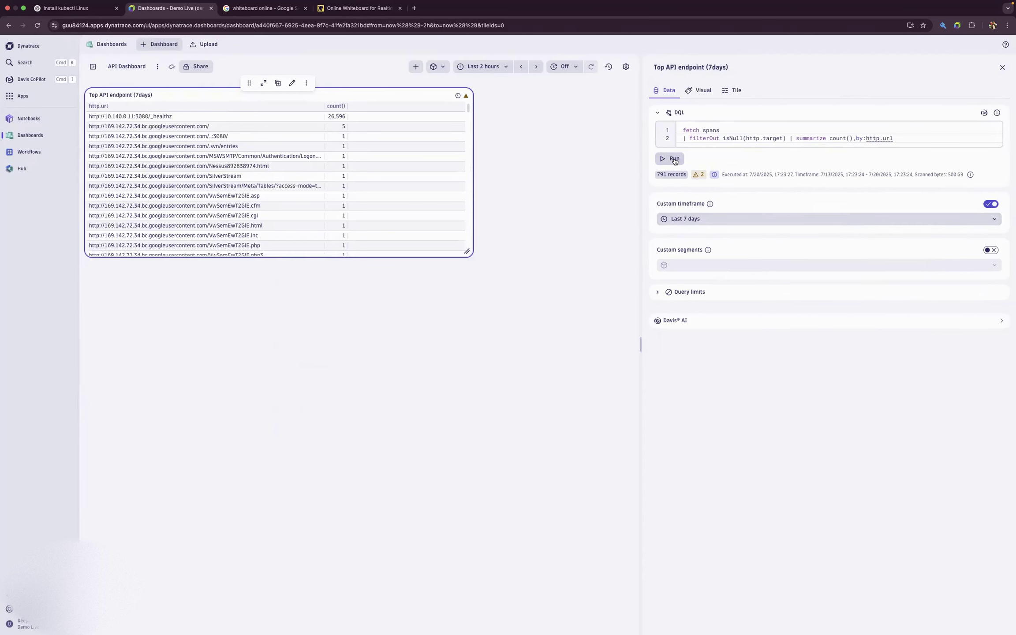
drag(466, 251, 398, 273)
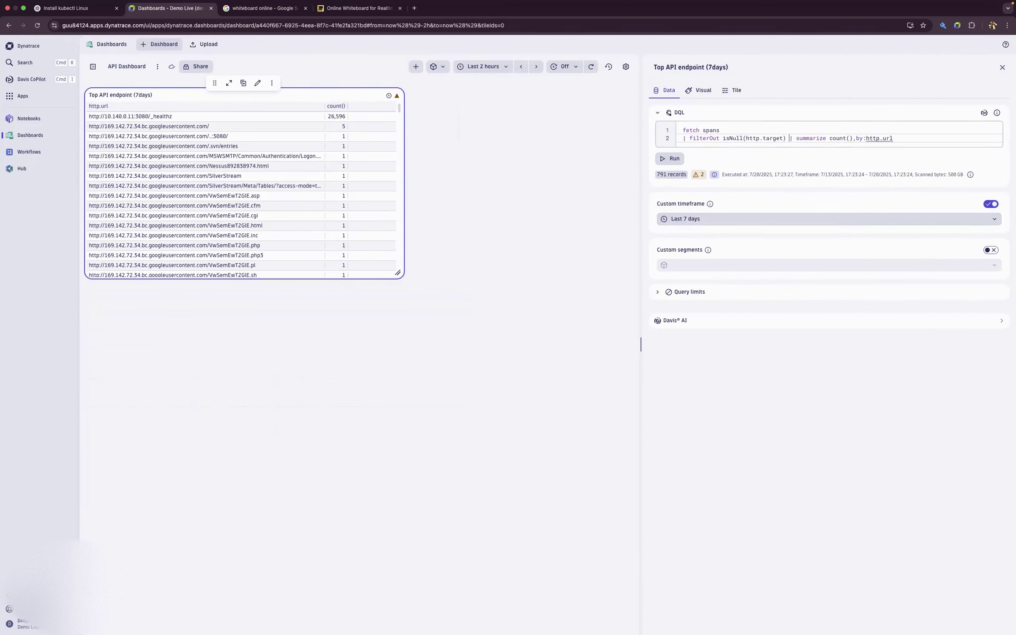
- Put the summarize command on its own third query line, rerun the query, and resize the tile to fit its two columns after closing the editor
key(Return)
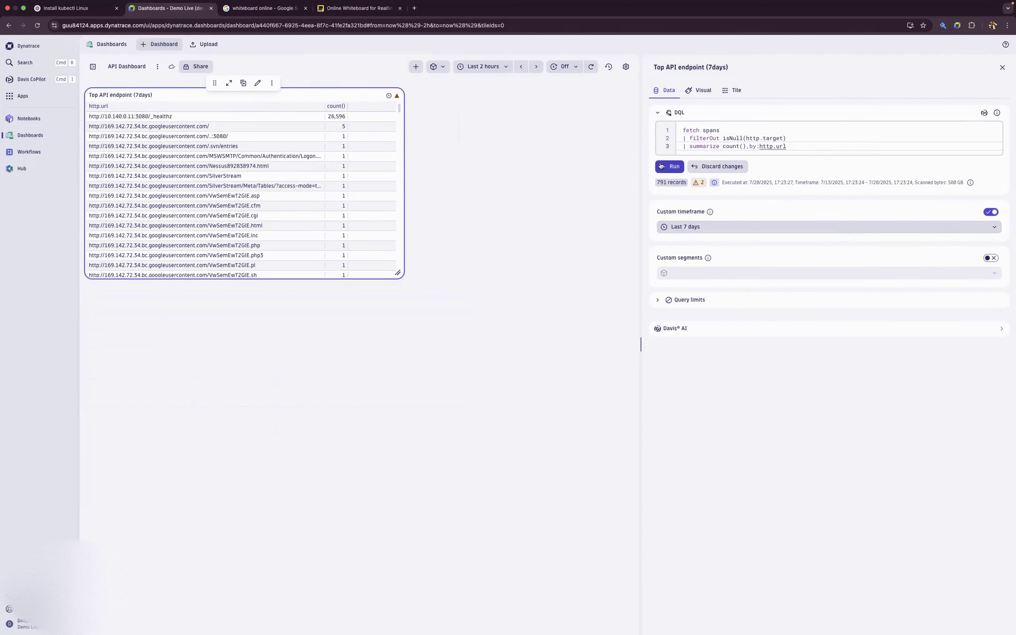
click(662, 165)
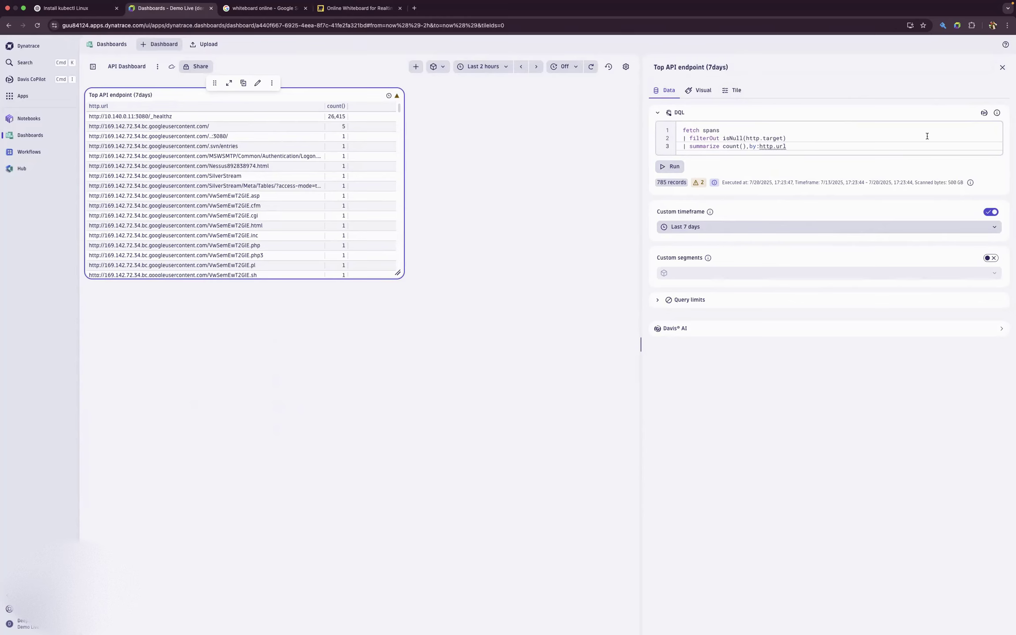
click(1003, 68)
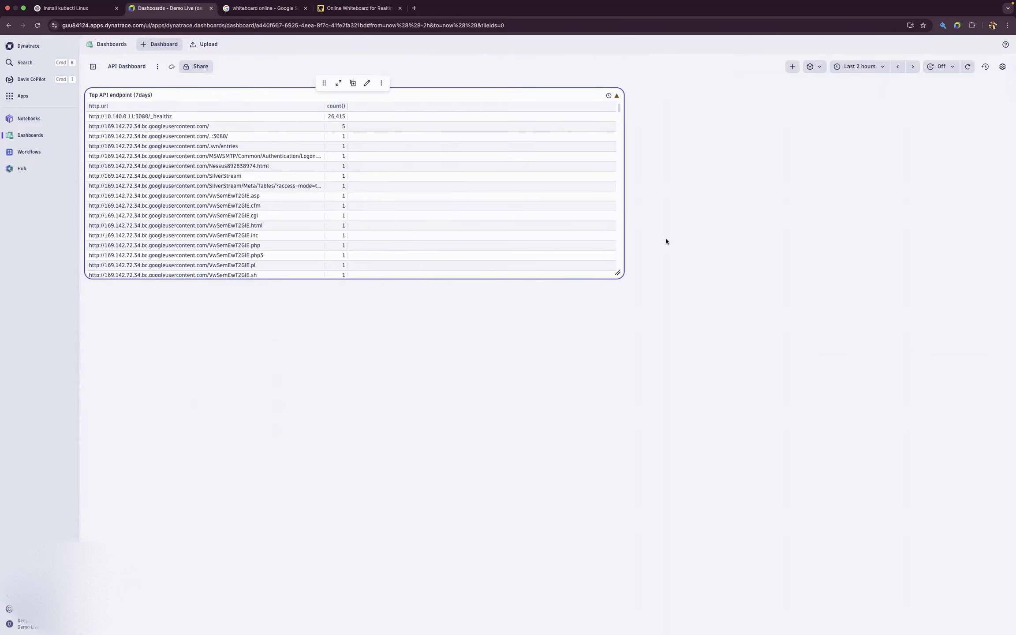
drag(607, 274, 377, 288)
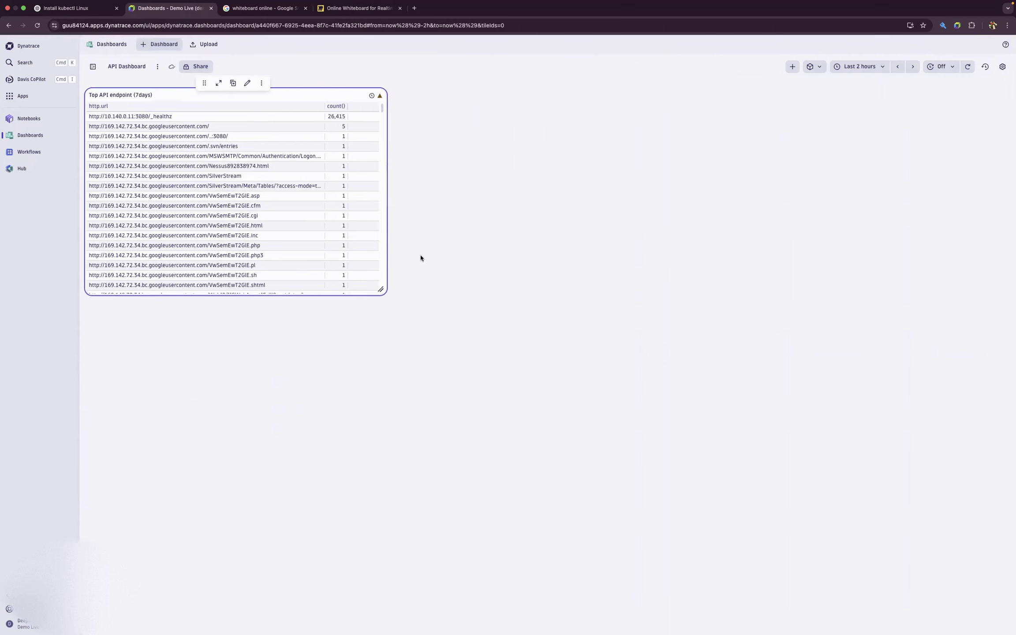
- Add a second DQL tile to the dashboard and place it beside the "Top API endpoint (7days)" tile
click(792, 67)
click(811, 200)
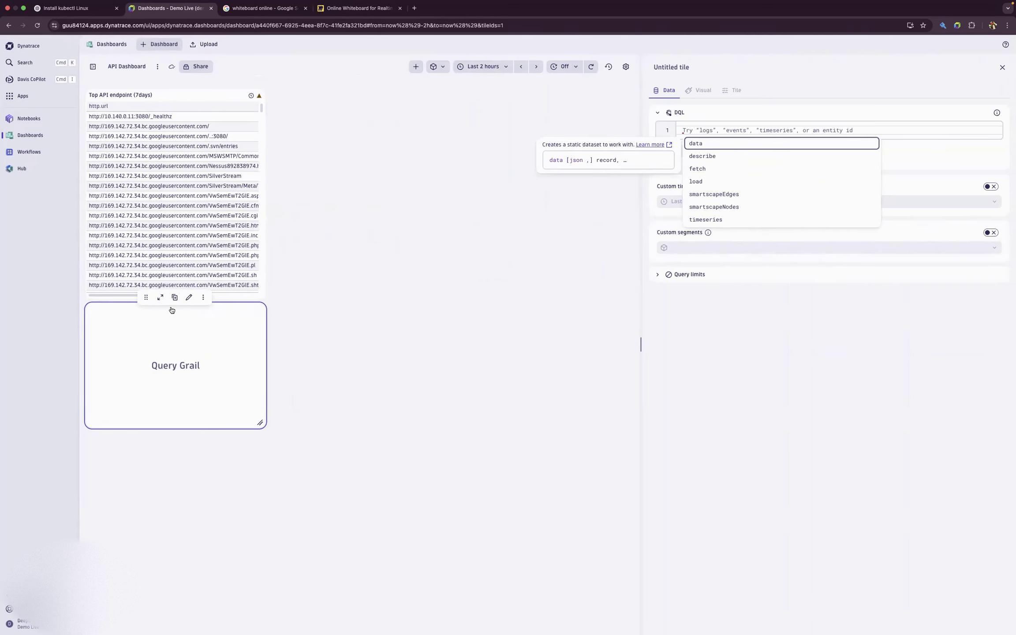
drag(440, 266, 343, 85)
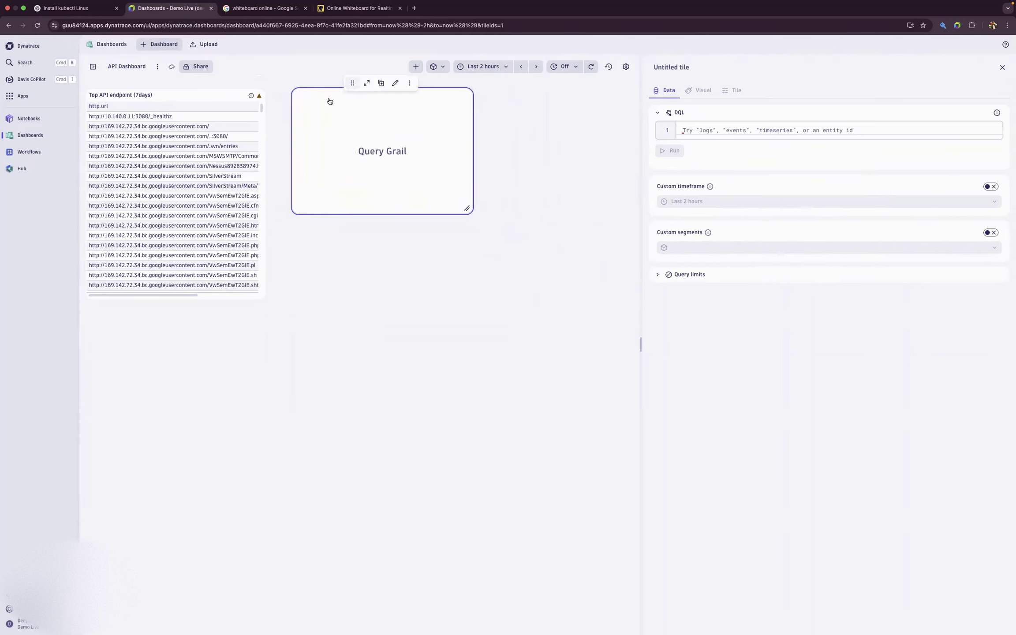
click(699, 135)
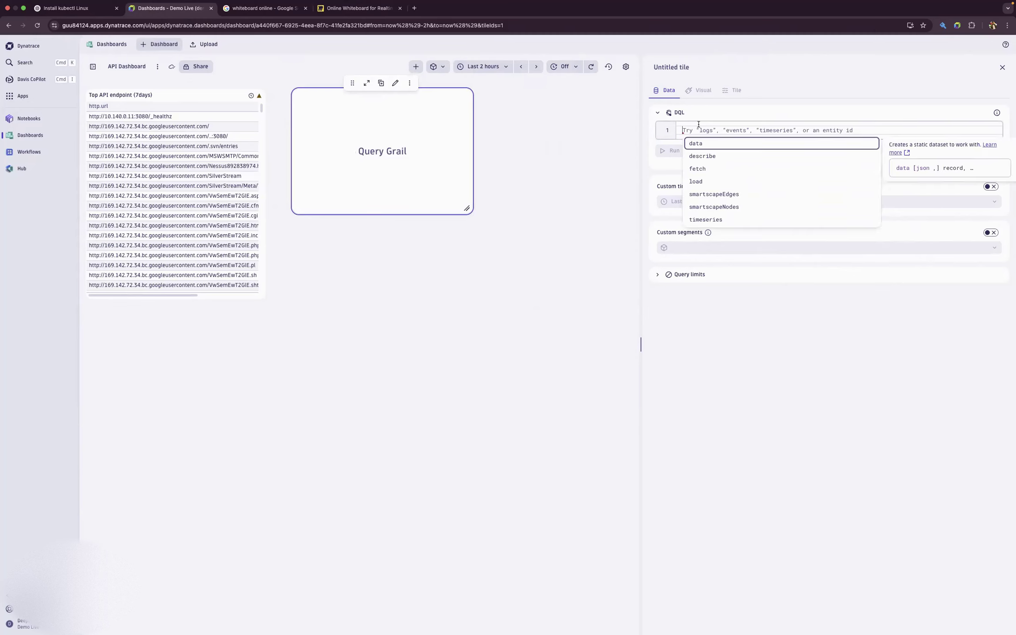
- Title the new tile "Top Services by POST"
click(687, 68)
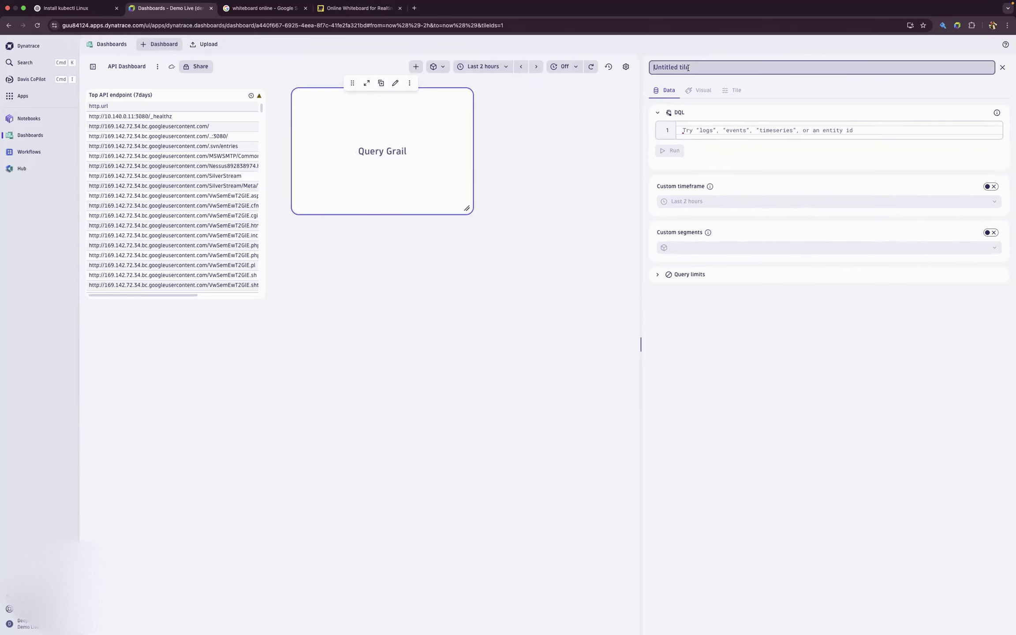
text(Top Services by POST)
key(Caps_Lock)
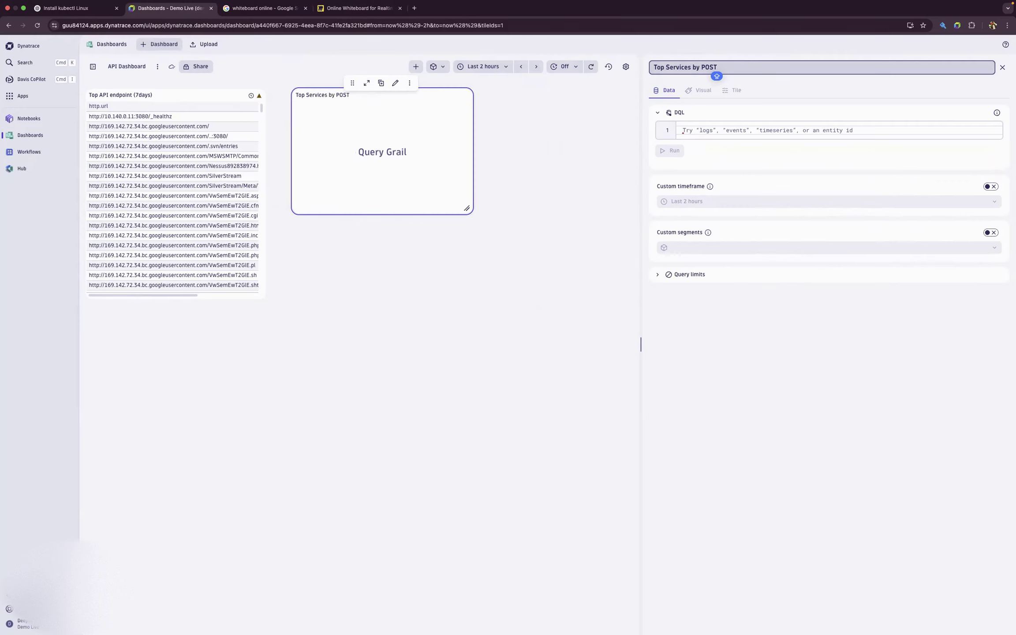
- Append "(7days)" to the title of the "Top Services by POST" tile
text(())
key(Left)
text(7DATS)
key(BackSpace)
key(BackSpace)
key(BackSpace)
key(BackSpace)
text(days)
click(782, 93)
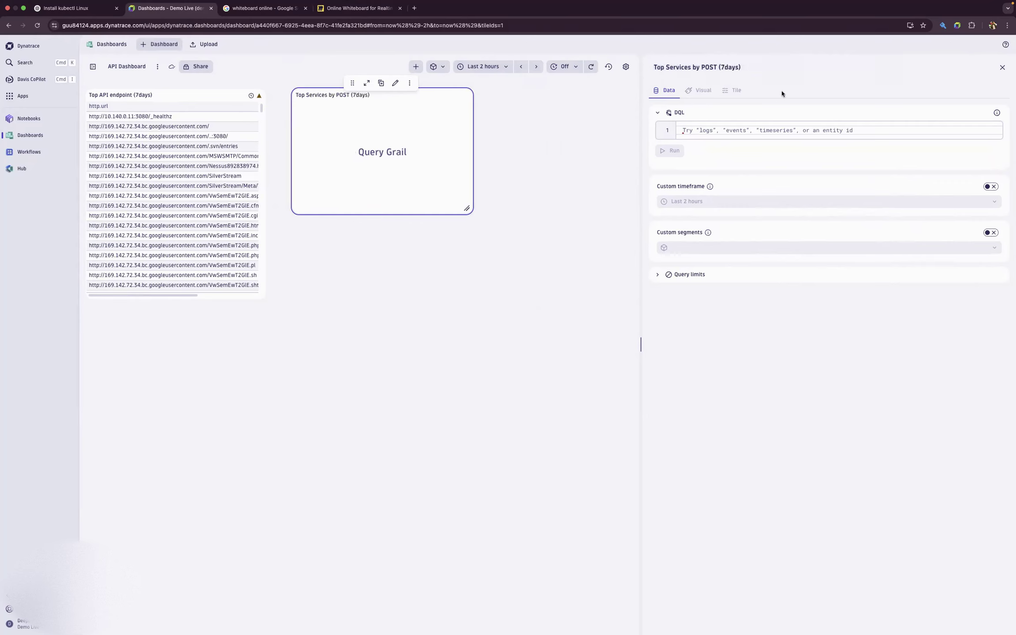
- Enter "fetch spans" as the first line of the POST tile's query and start a second line
click(710, 133)
text(fecth)
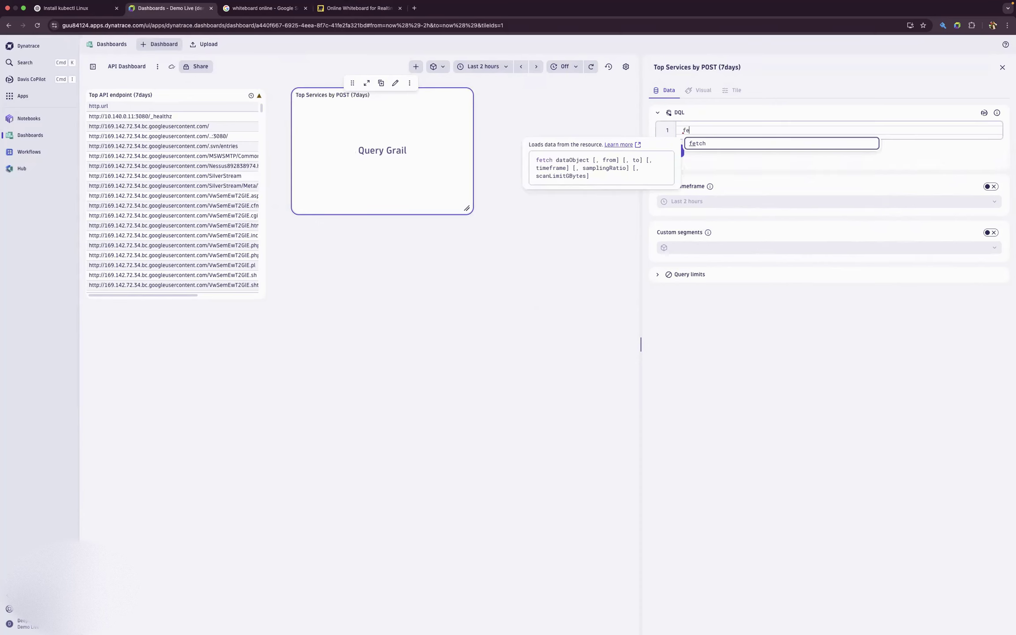
key(BackSpace)
key(BackSpace)
key(BackSpace)
text(tch spans)
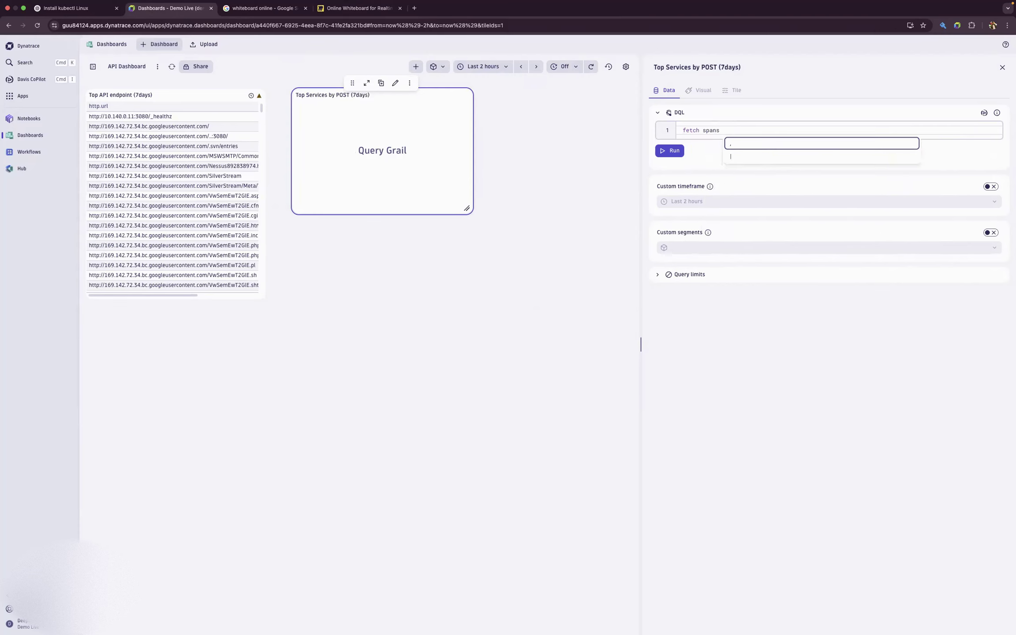
key(BackSpace)
key(Return)
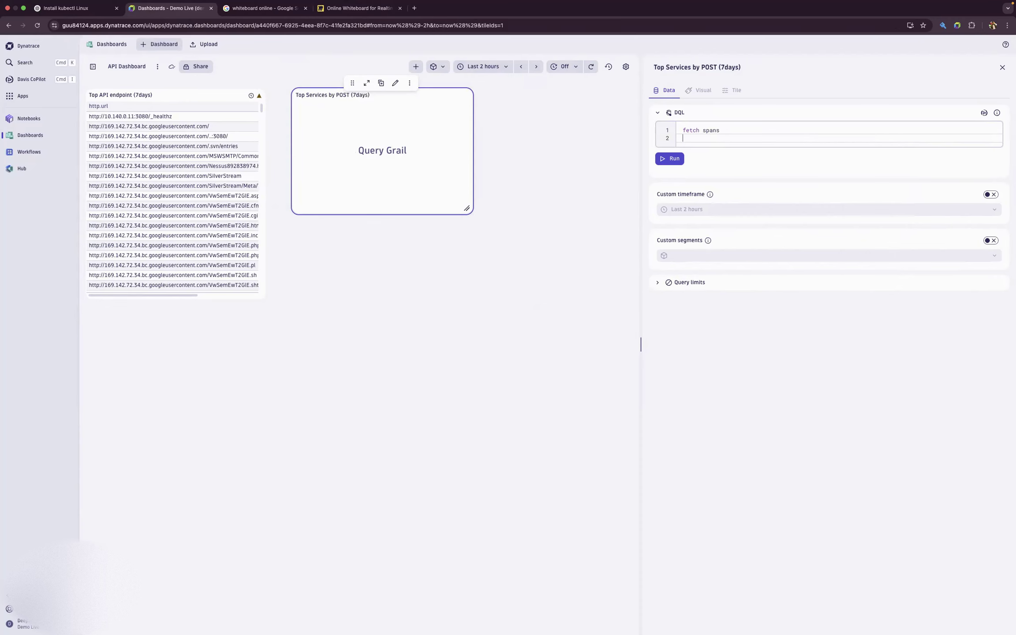
- Add the line | filter http.method == "POST" to the POST tile's query and start a third line with a pipe
text(| filt)
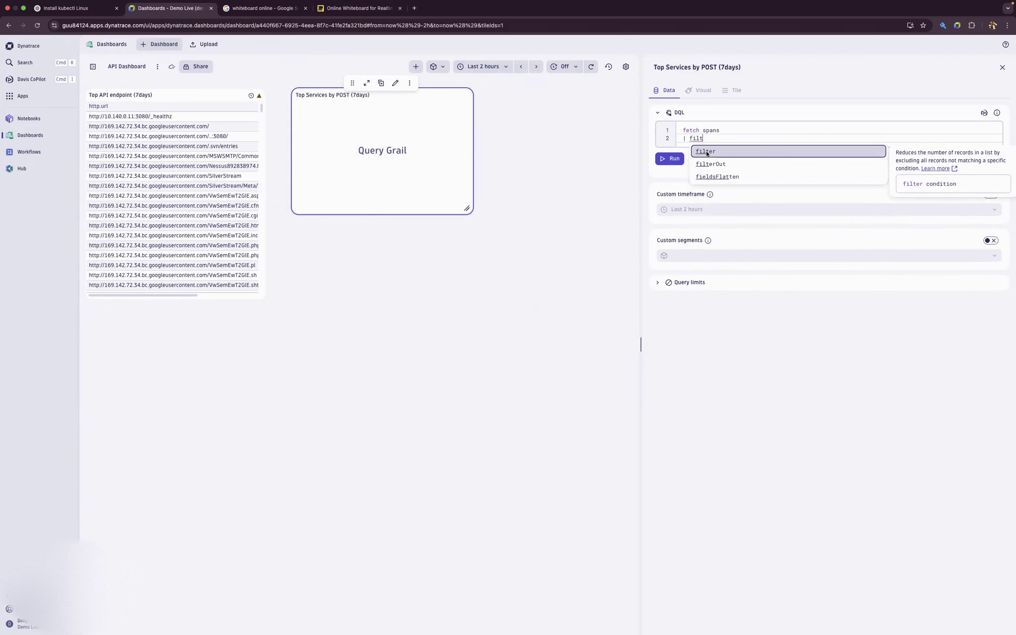
key(Return)
text(http)
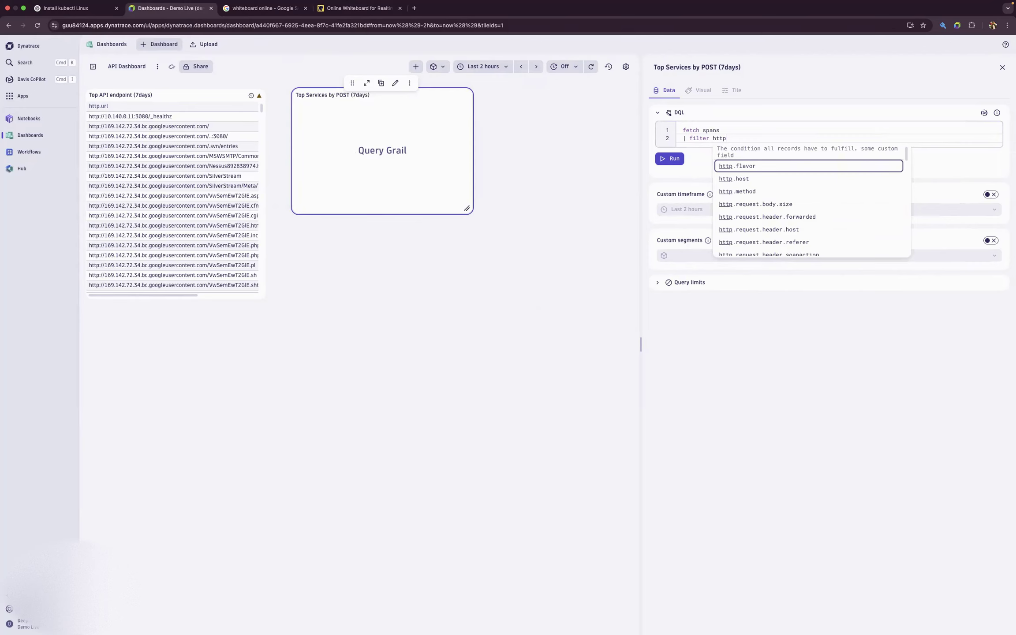
click(768, 193)
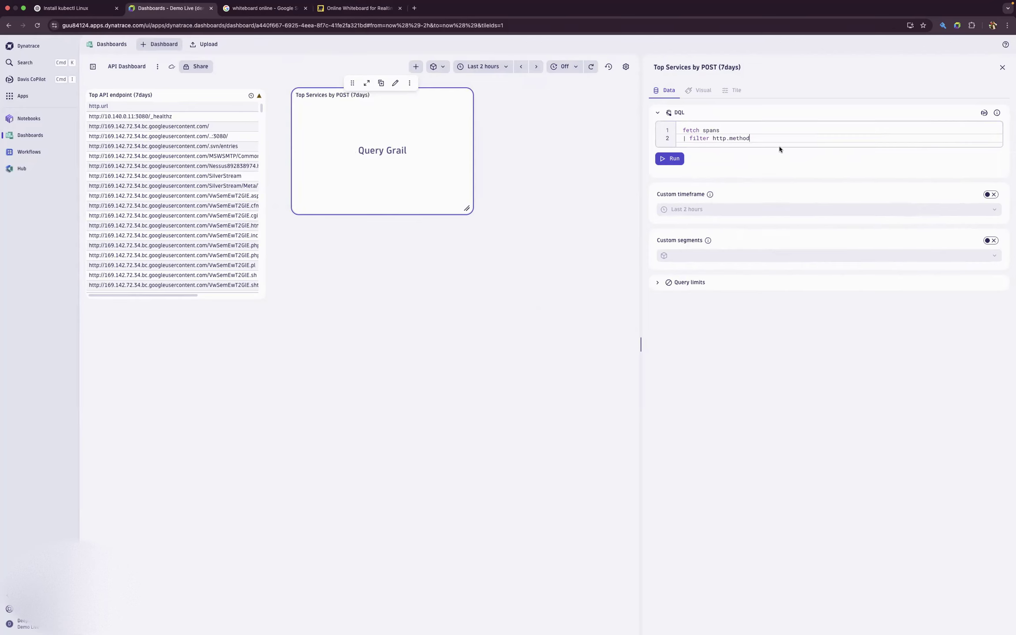
text(== POST)
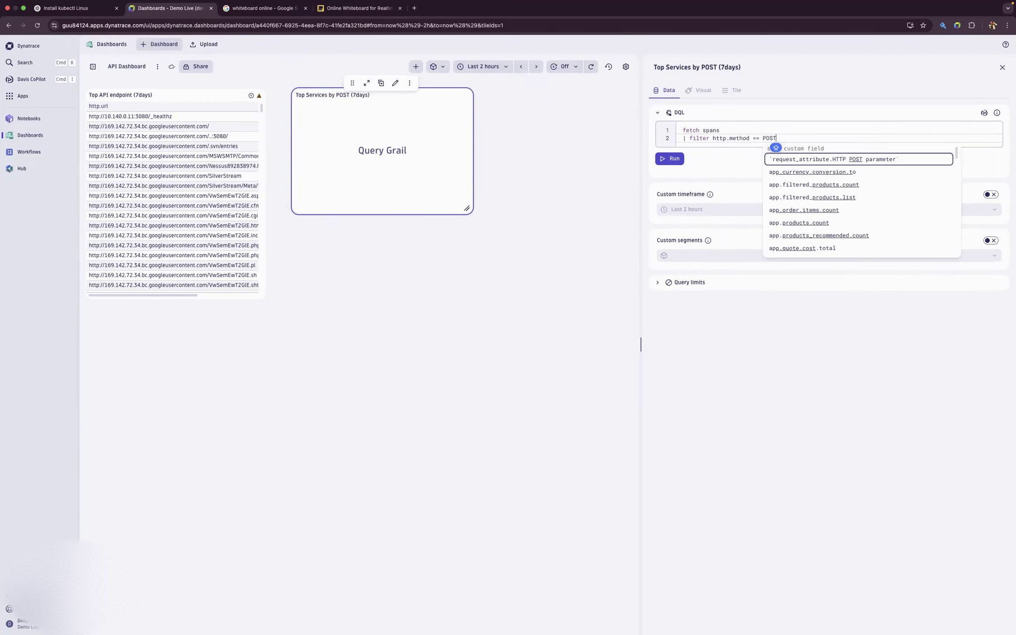
text(")
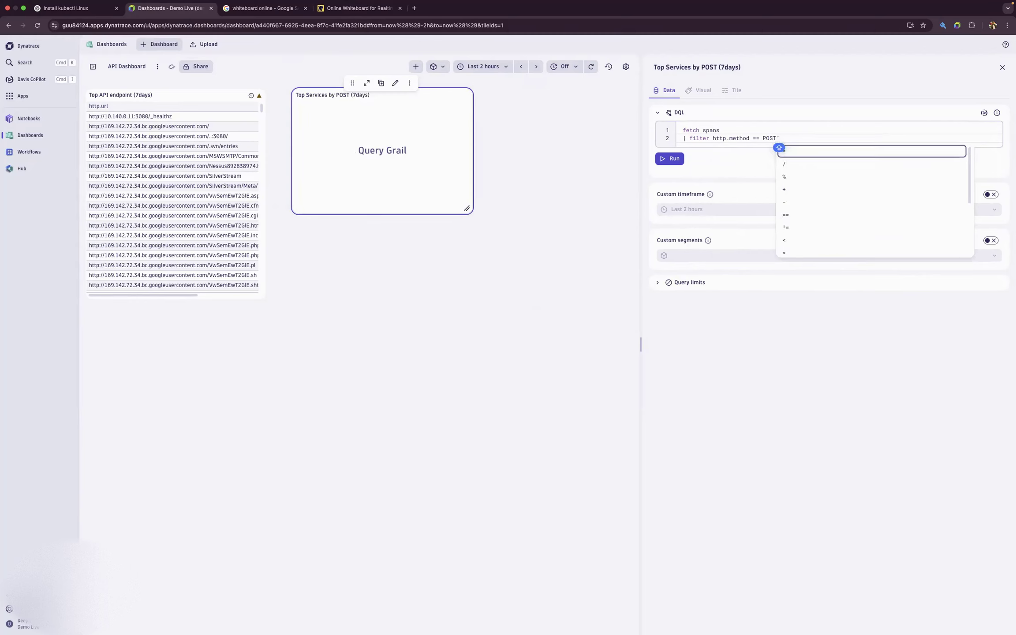
key(Left)
key(Left)
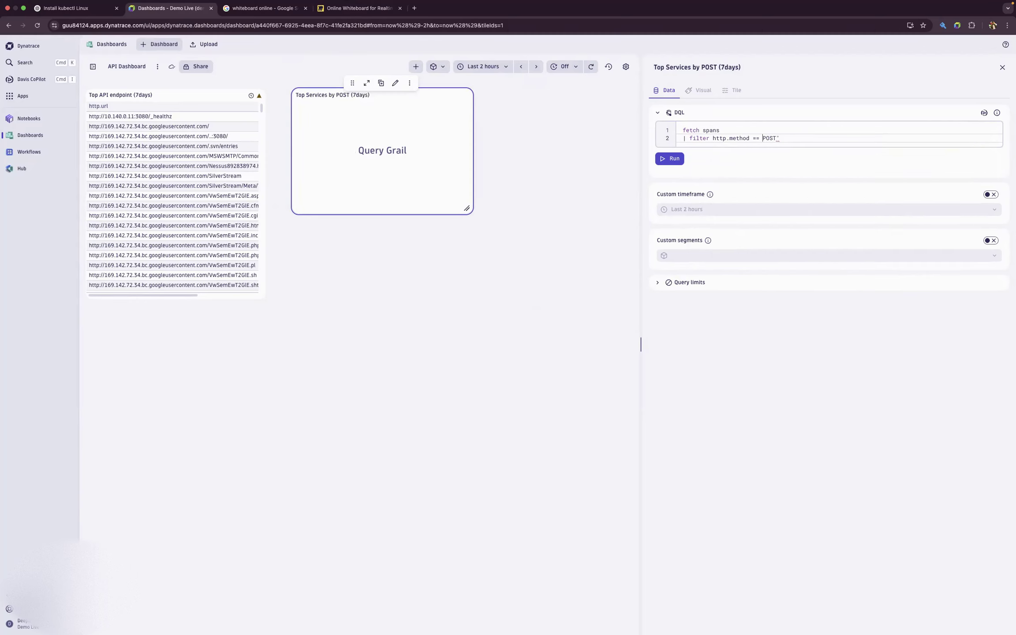
text(")
key(super+Right)
key(Return)
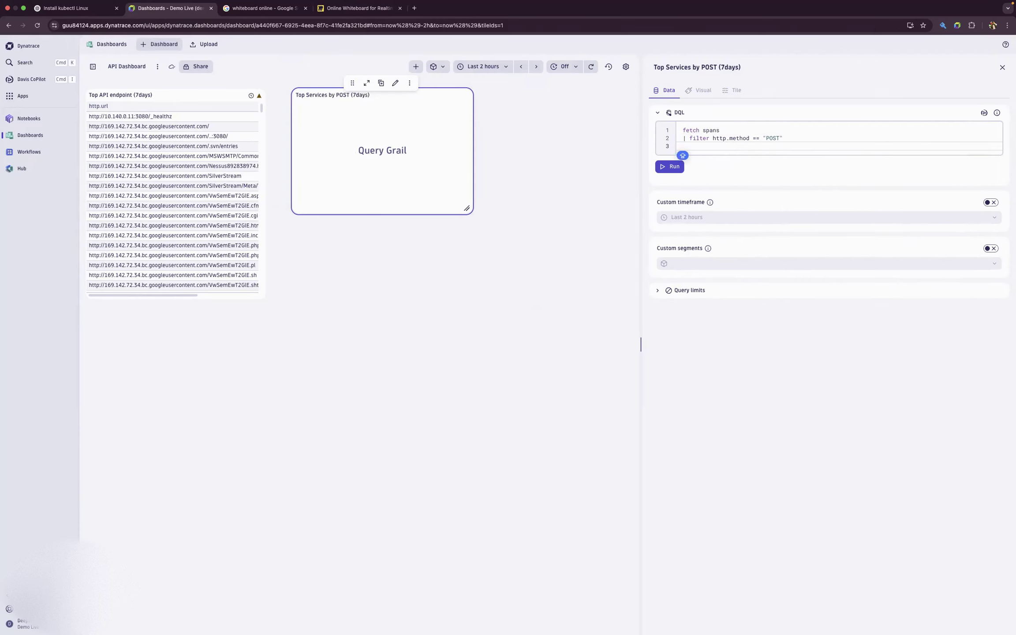
text(| FILT)
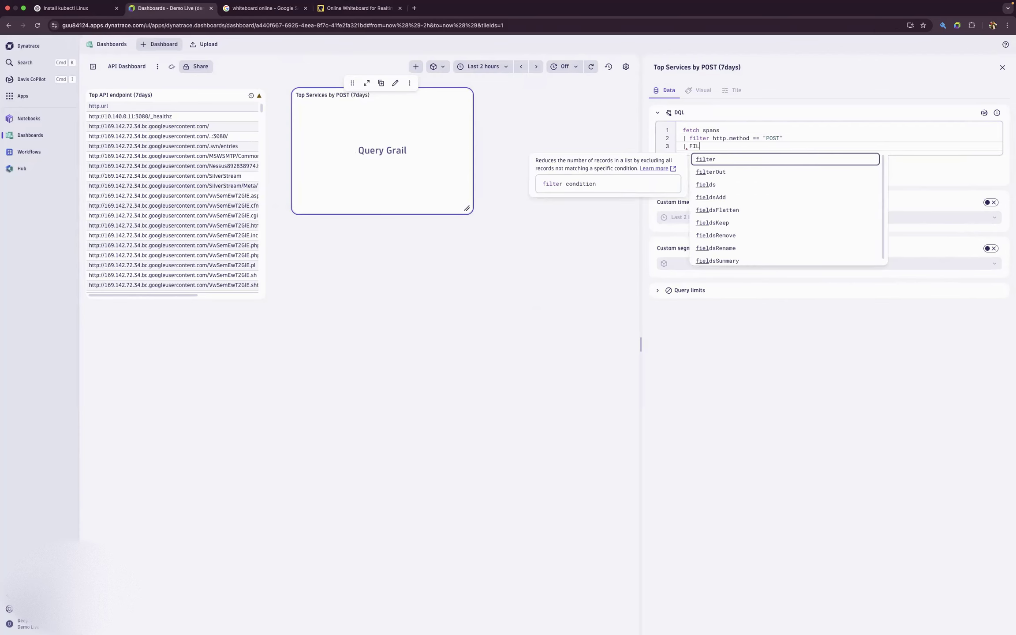
key(BackSpace)
key(BackSpace)
key(BackSpace)
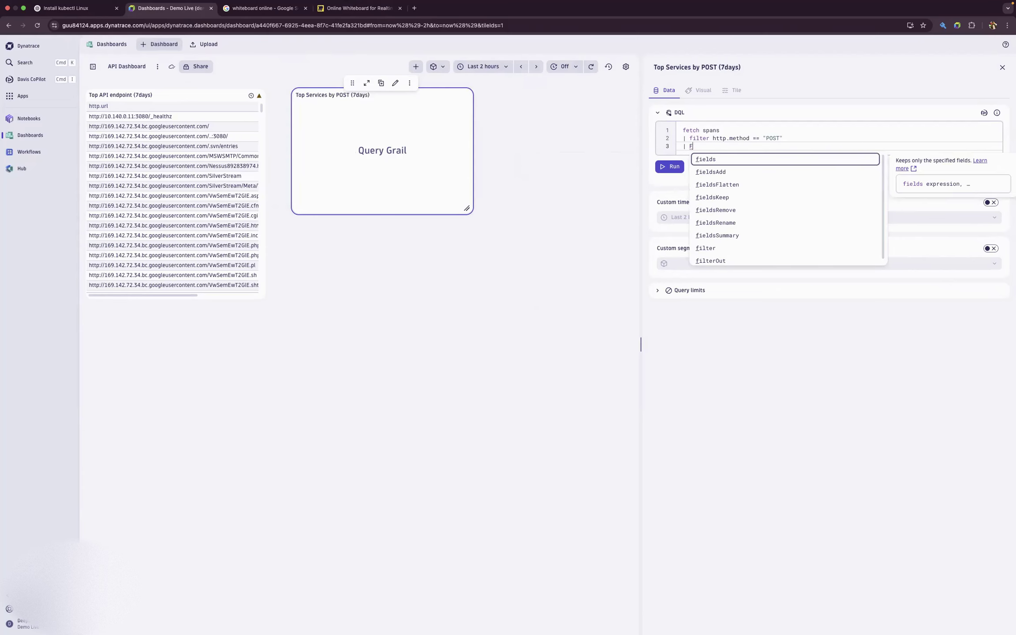
key(BackSpace)
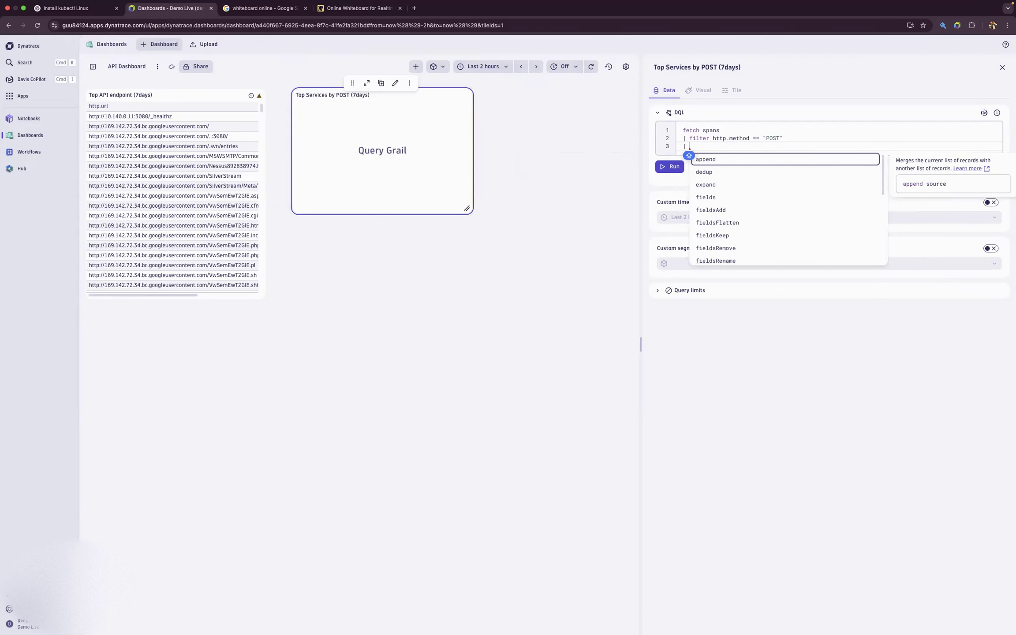
- Complete the query's third line as filterOut isNull(service.name) and start a fourth line
text(filter)
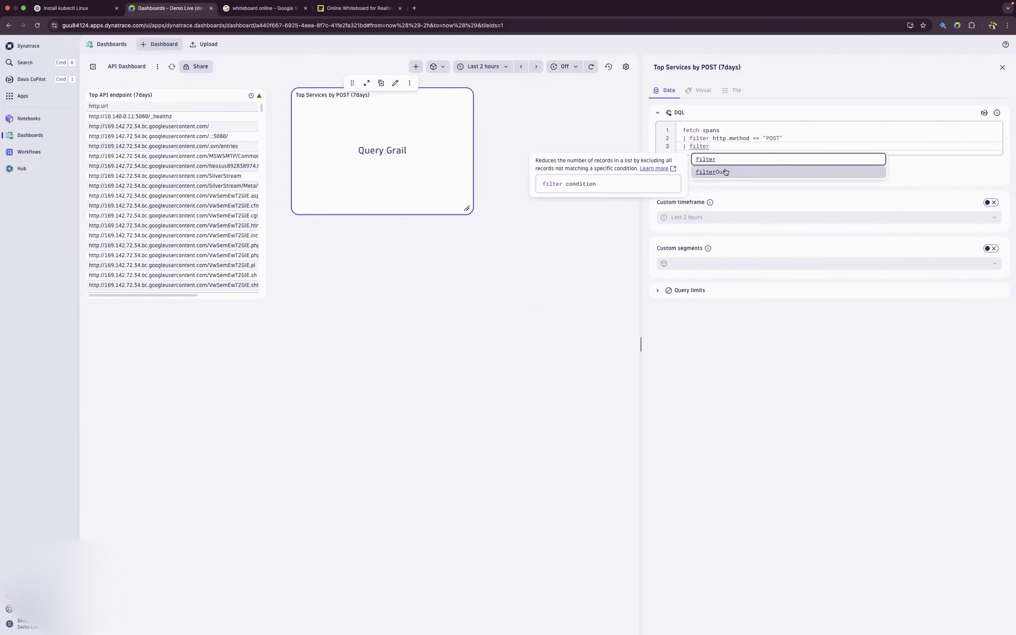
click(782, 171)
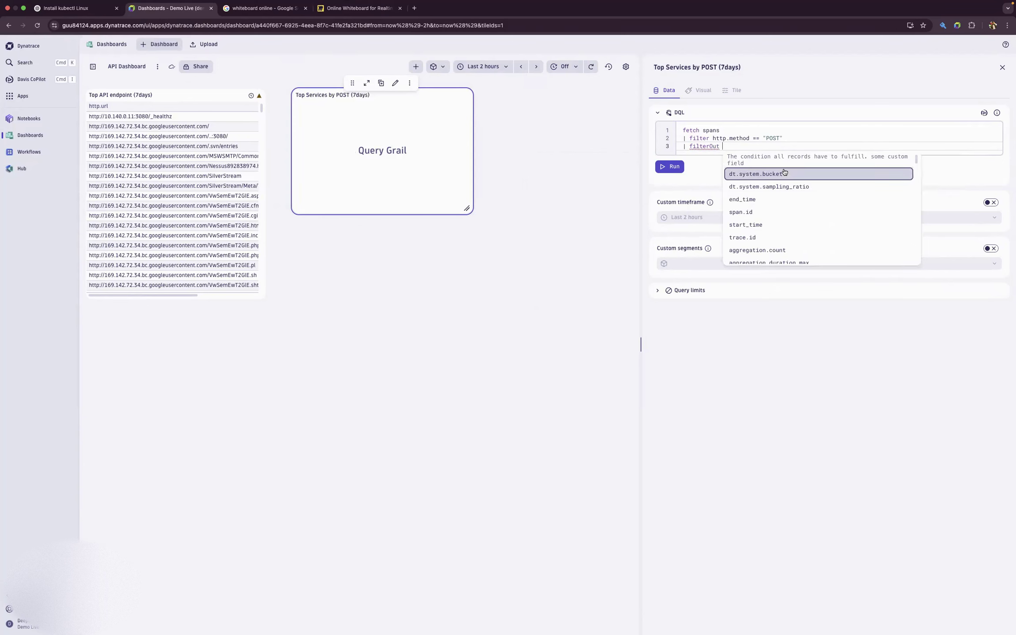
text(is)
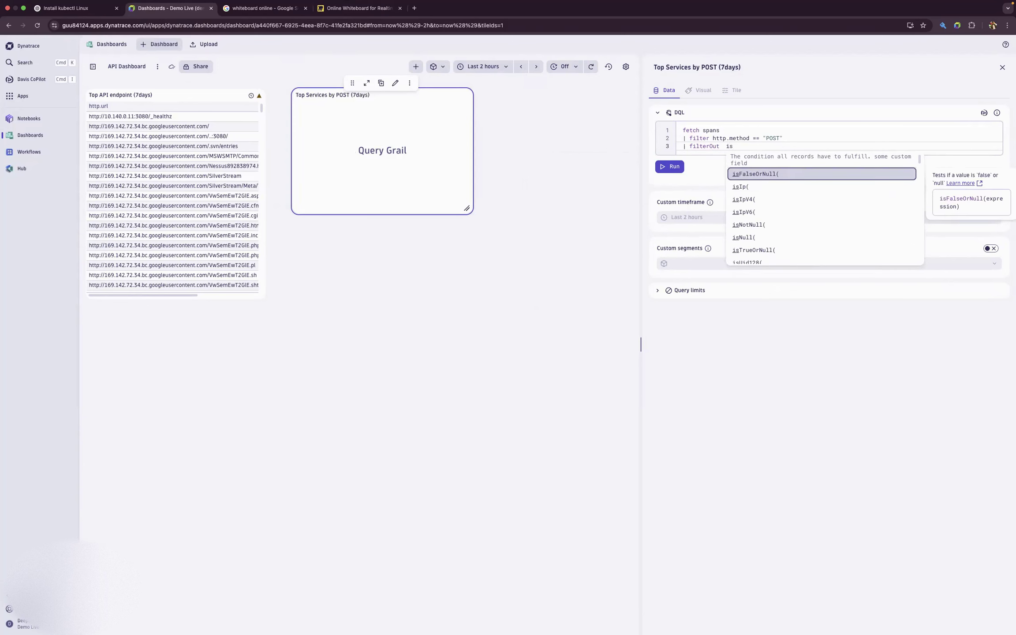
click(777, 239)
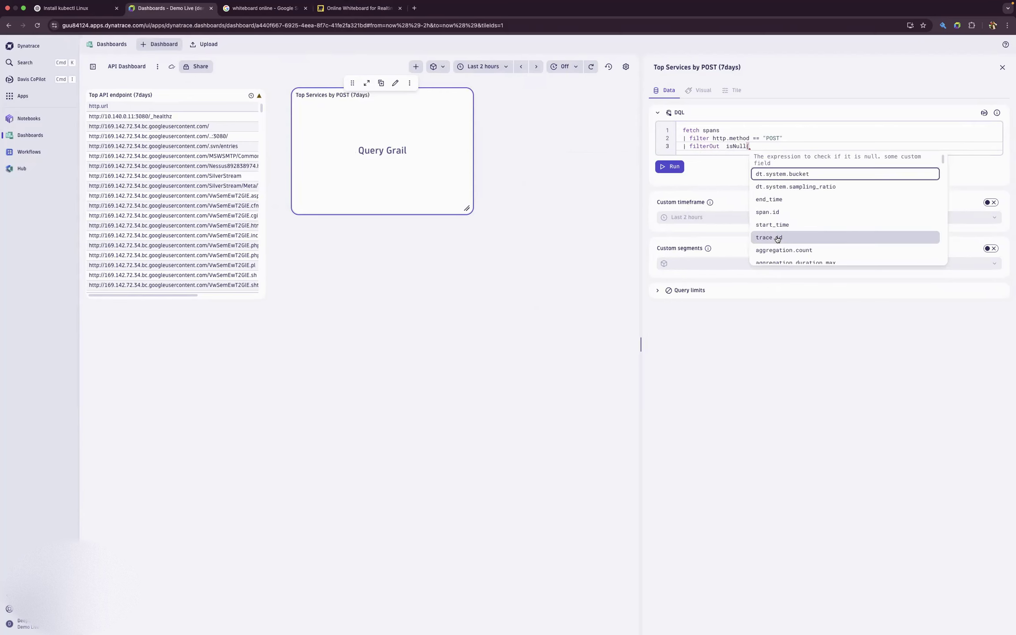
text(se)
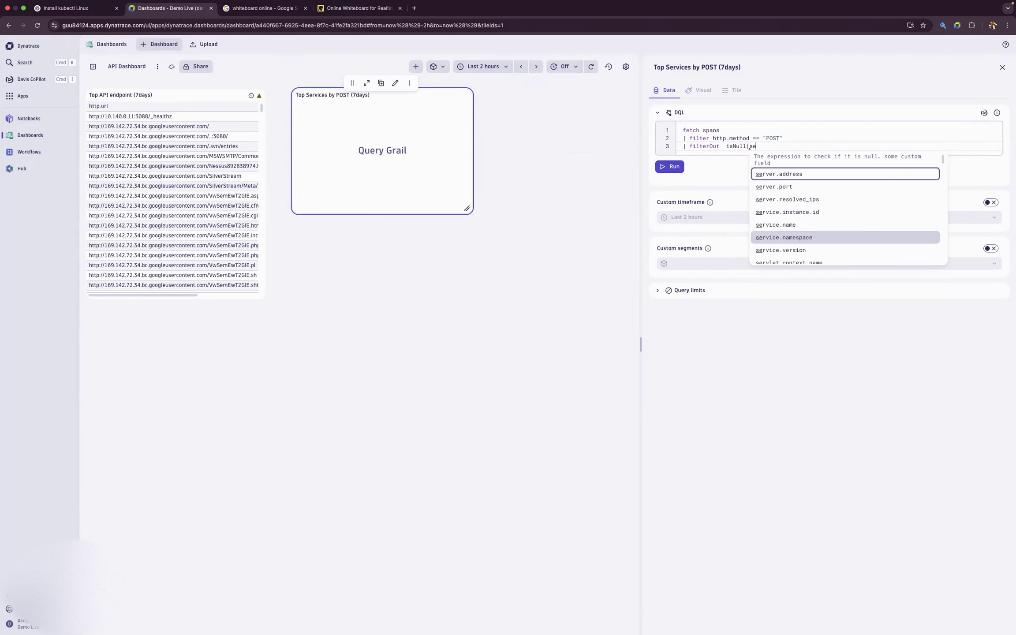
text(rvic)
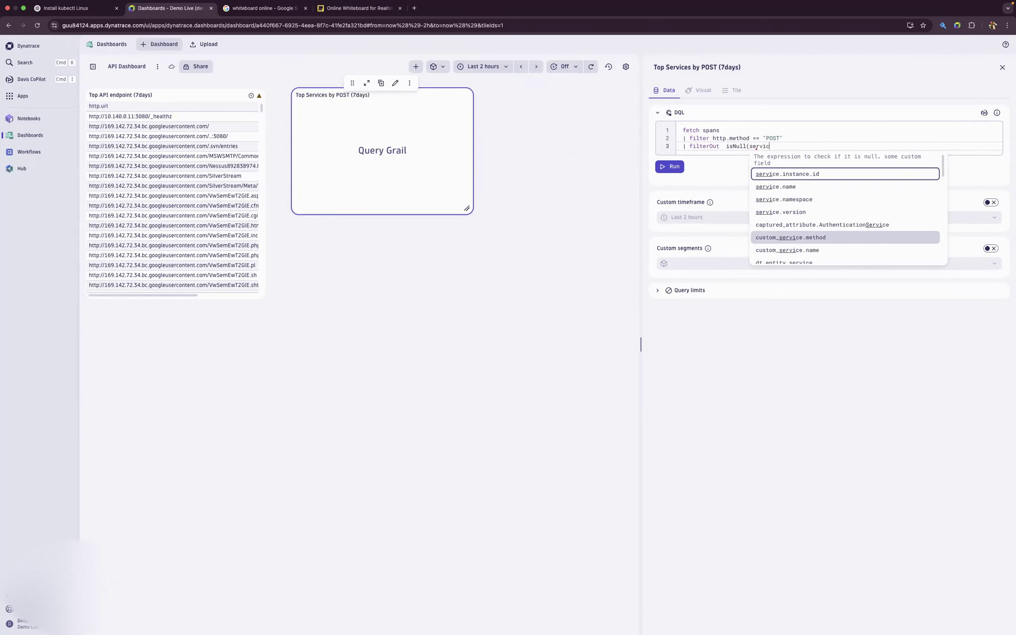
text(e.name)
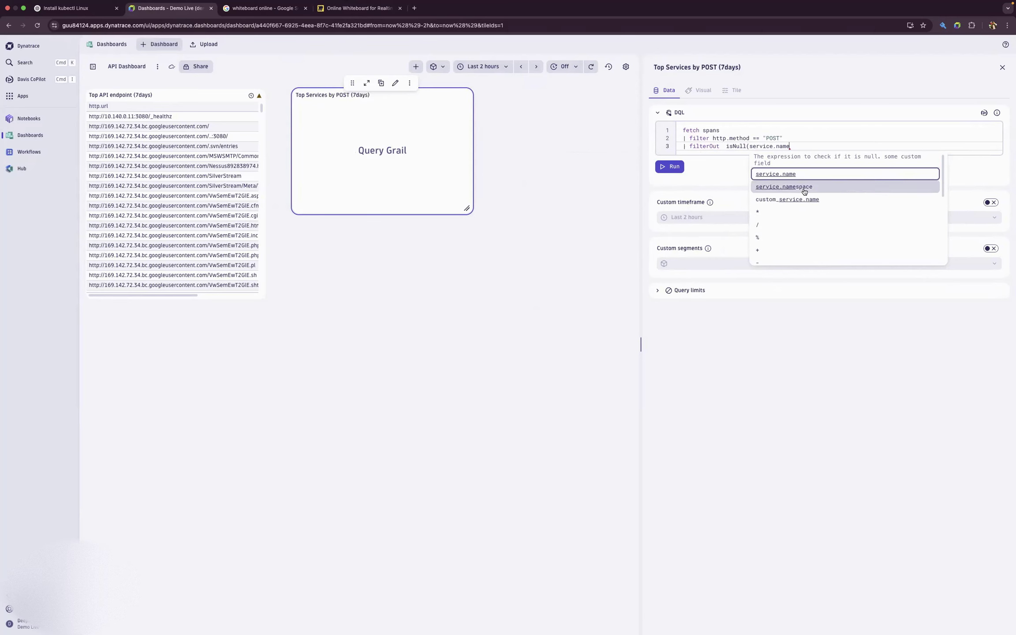
click(808, 147)
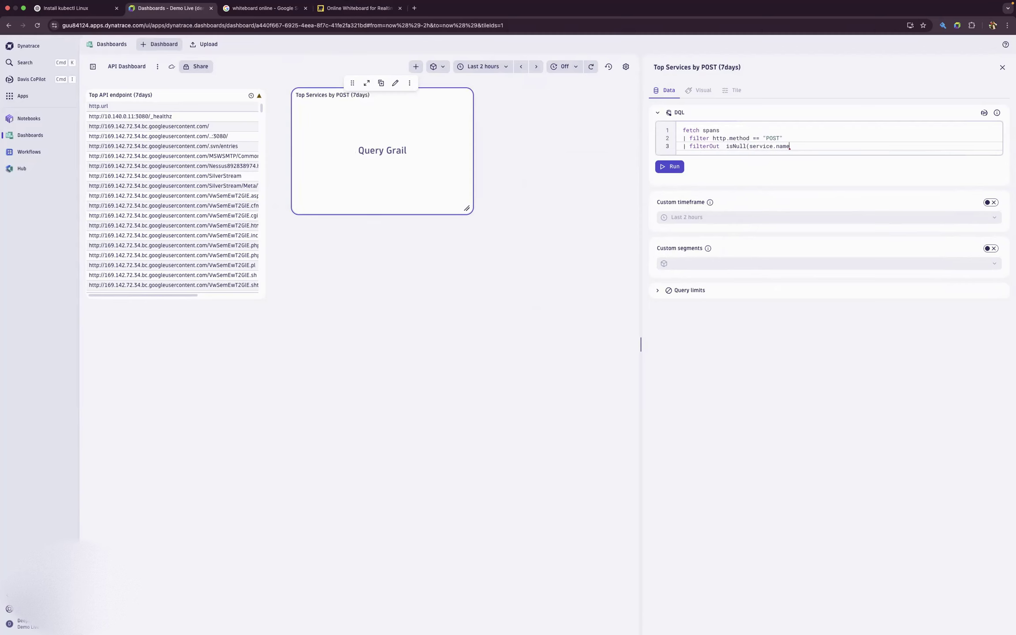
key(Return)
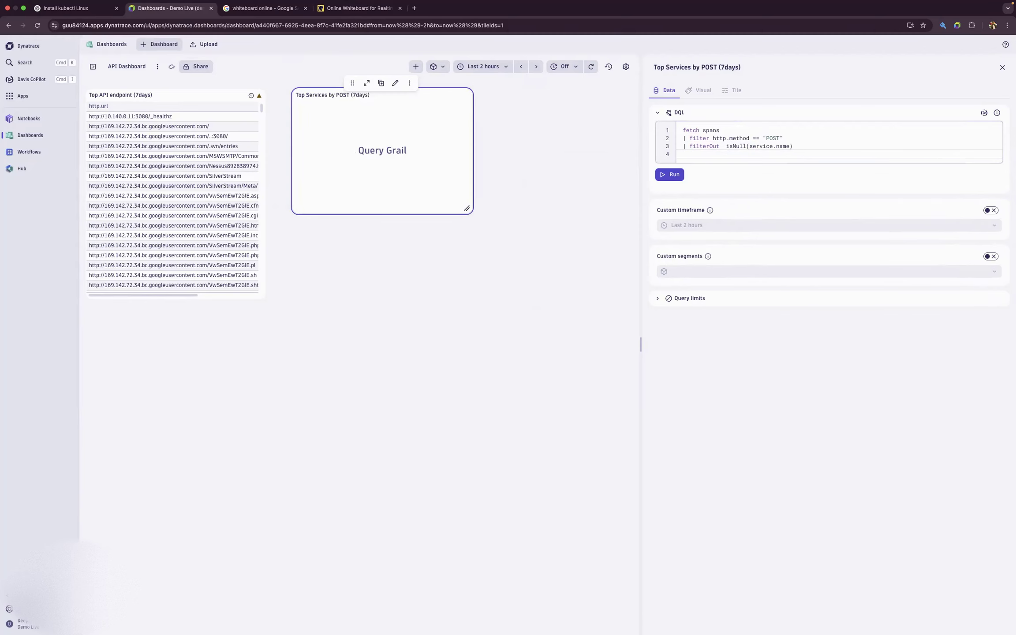
- Add the line | summarize count(), by: service.name to the POST tile's query and run it
text(| summ)
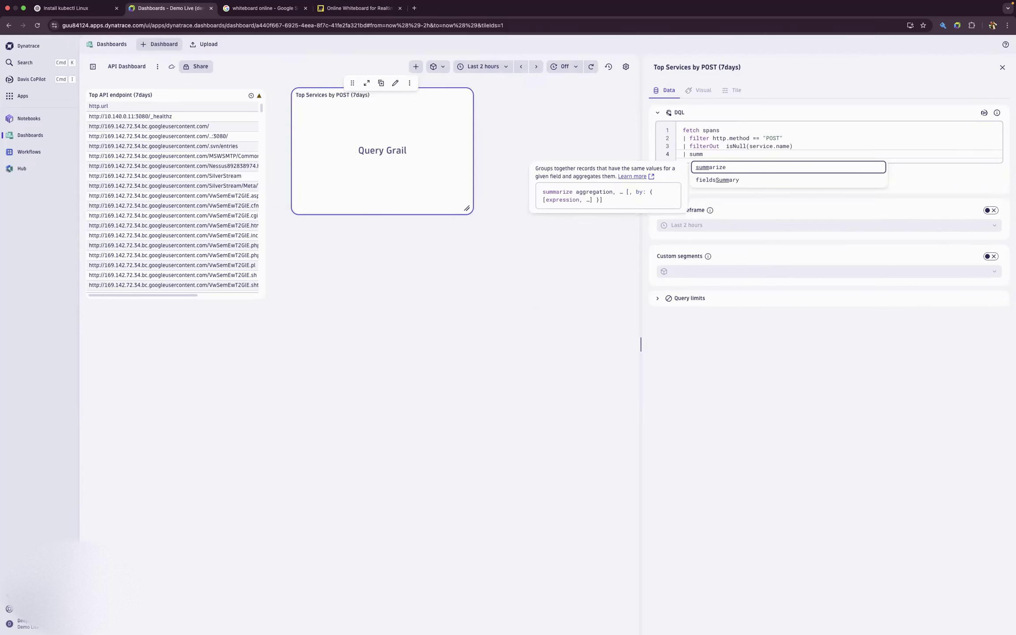
click(770, 171)
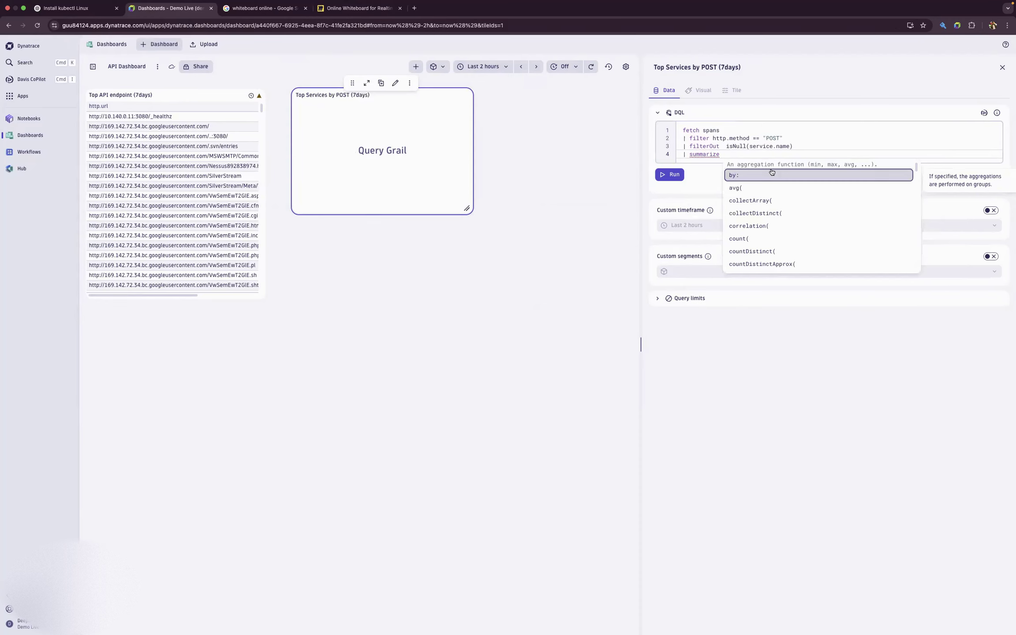
text(count)
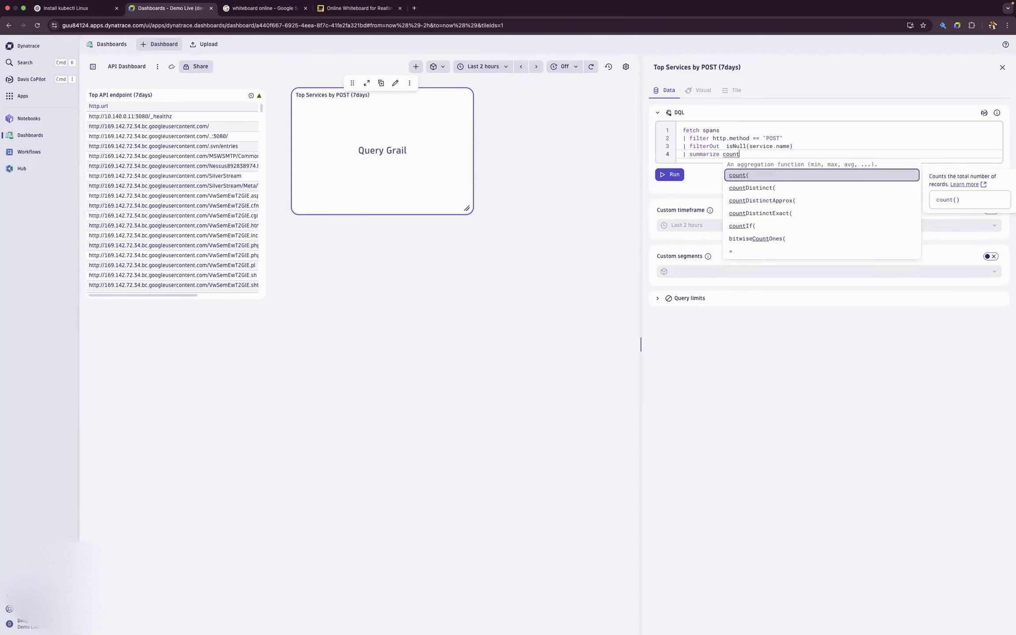
text(())
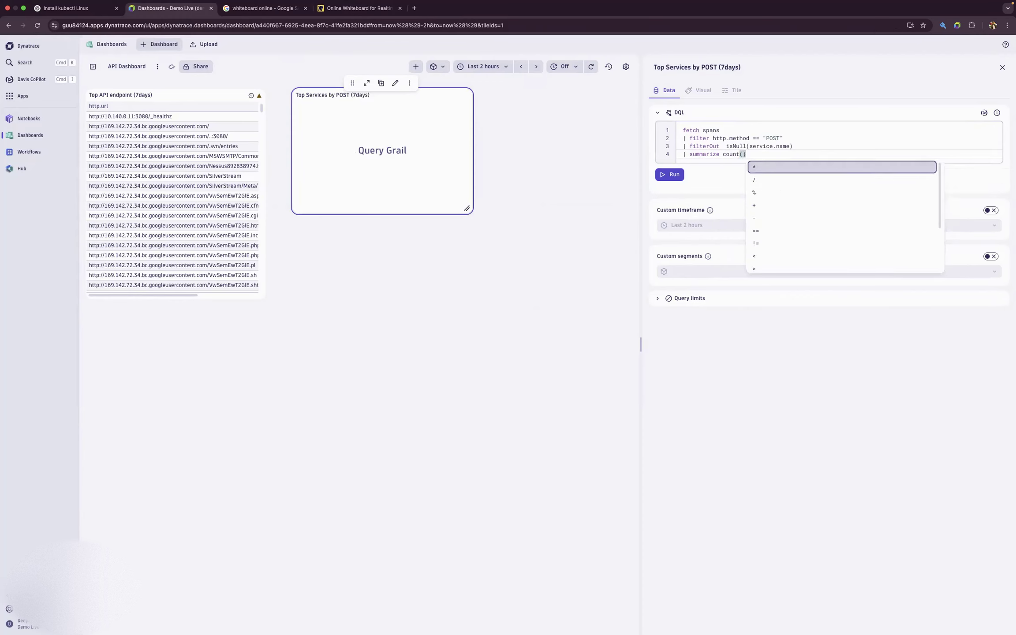
text(, by)
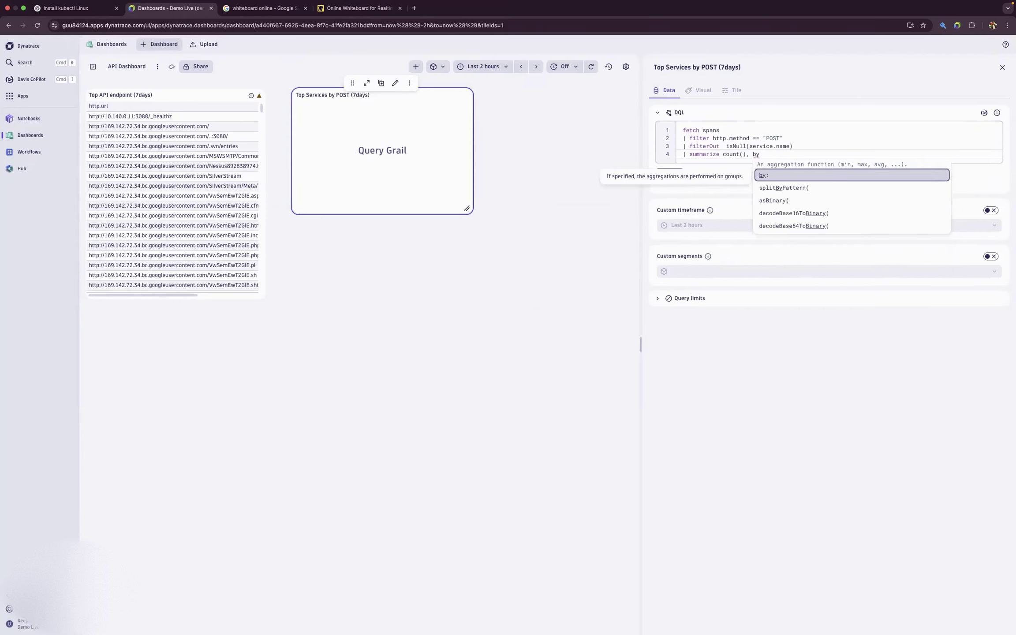
click(788, 176)
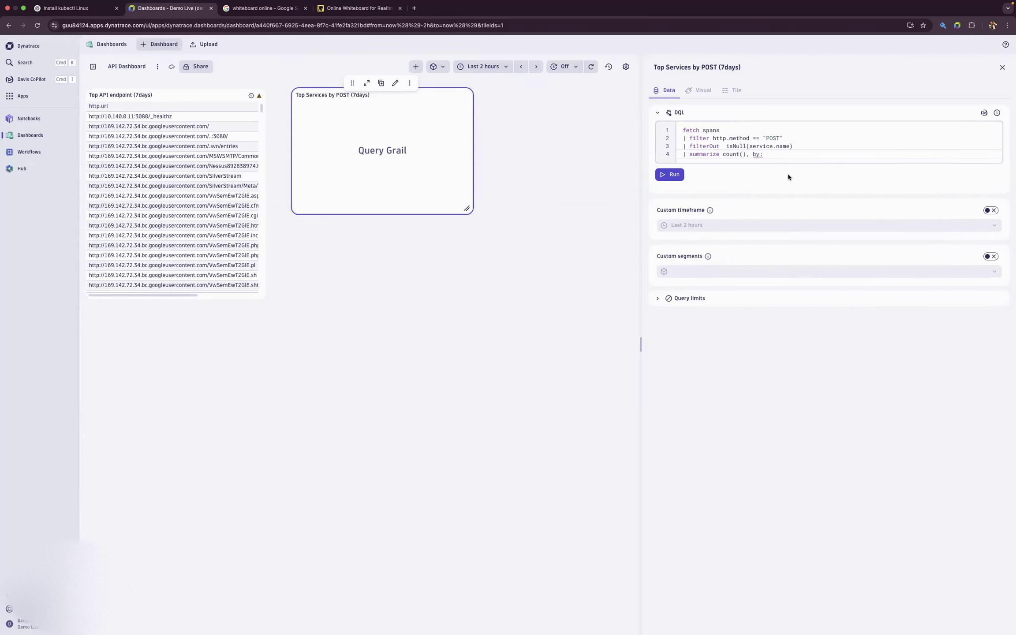
text(ser)
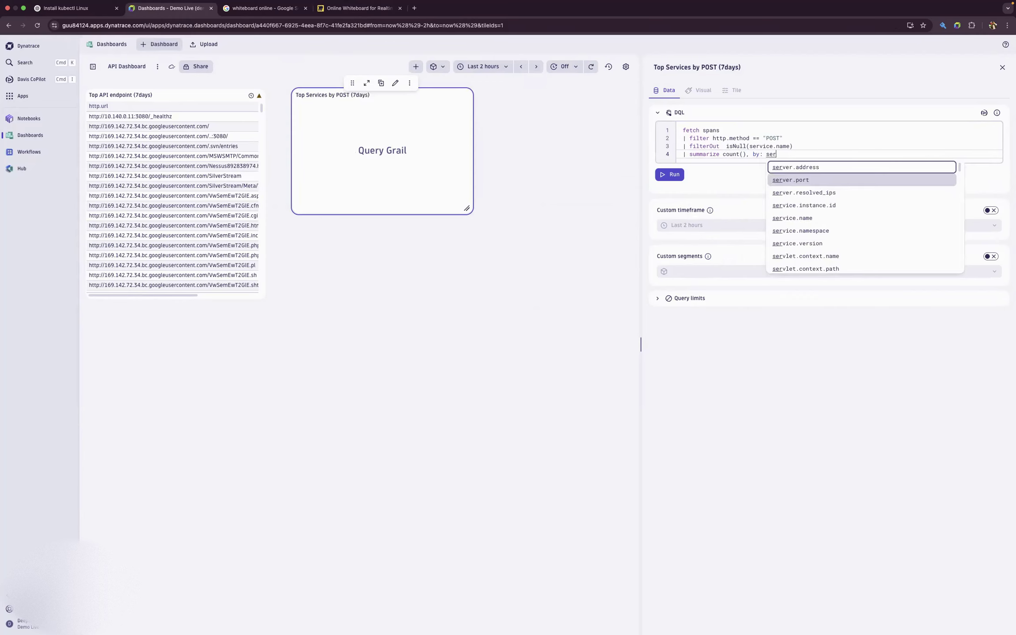
click(792, 218)
click(668, 180)
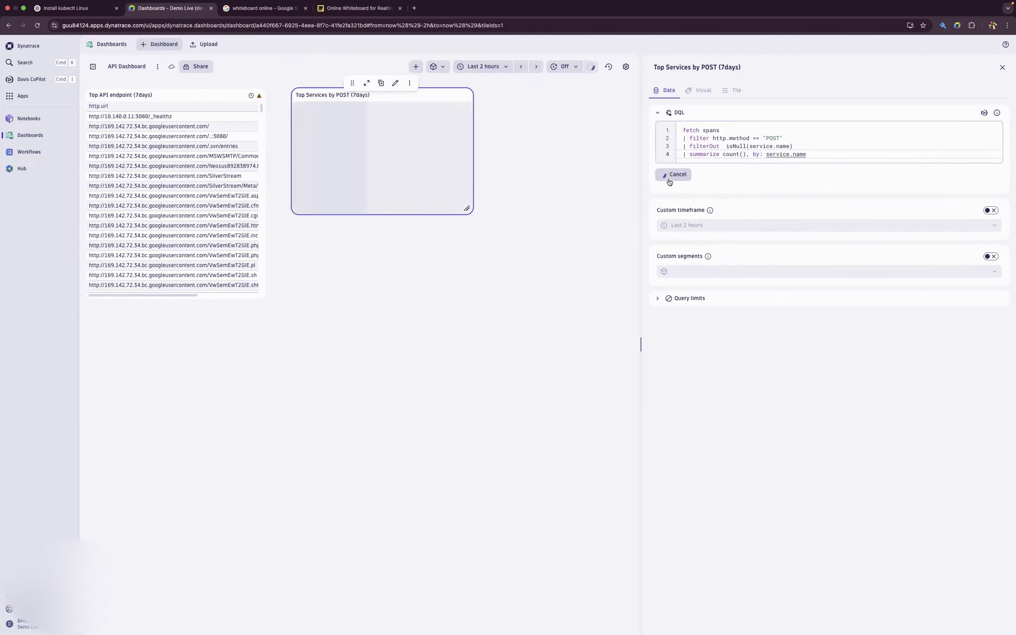
click(406, 161)
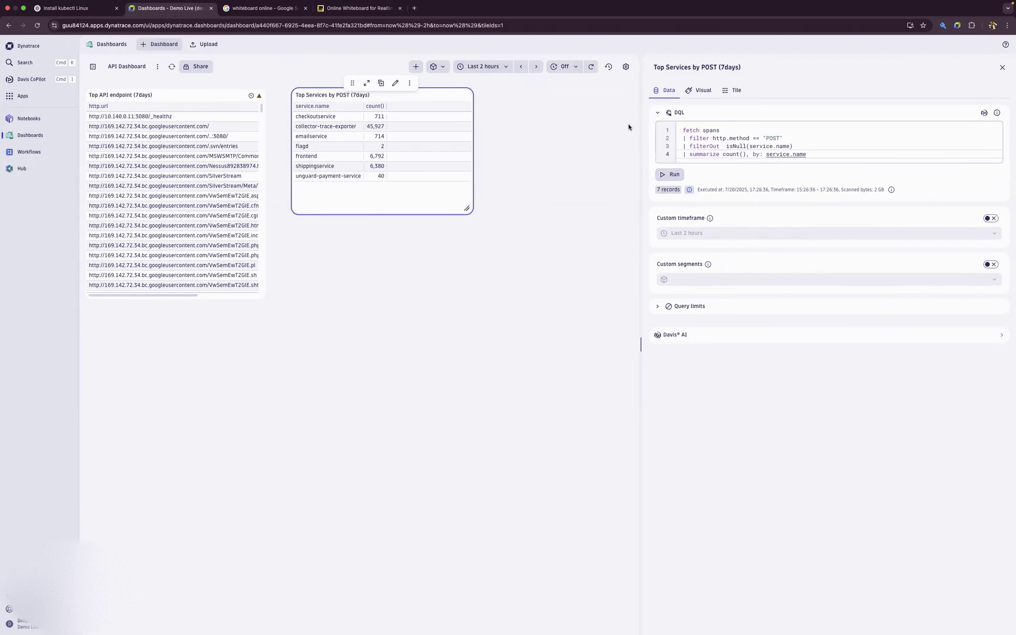
- Enable a custom timeframe of Last 7 days for the POST tile and rerun the query
click(990, 218)
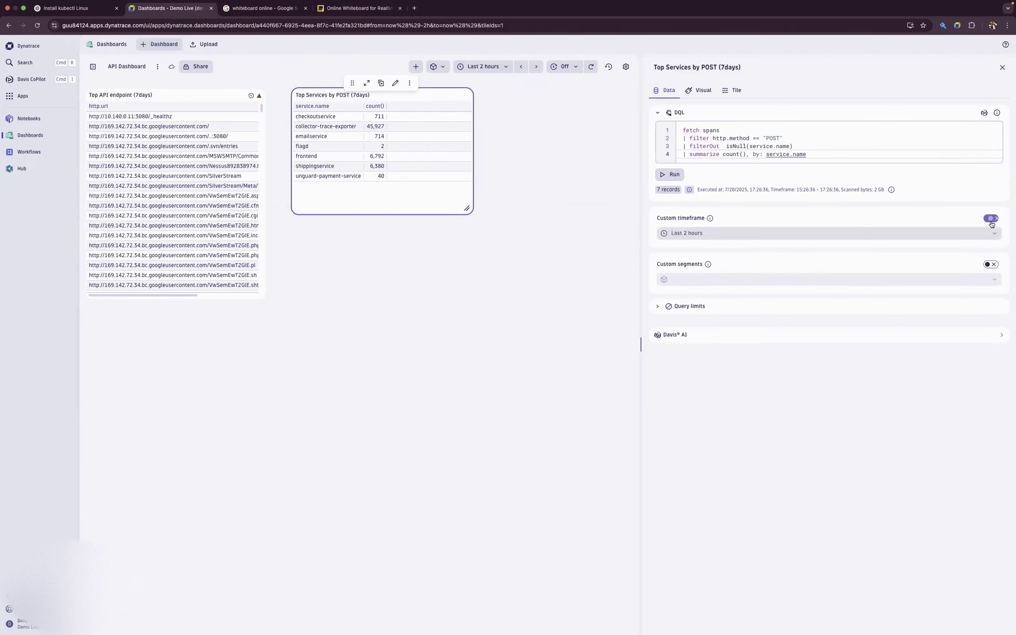
click(700, 233)
click(701, 353)
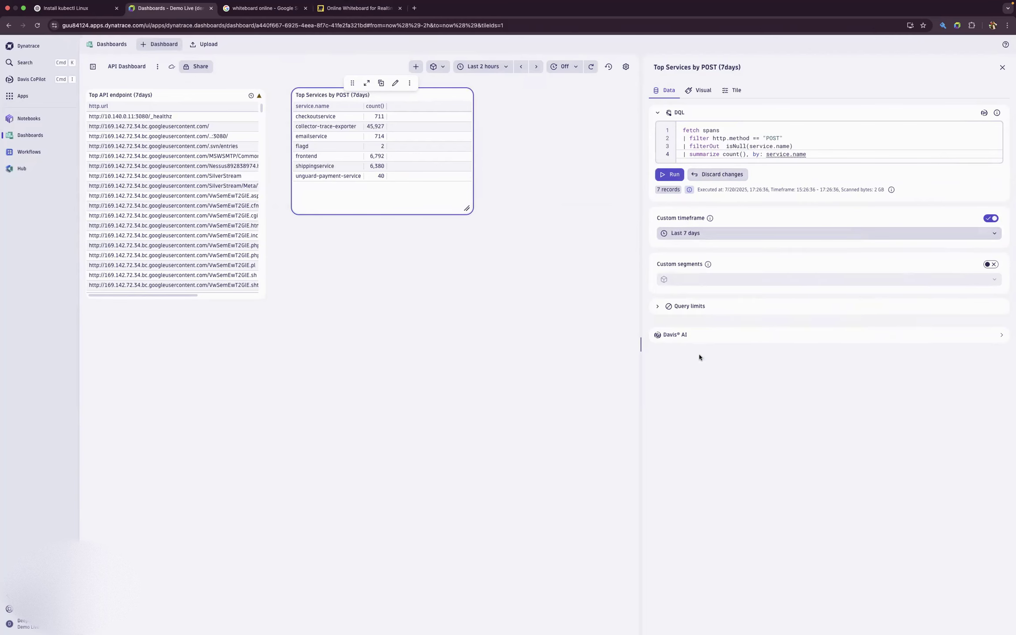
click(672, 175)
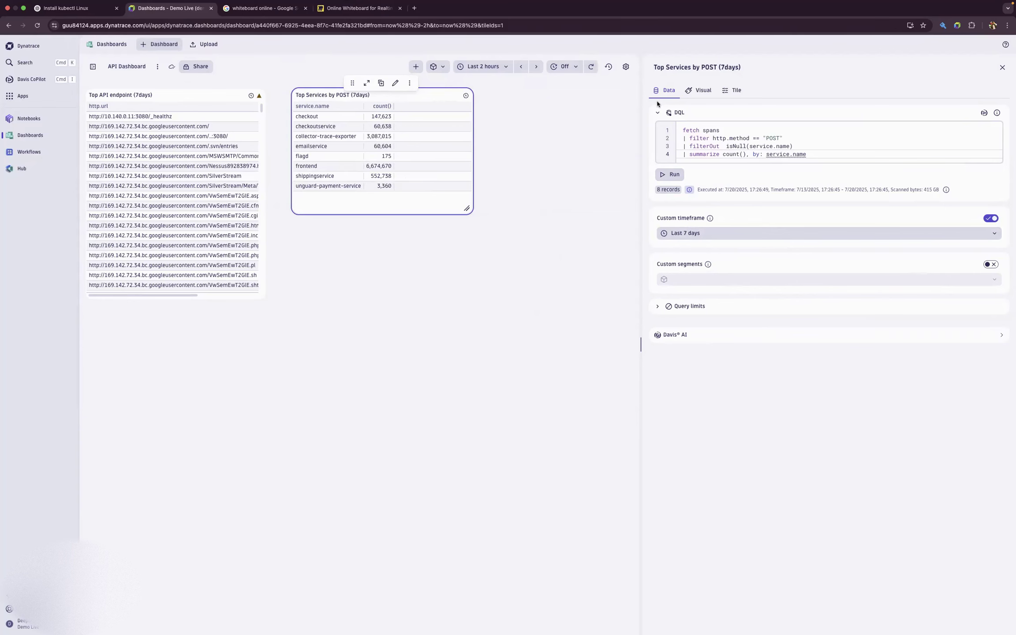
- Change the POST tile's visualization to Donut and enlarge the tile on the dashboard
click(702, 92)
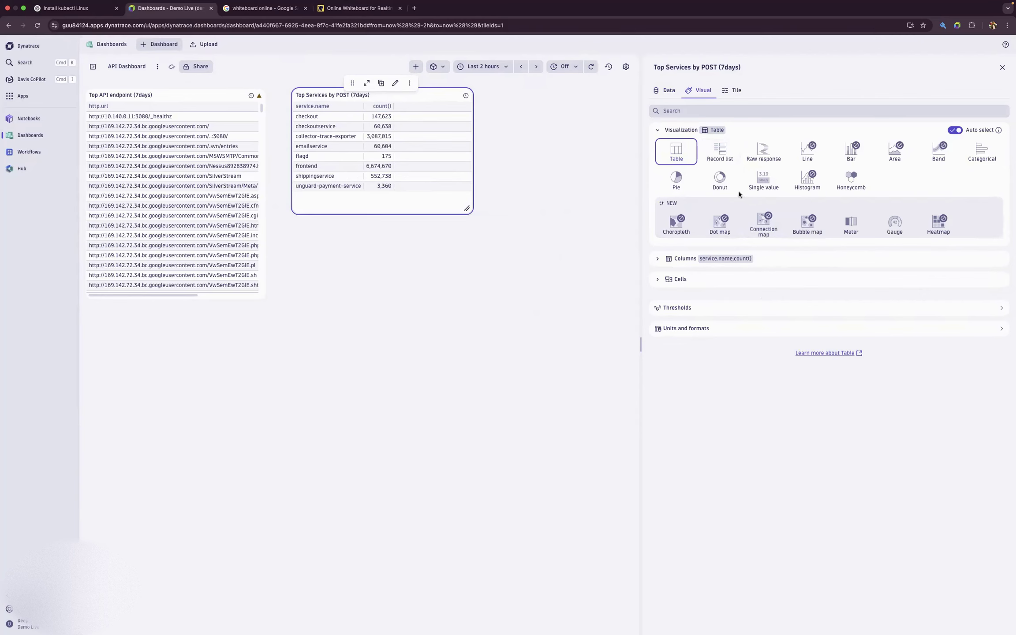
click(676, 185)
click(716, 182)
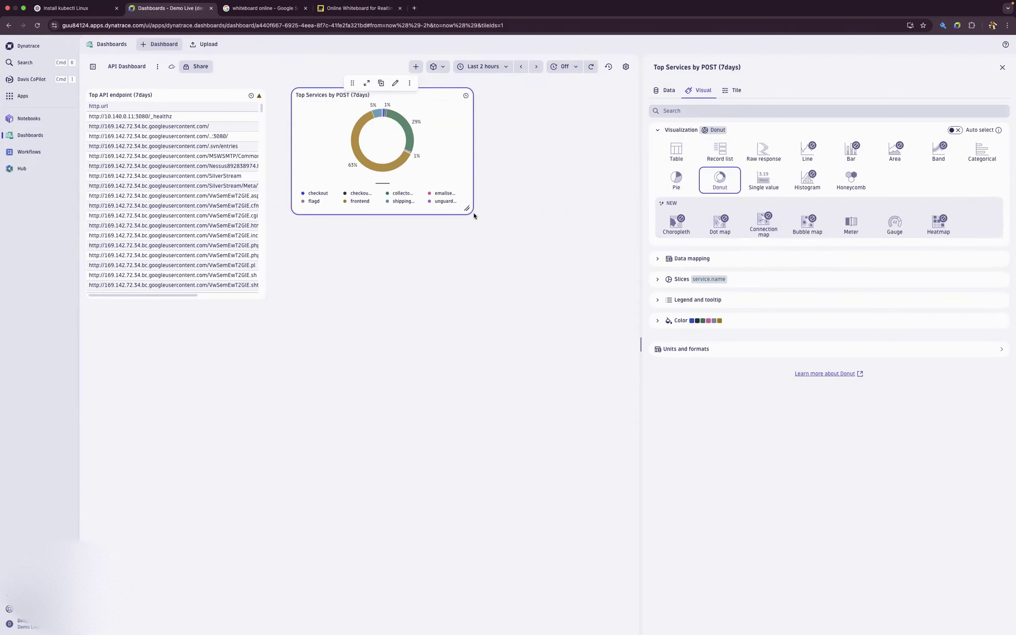
drag(506, 218, 627, 252)
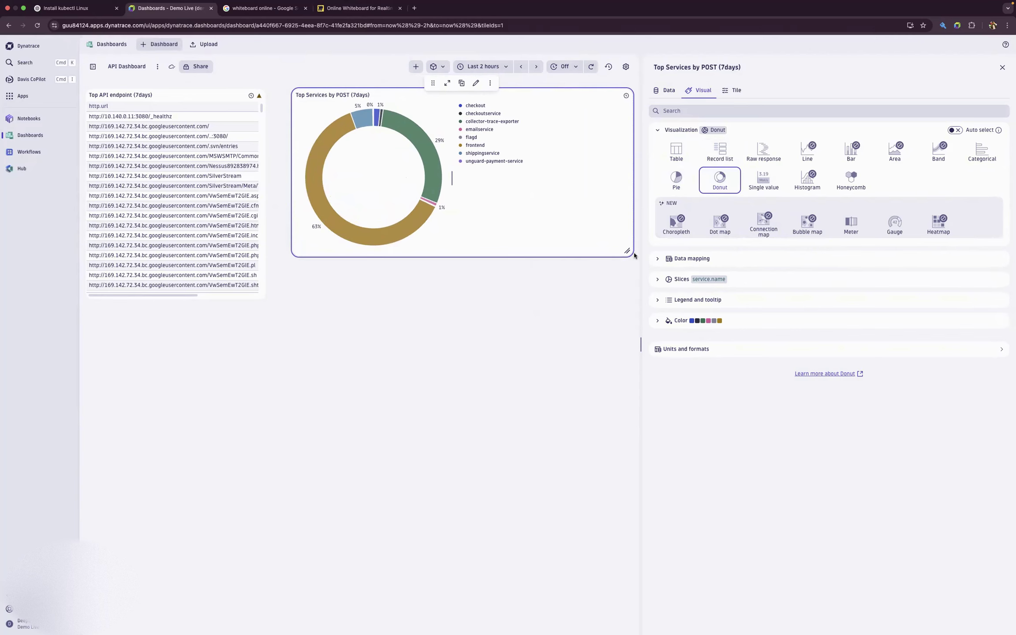
- Keep the POST donut's slice values relative and set its series colors to Swamps-inverted
click(665, 280)
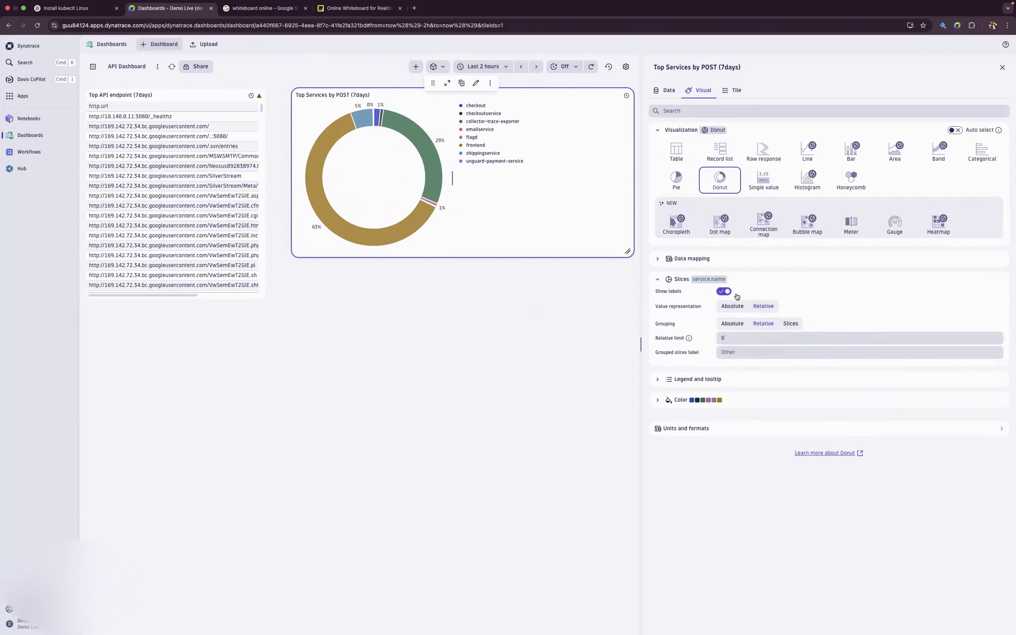
click(732, 306)
click(764, 306)
click(657, 400)
click(761, 419)
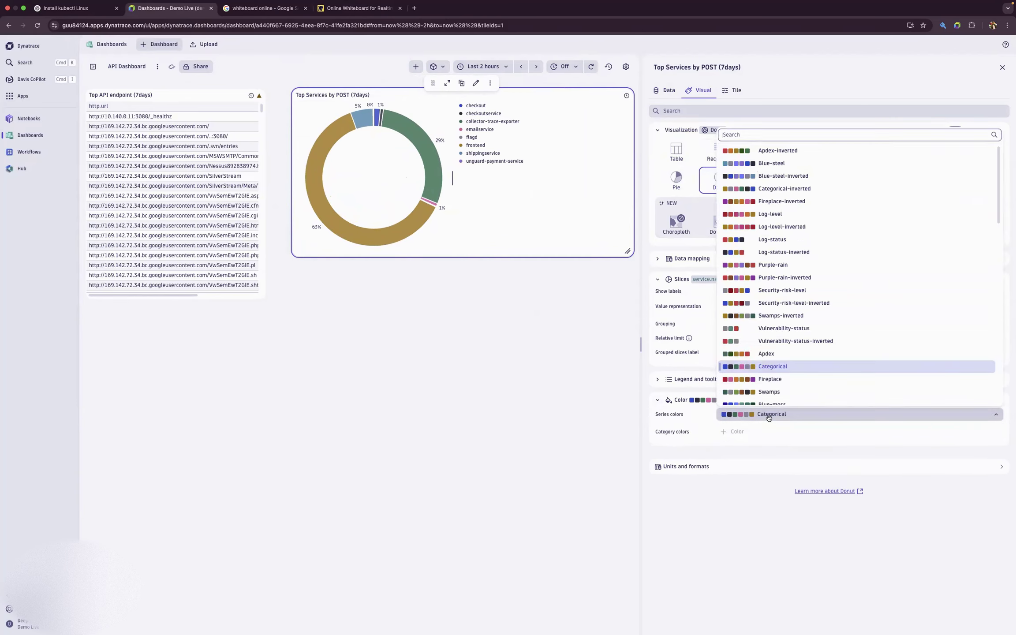
click(778, 316)
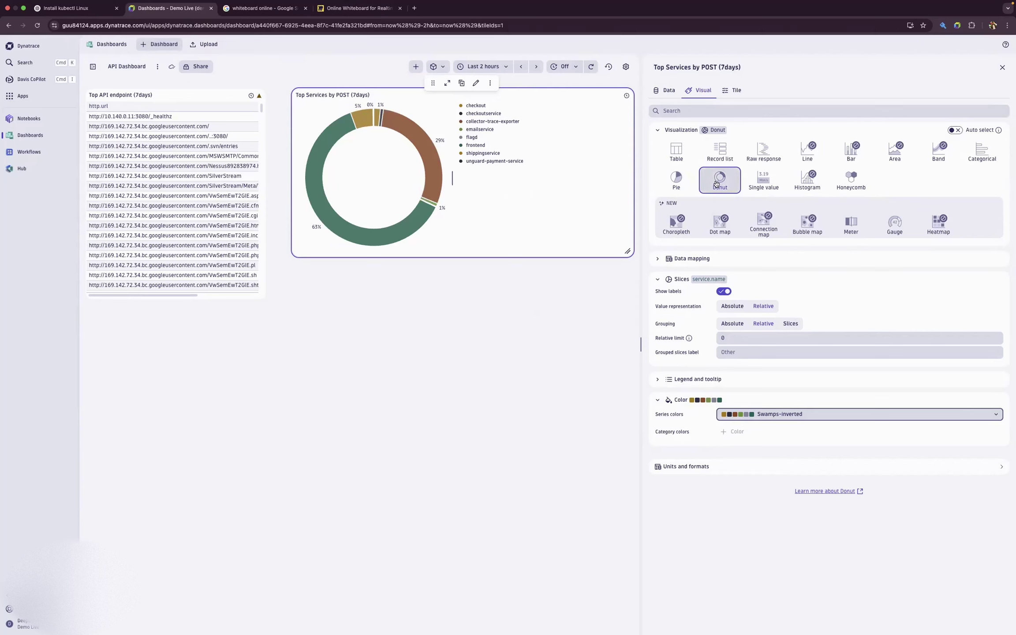
- Try Pie on the POST tile before returning to Donut, and resize the tile narrower and as tall as the endpoint table
click(686, 182)
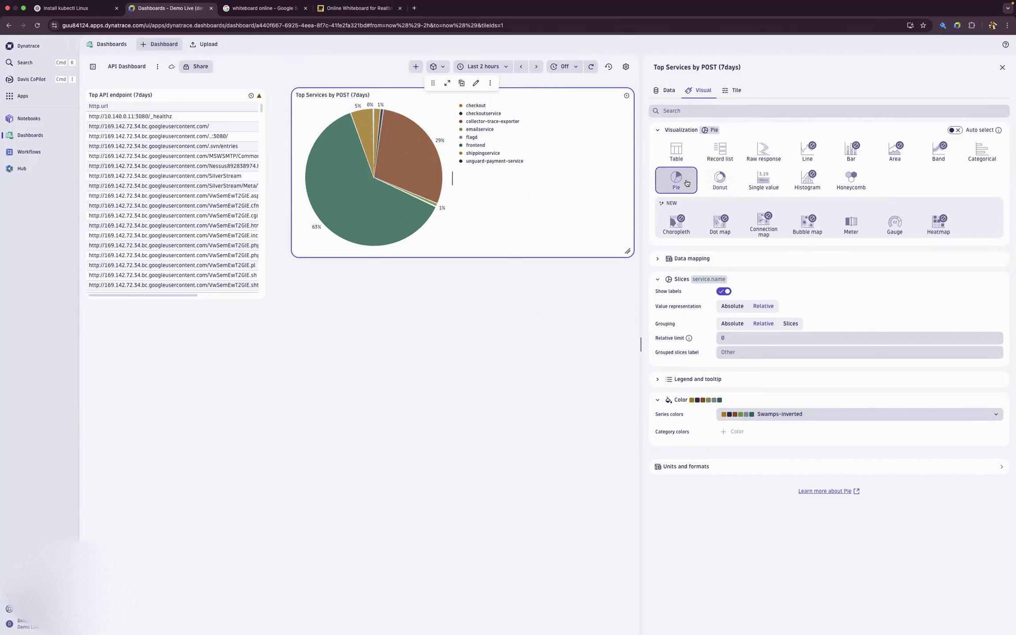
click(720, 183)
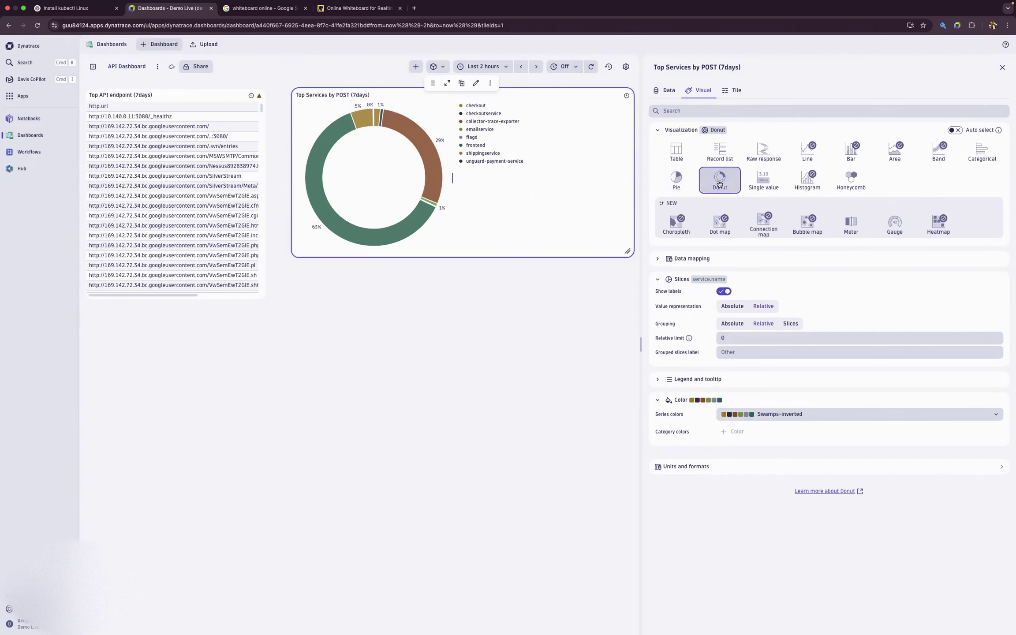
click(1003, 72)
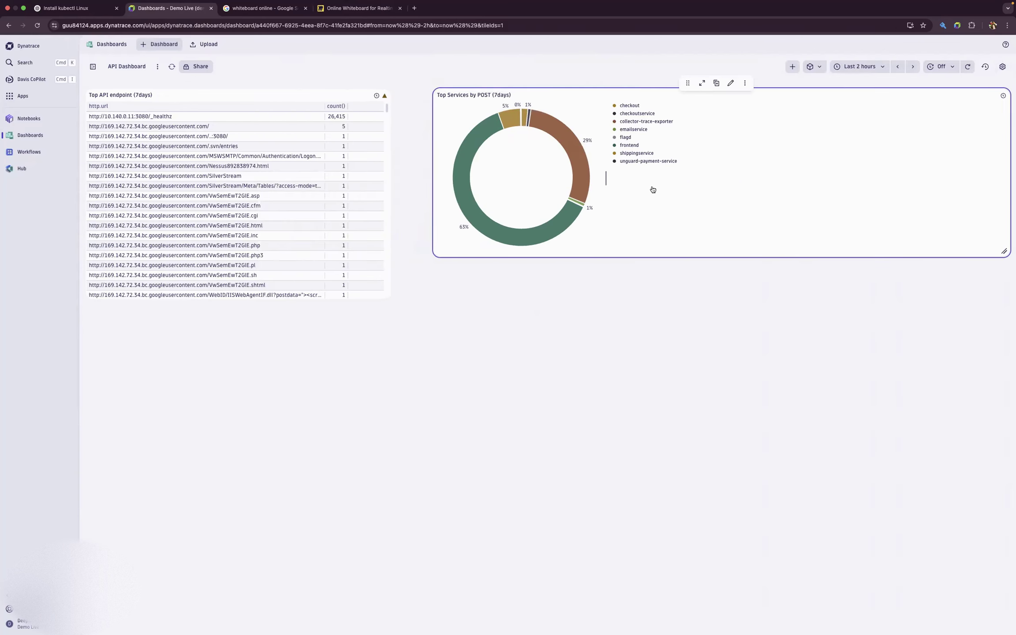
drag(996, 251, 734, 291)
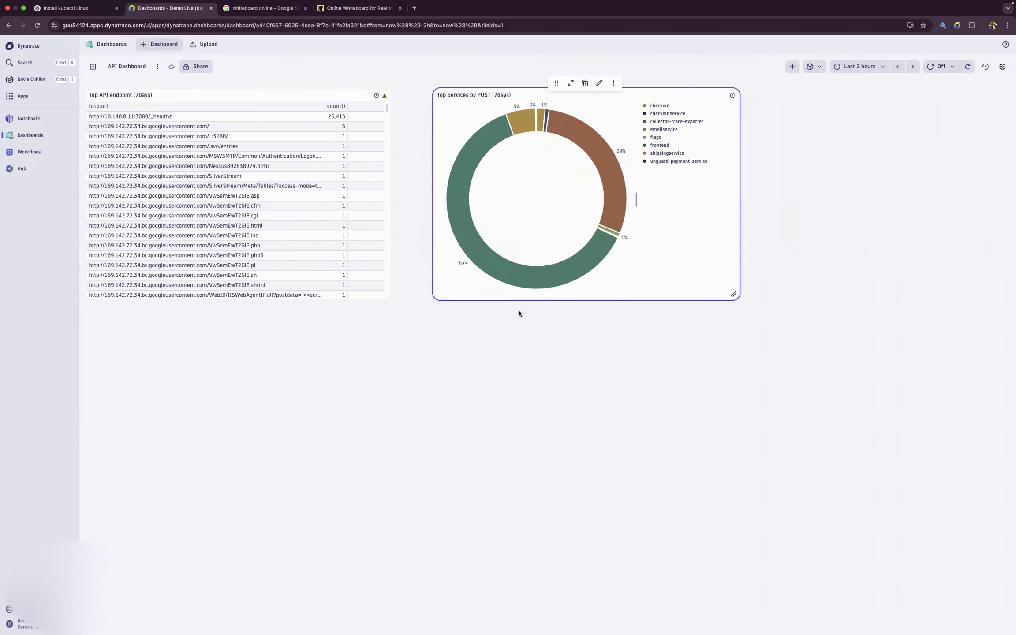
- Add a new DQL tile to the dashboard and title it Top Services by GET(7DAYS)
click(793, 66)
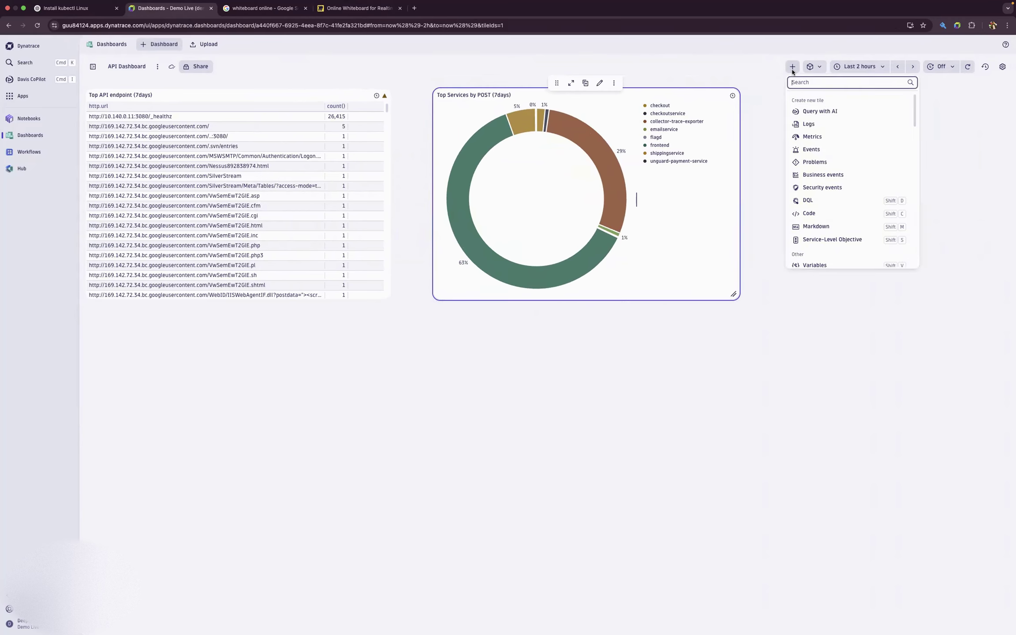
click(812, 200)
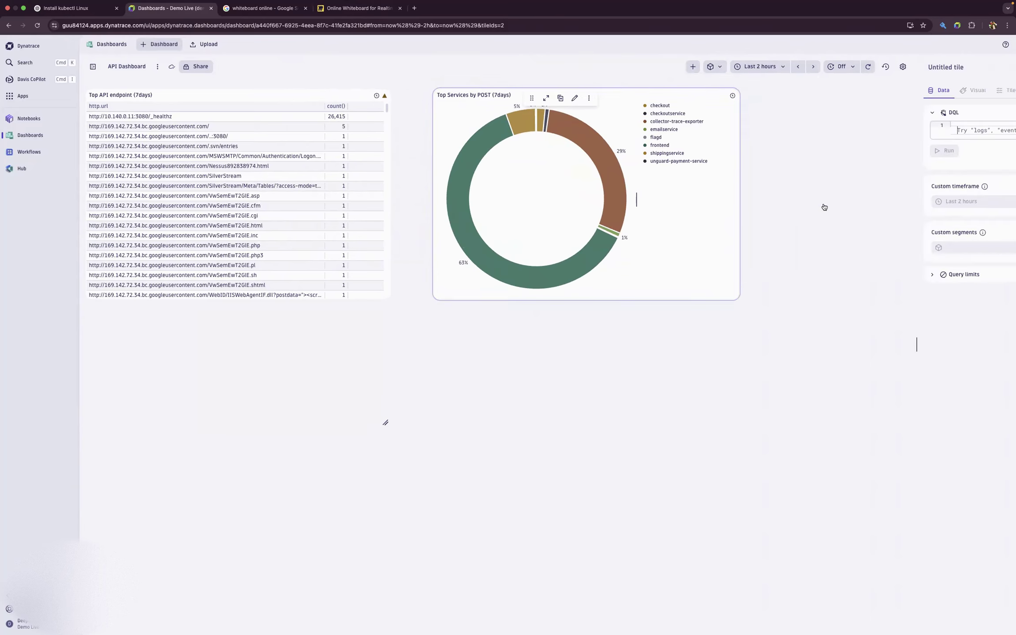
mouse_move(146, 297)
mouse_down()
mouse_move(557, 141)
mouse_move(577, 99)
mouse_move(656, 87)
mouse_move(687, 125)
mouse_move(689, 181)
mouse_move(215, 454)
mouse_move(136, 335)
mouse_move(173, 304)
mouse_move(163, 305)
mouse_up()
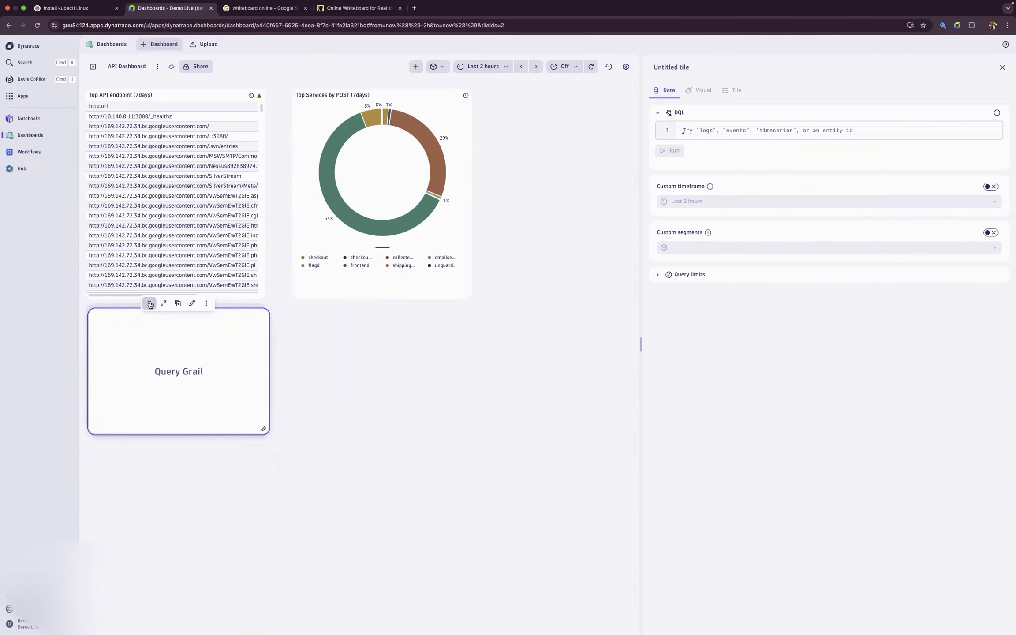
click(700, 131)
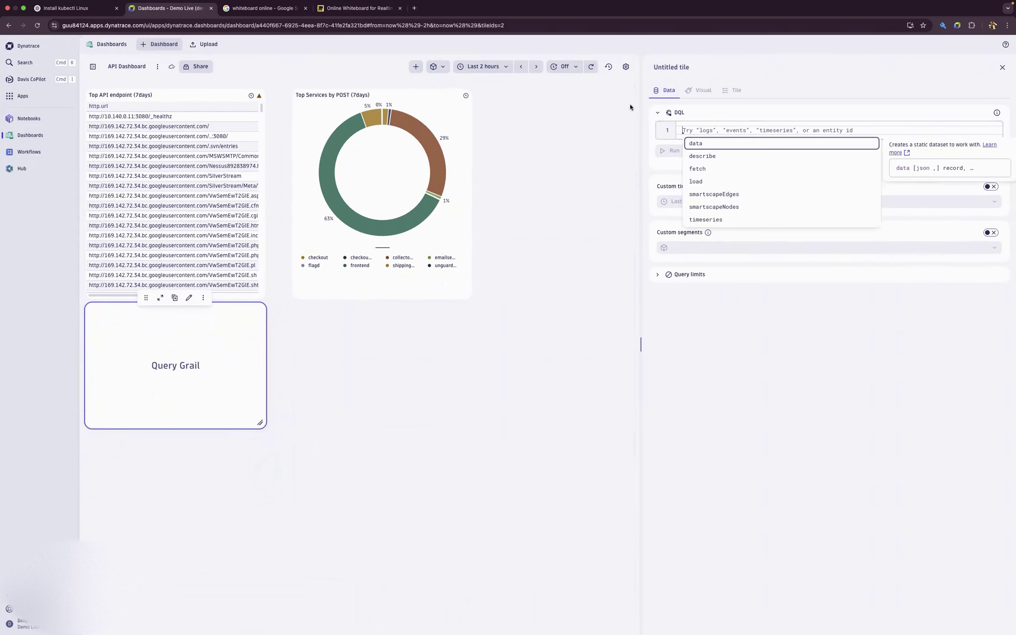
click(682, 66)
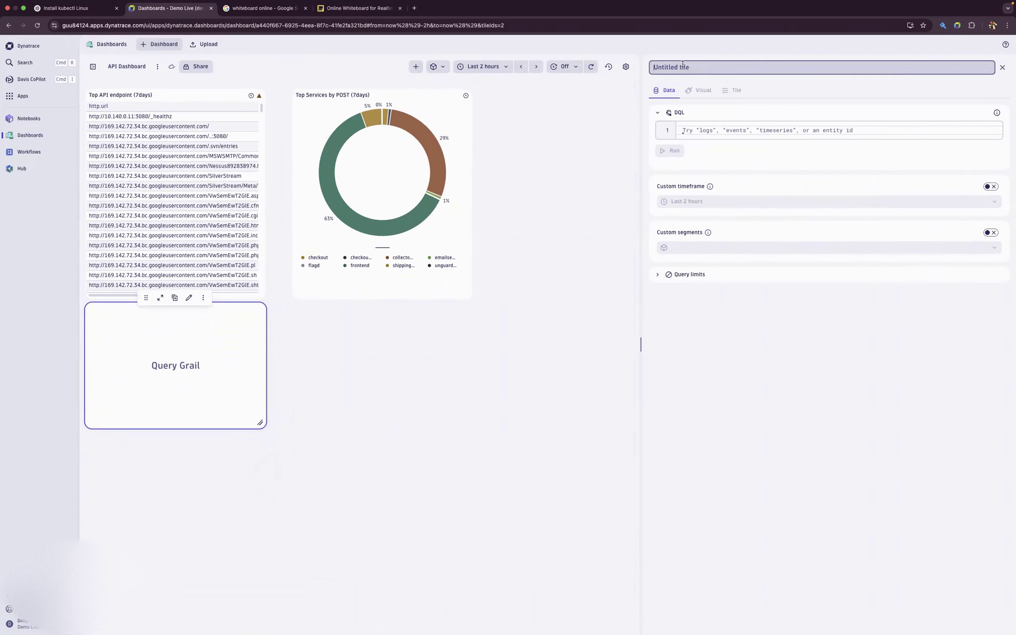
text(Top S)
text(ervices by GET)
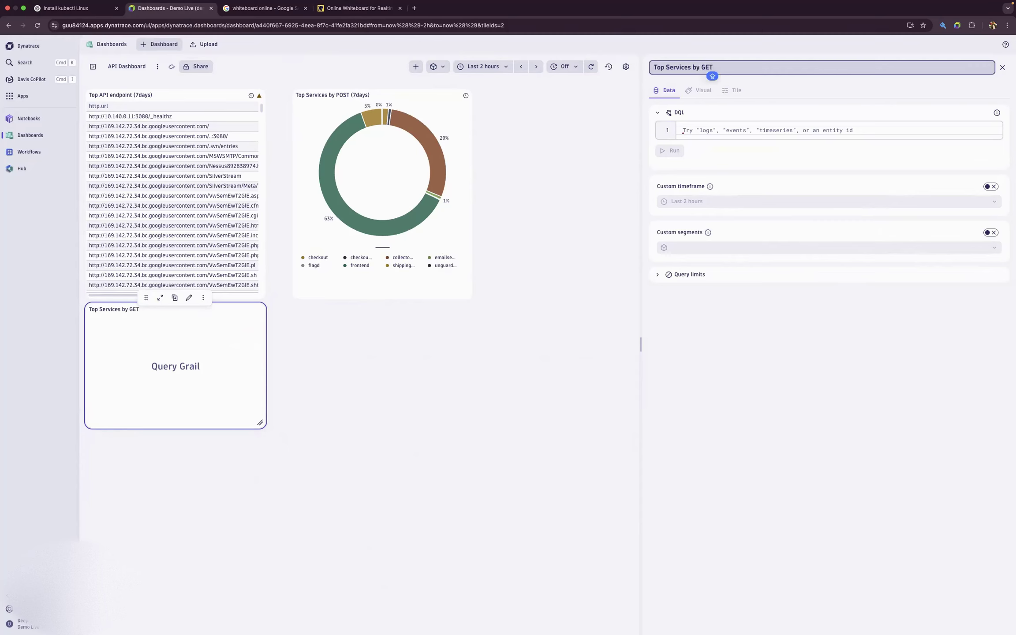
text(())
text(7DA)
text(YS)
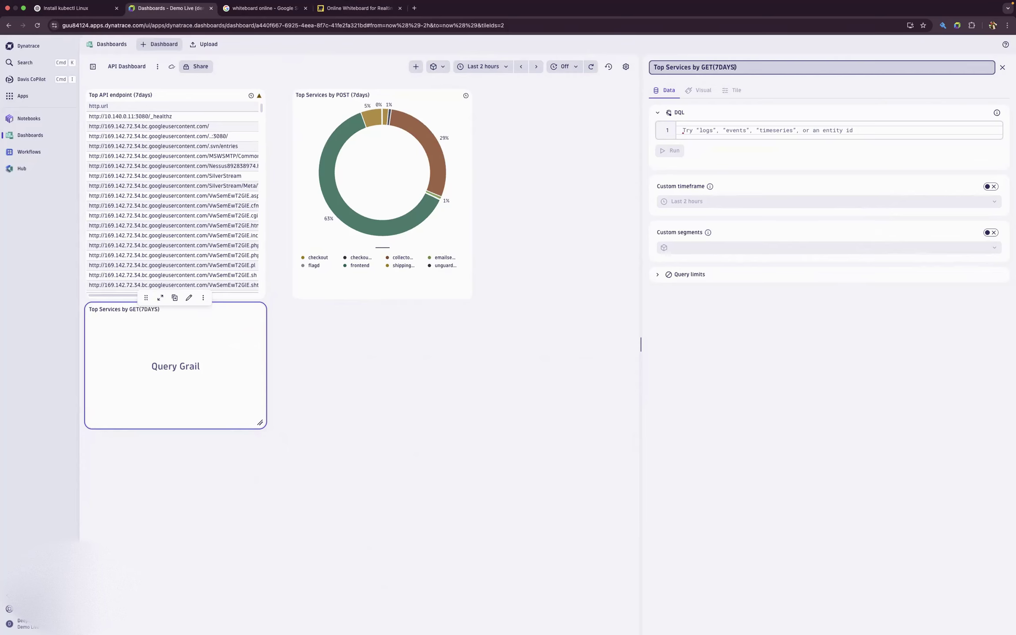
click(615, 160)
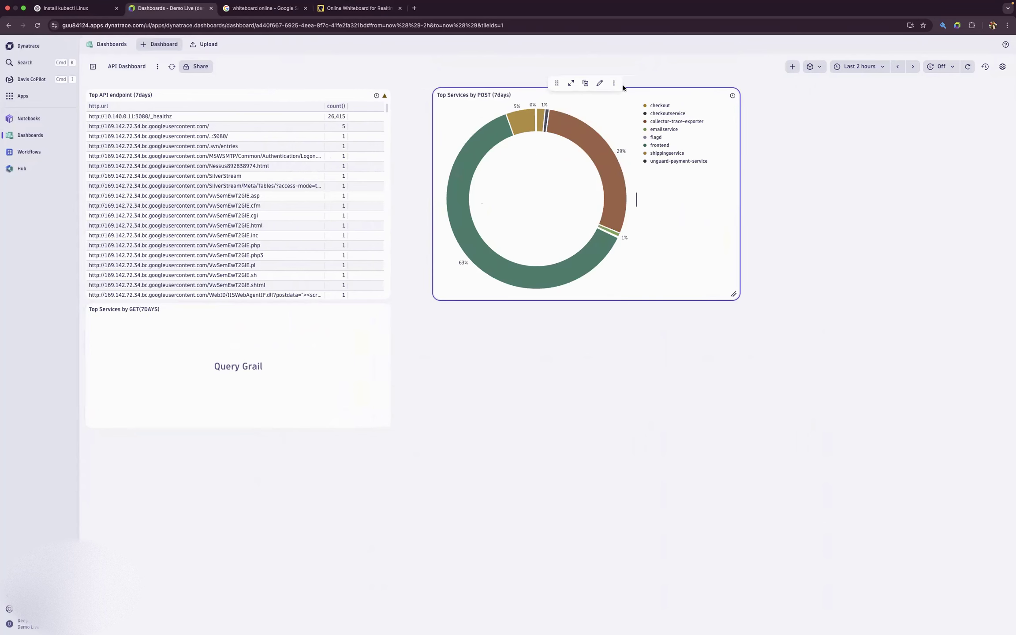
- Copy the whole DQL query from the Top Services by POST tile into the GET tile
click(600, 83)
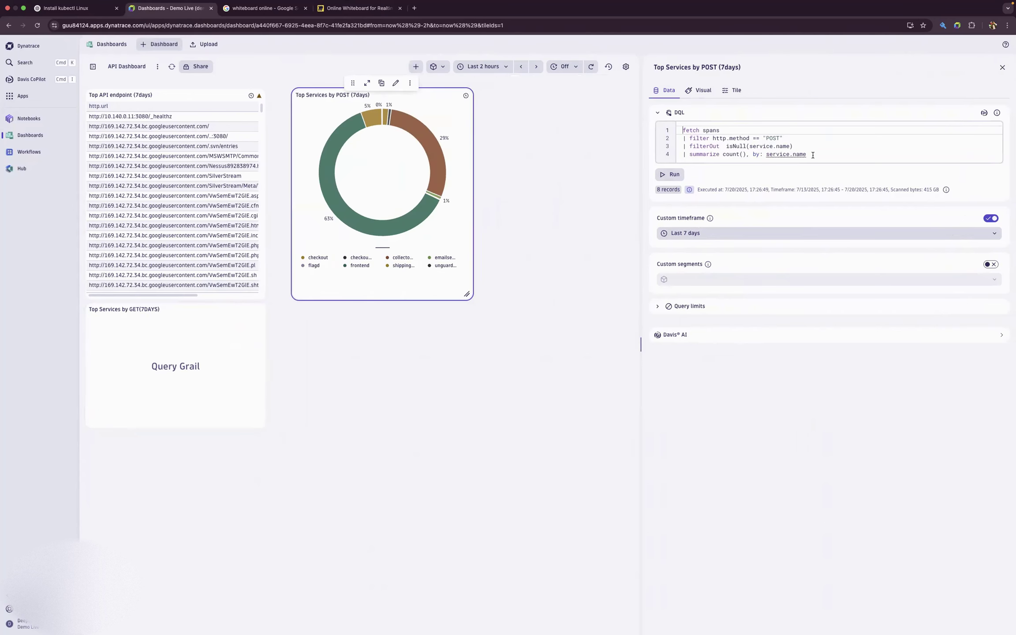
drag(813, 155, 682, 129)
key(super+c)
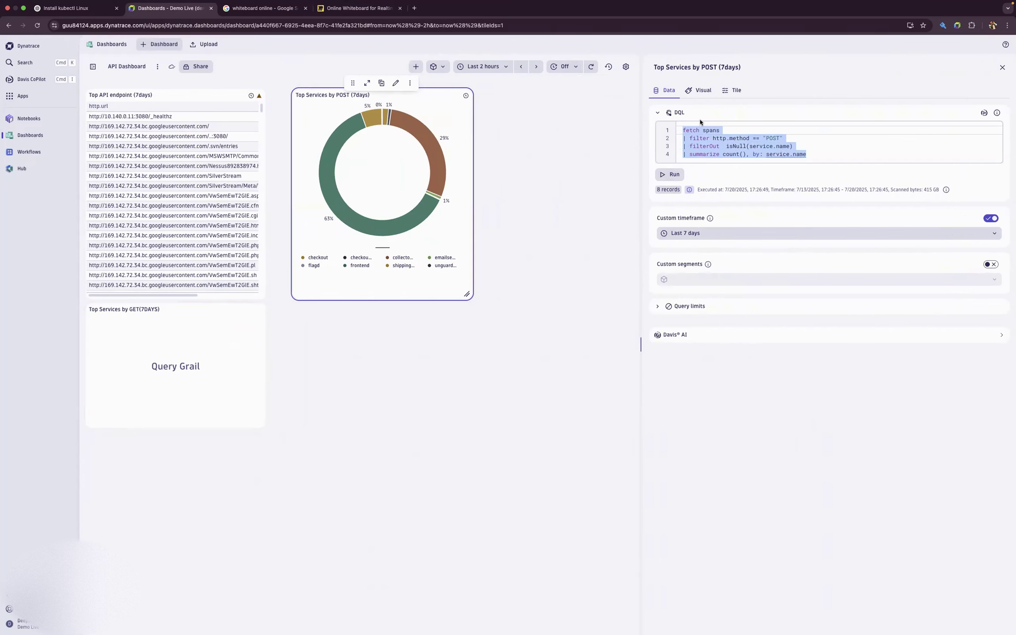
click(177, 356)
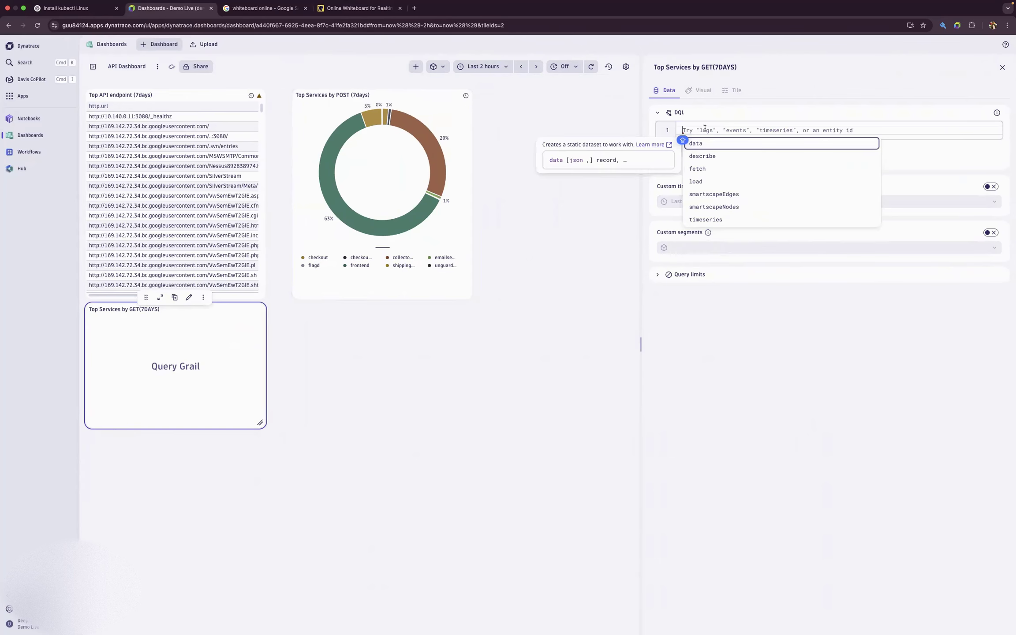
key(super+v)
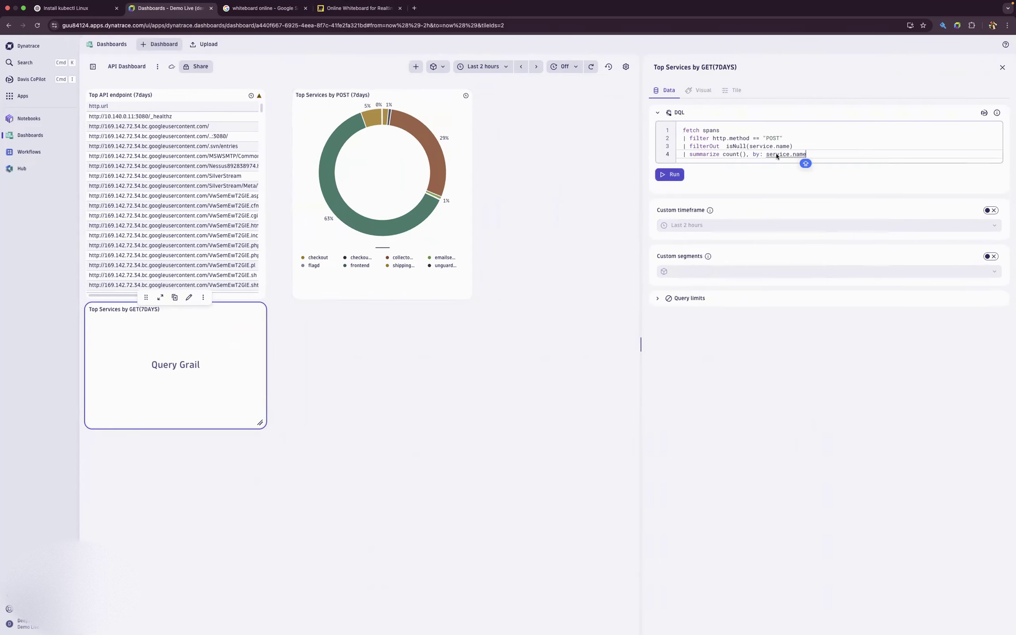
- Change the http.method filter value in the GET tile's query to "GET" and run the query
click(777, 140)
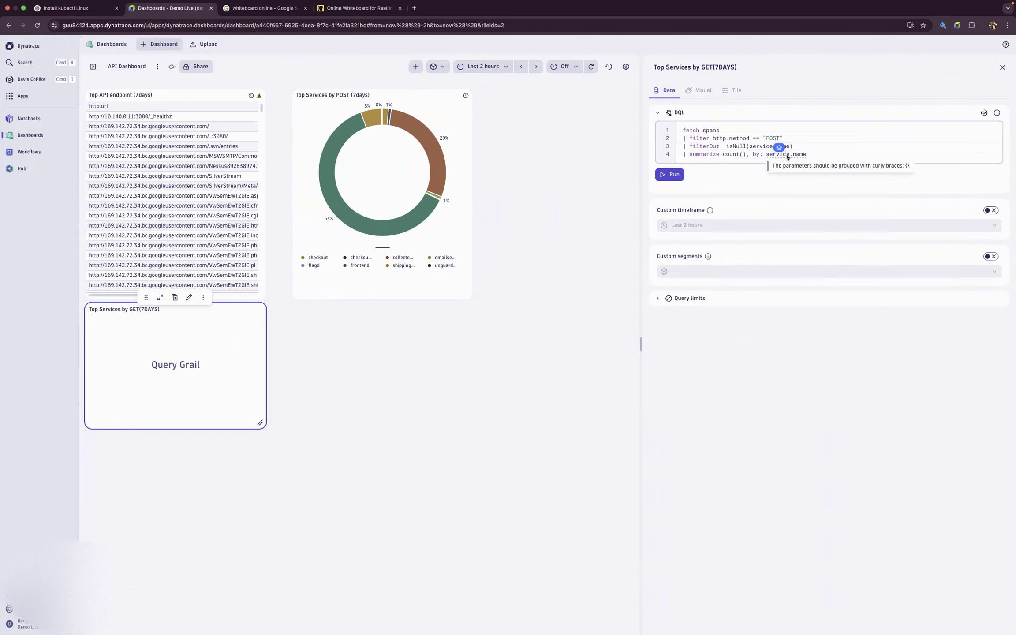
key(BackSpace)
key(BackSpace)
key(BackSpace)
key(BackSpace)
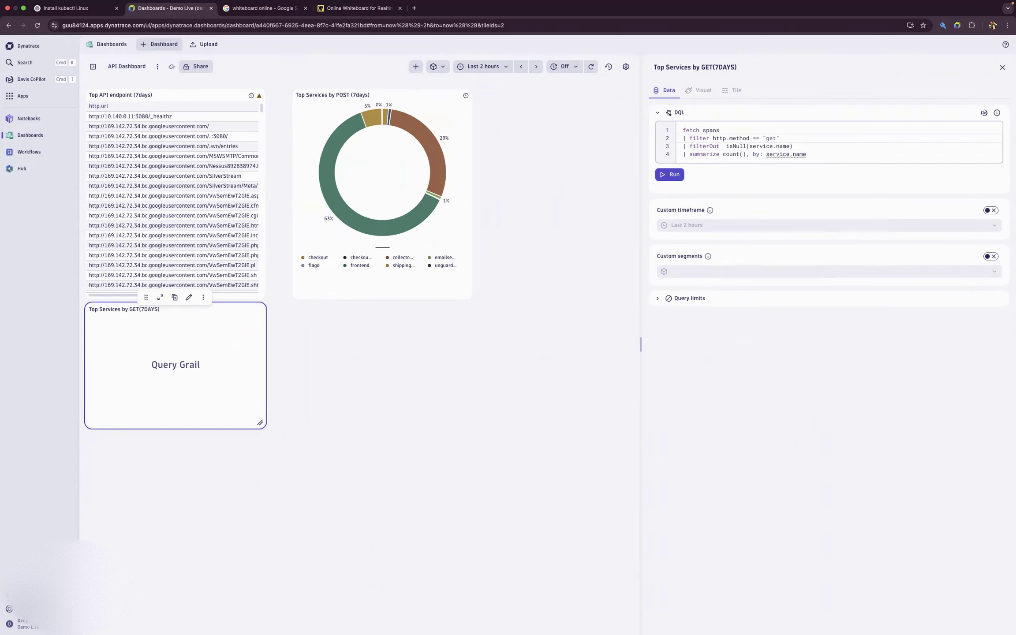
text(GET)
click(669, 174)
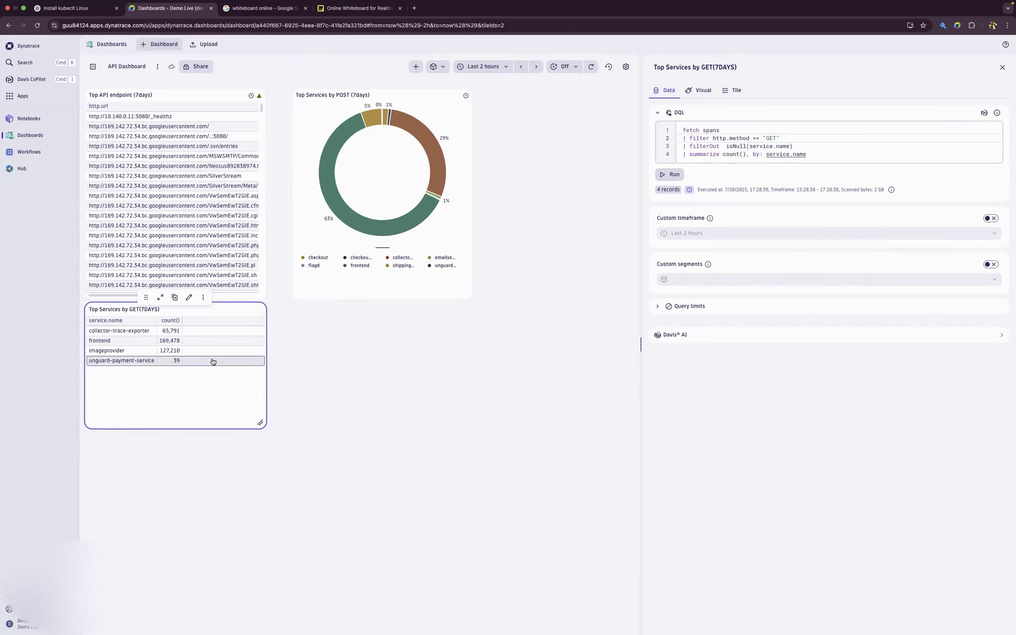
- Change the GET tile's visualization to Donut and rerun its query with a custom timeframe of Last 7 days
click(709, 89)
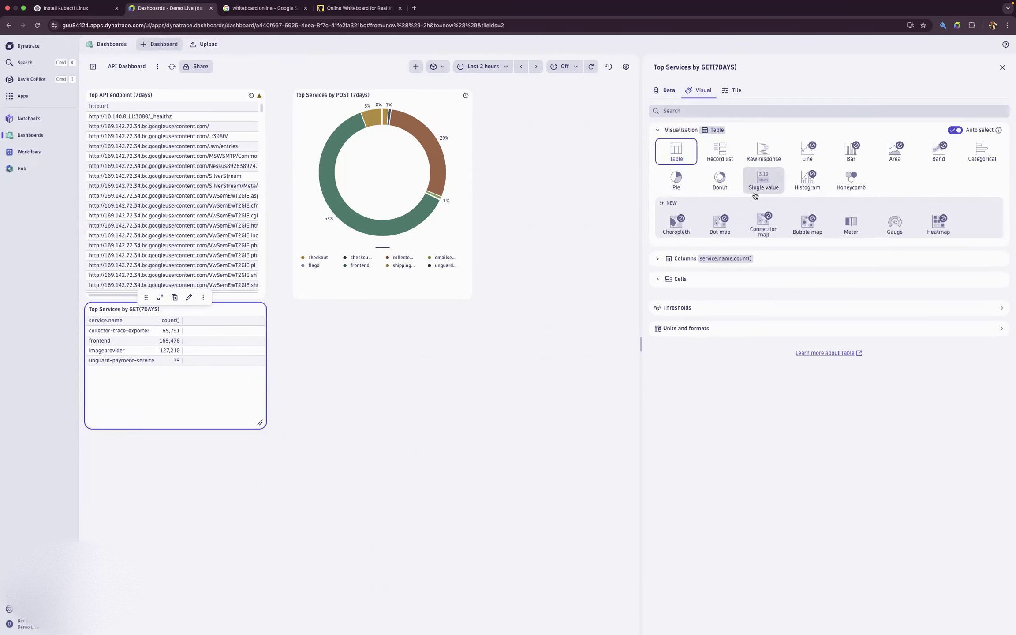
click(720, 179)
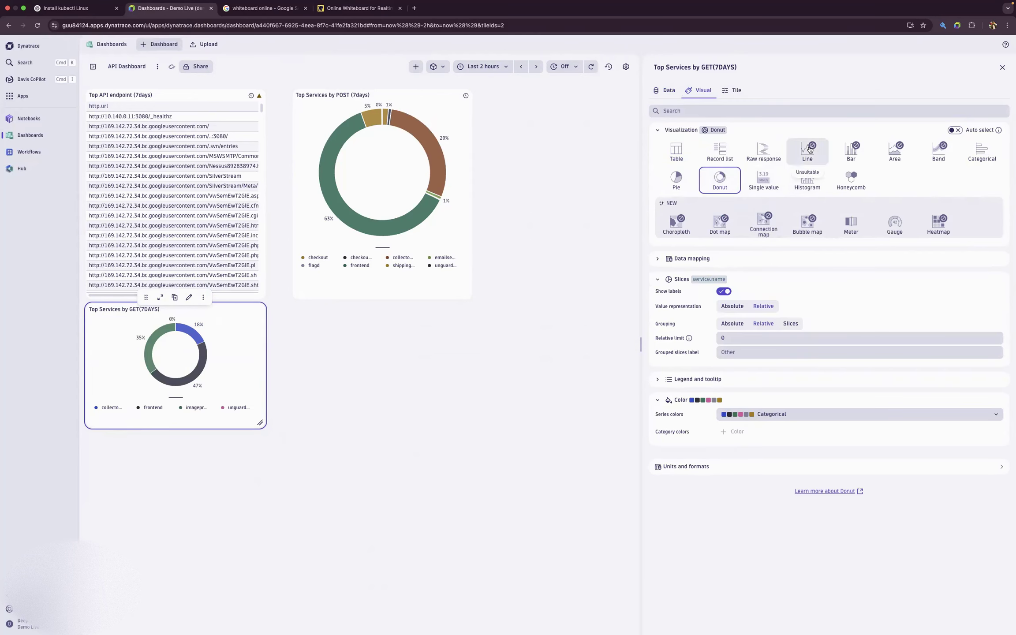
click(668, 90)
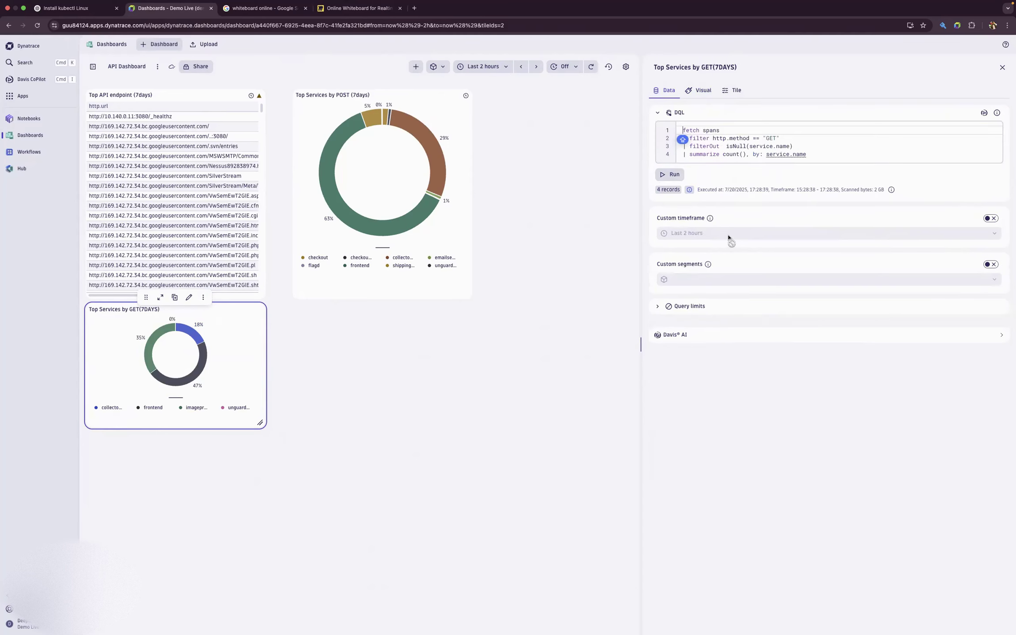
click(991, 218)
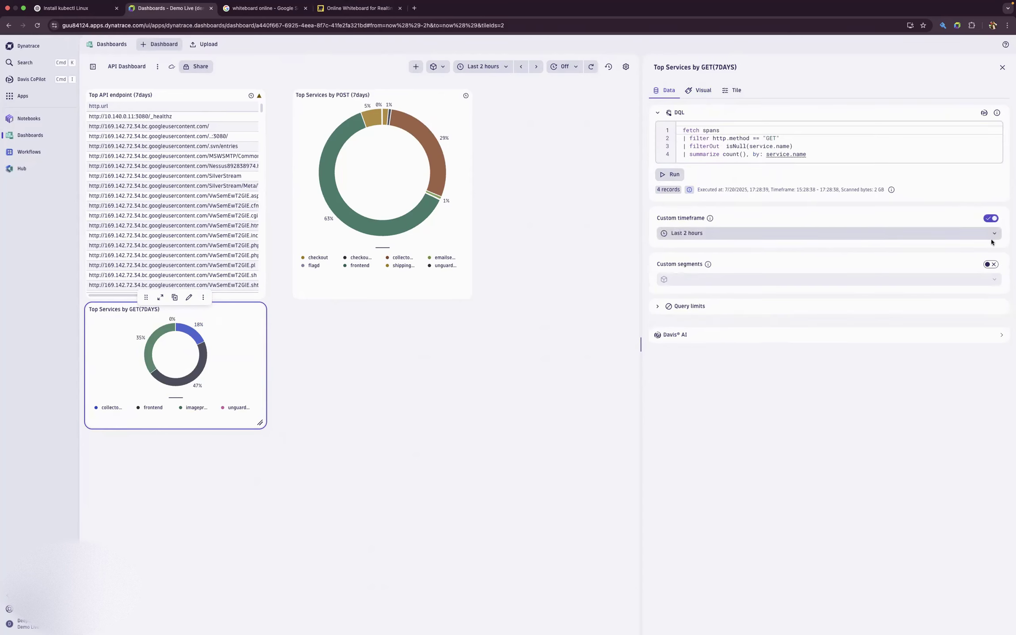
click(776, 233)
click(744, 353)
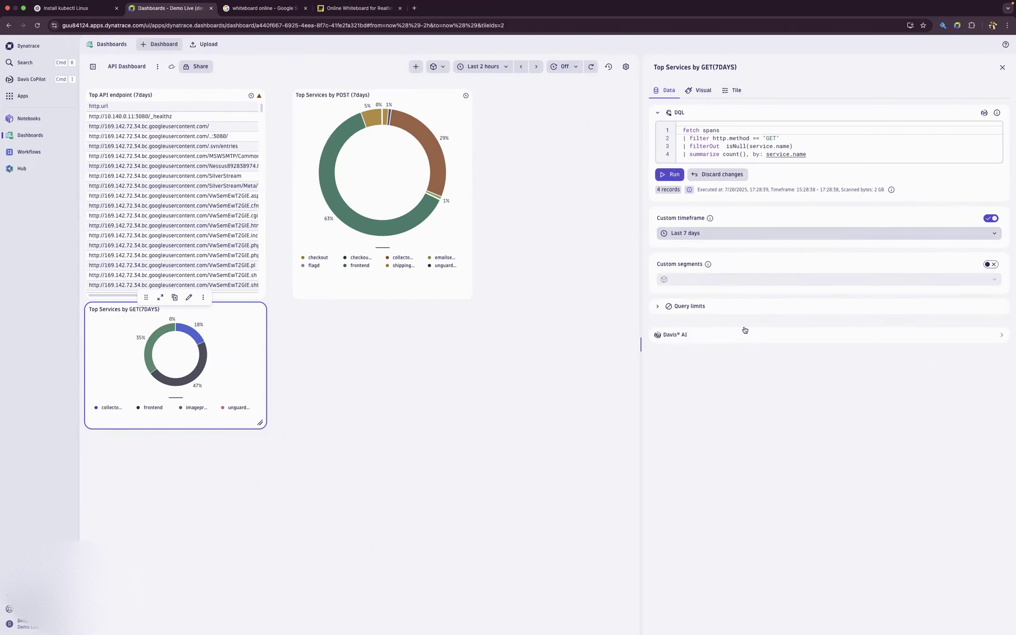
click(679, 178)
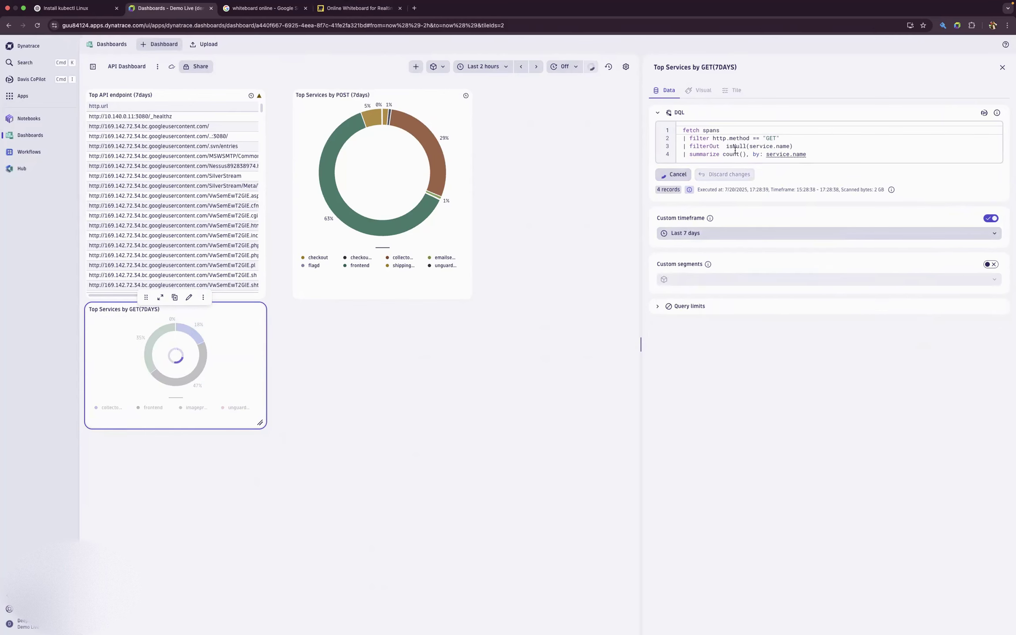
click(1004, 69)
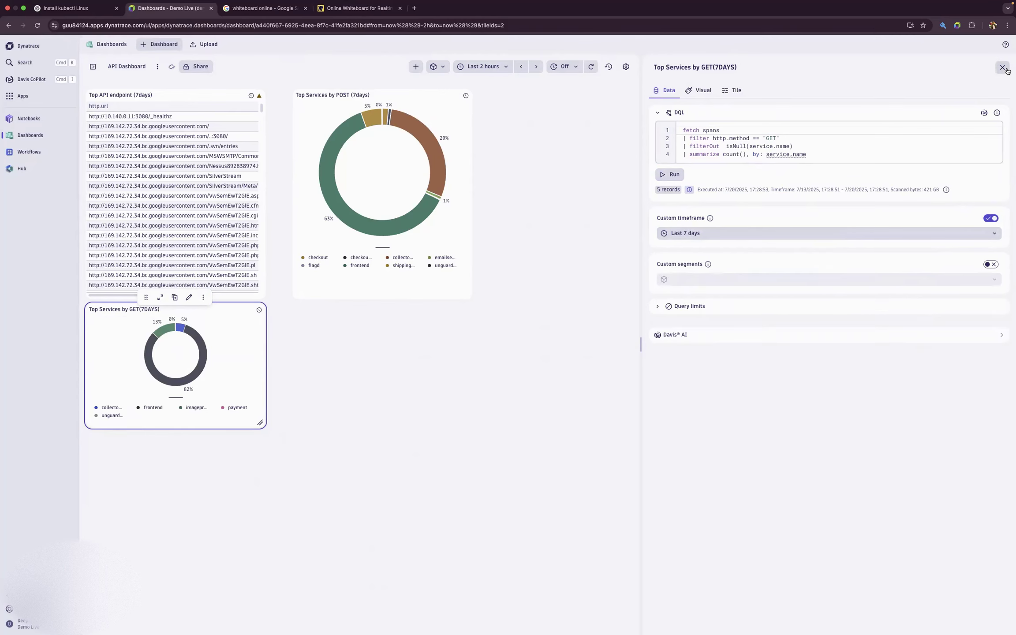
- Arrange the POST and GET donut tiles side by side in the endpoint table's row, resizing the GET tile to the same height
drag(386, 424, 347, 487)
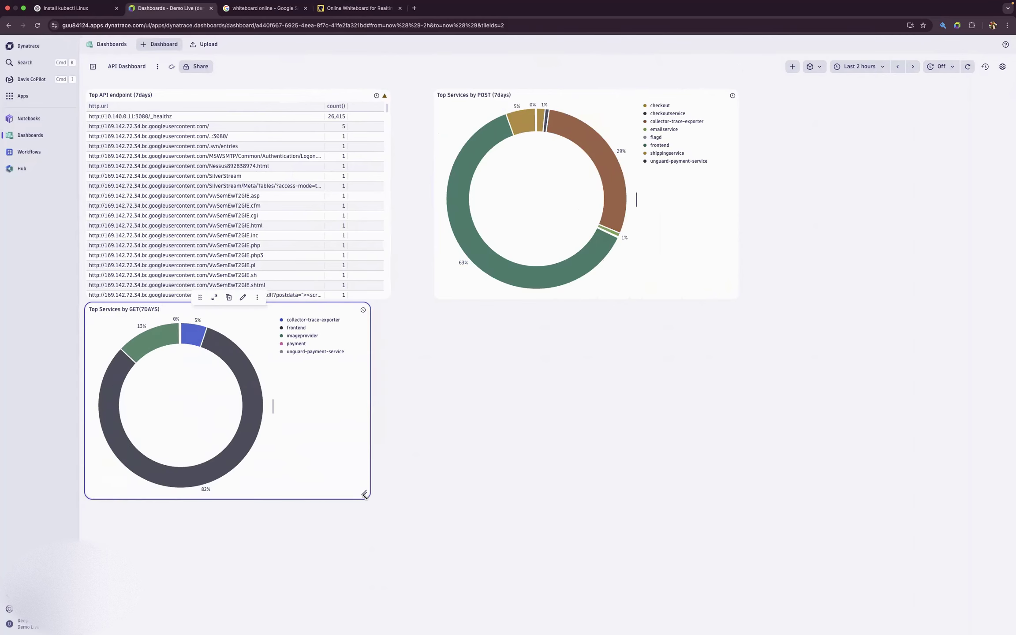
drag(189, 297, 840, 98)
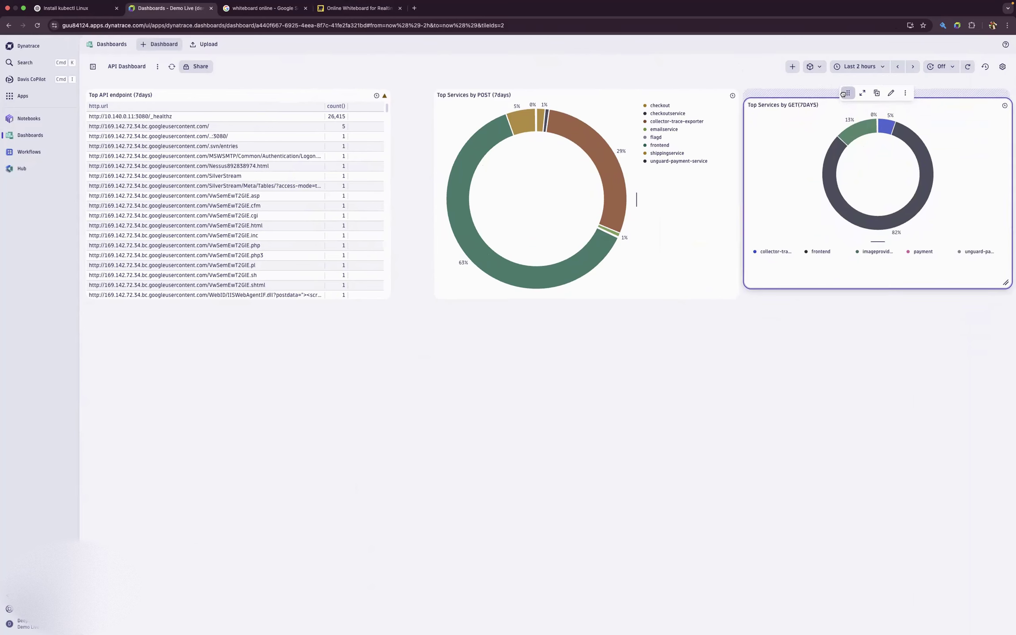
drag(737, 292, 720, 290)
drag(554, 79, 518, 83)
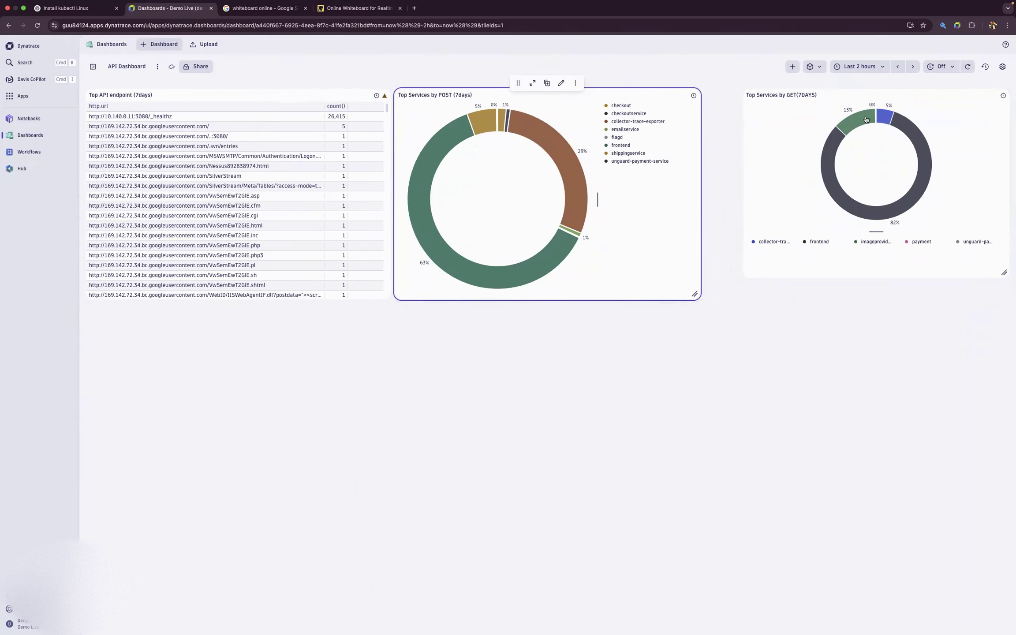
click(864, 171)
drag(836, 82, 806, 83)
drag(969, 268, 1006, 292)
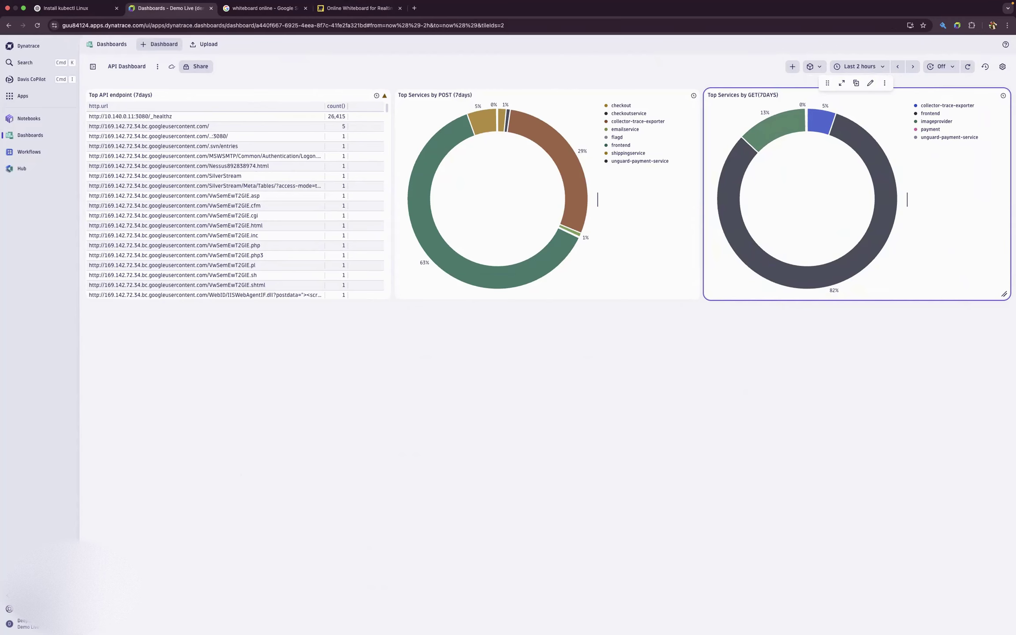
- Add a DQL tile to the dashboard and title it "Top HTTP Targets(7days)"
click(792, 67)
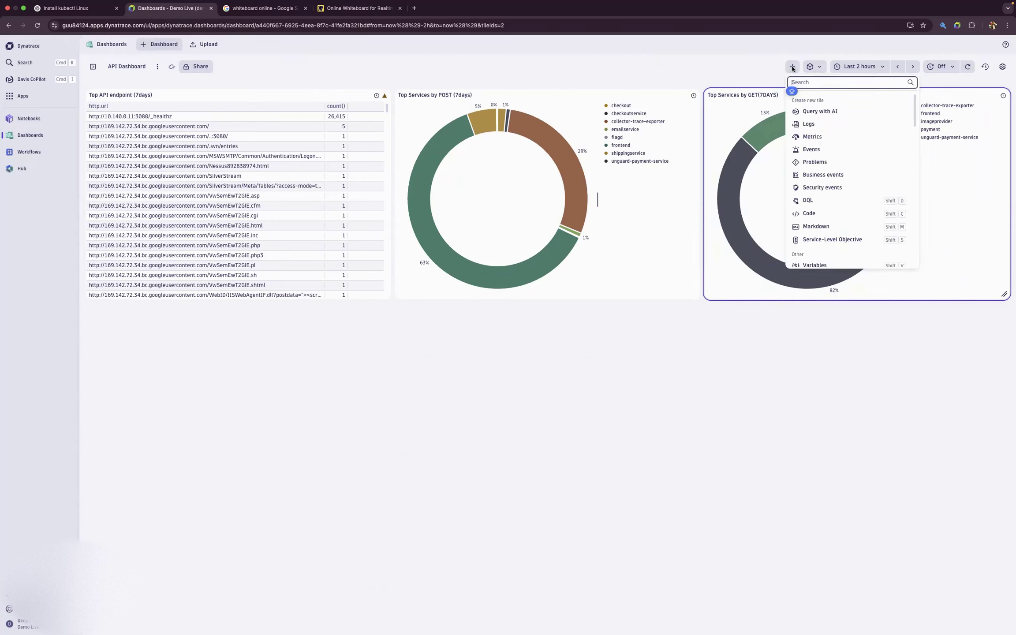
click(813, 201)
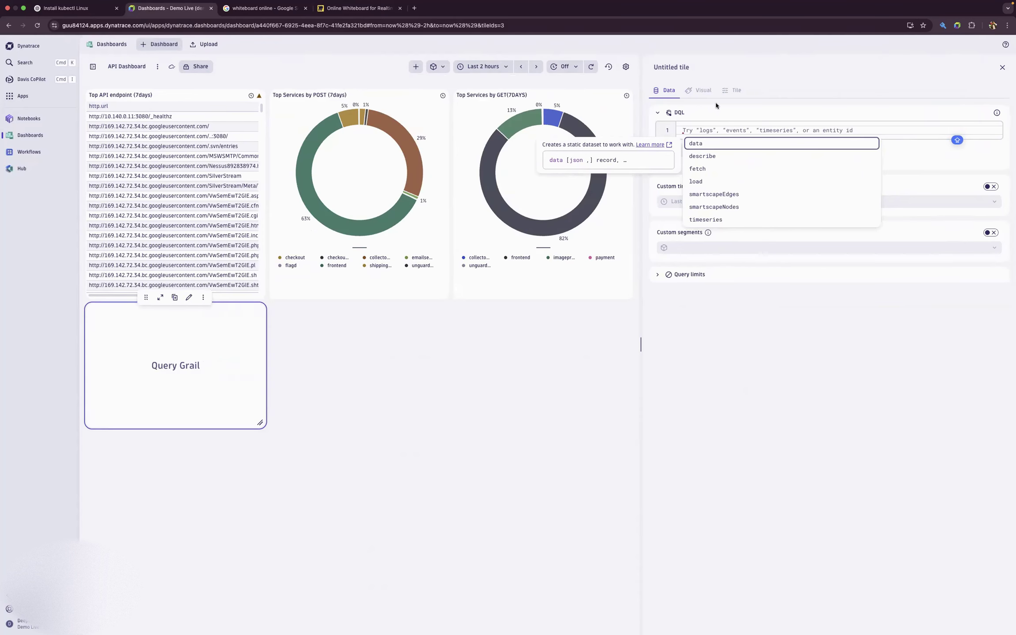
click(700, 66)
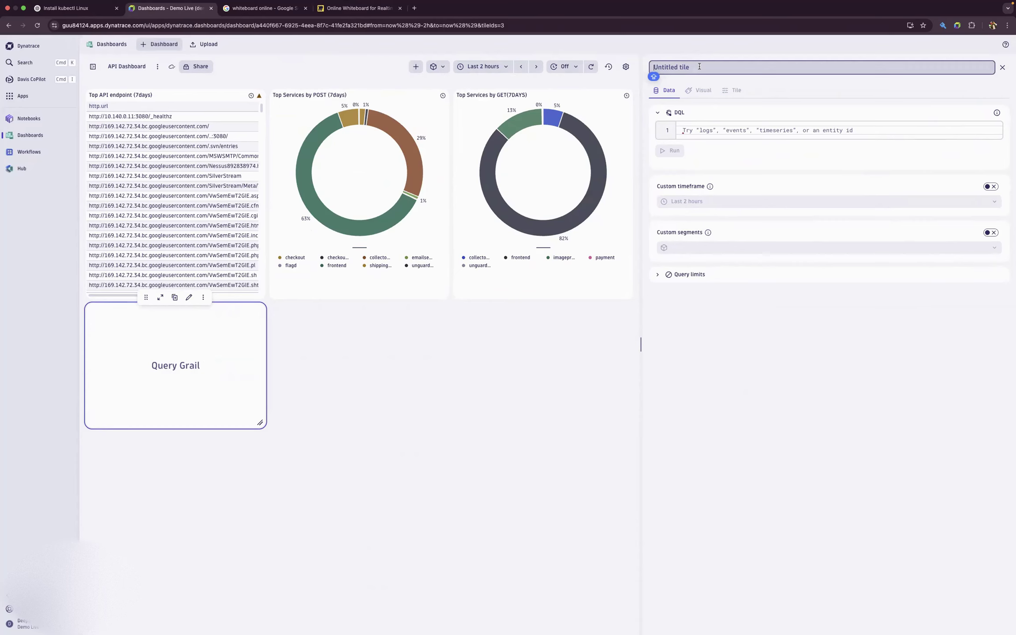
text(top)
key(BackSpace)
key(BackSpace)
text(Top HTTP tARGET)
key(Caps_Lock)
key(BackSpace)
key(BackSpace)
key(BackSpace)
key(BackSpace)
key(BackSpace)
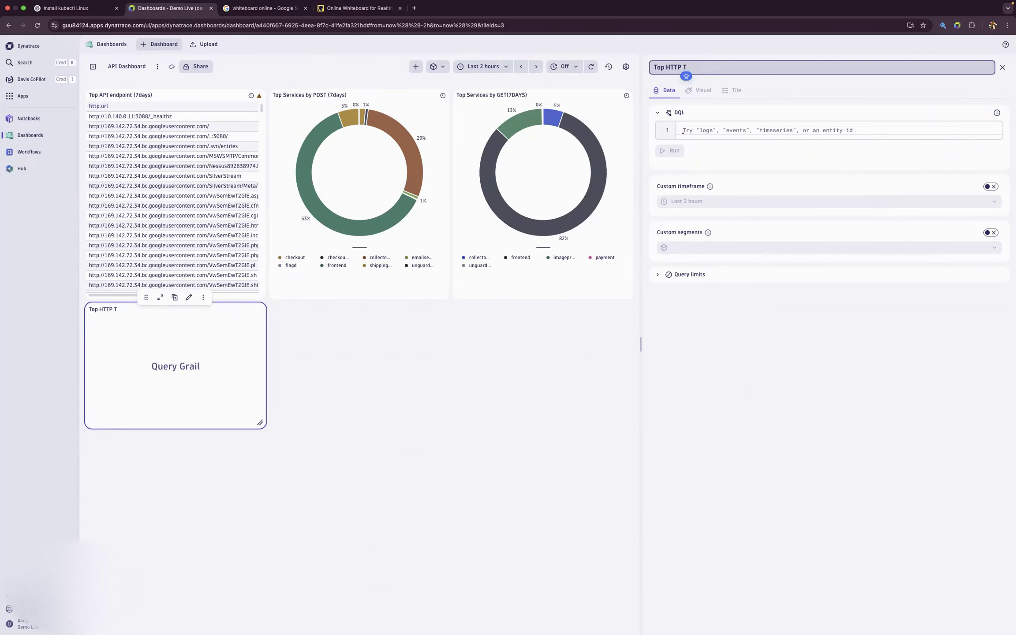
text(arget)
text(s())
text(7dy)
key(BackSpace)
text(ays)
- Begin the HTTP targets tile's DQL query with "fetch spans"
click(710, 126)
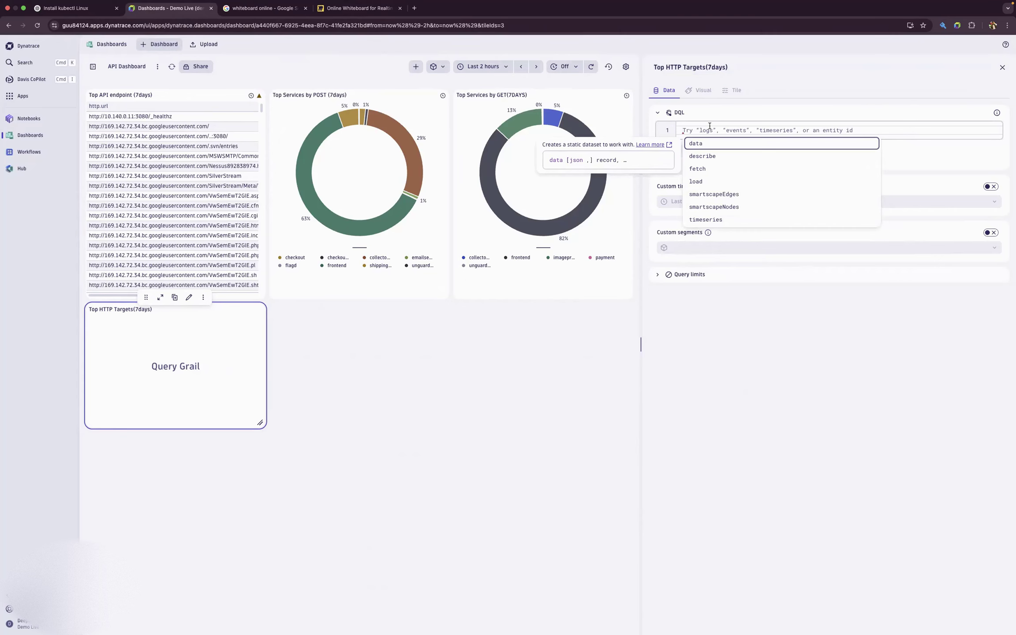
text(fecth)
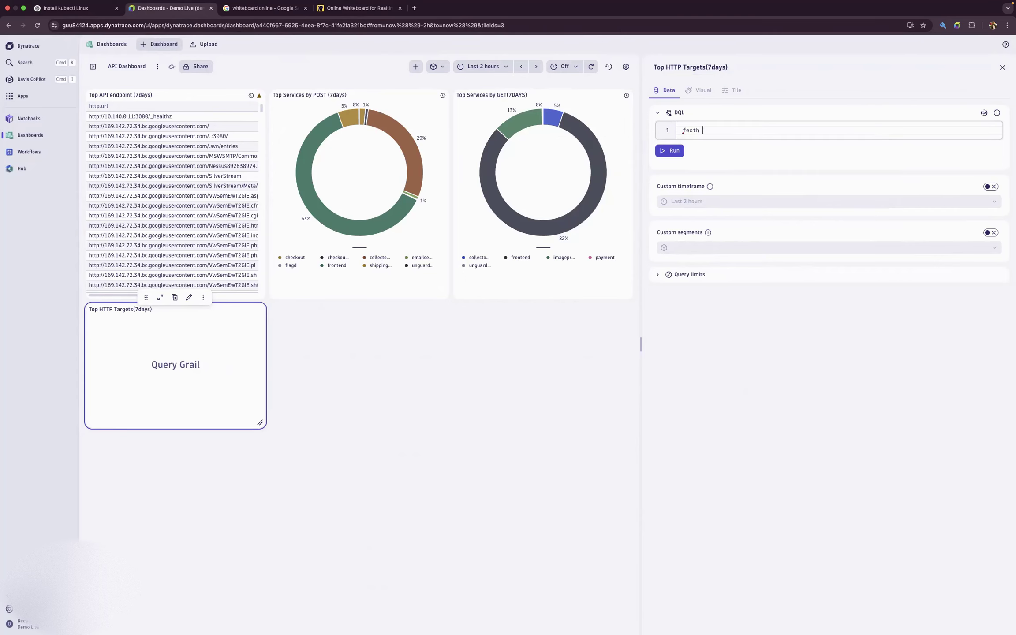
key(BackSpace)
key(BackSpace)
text(tch )
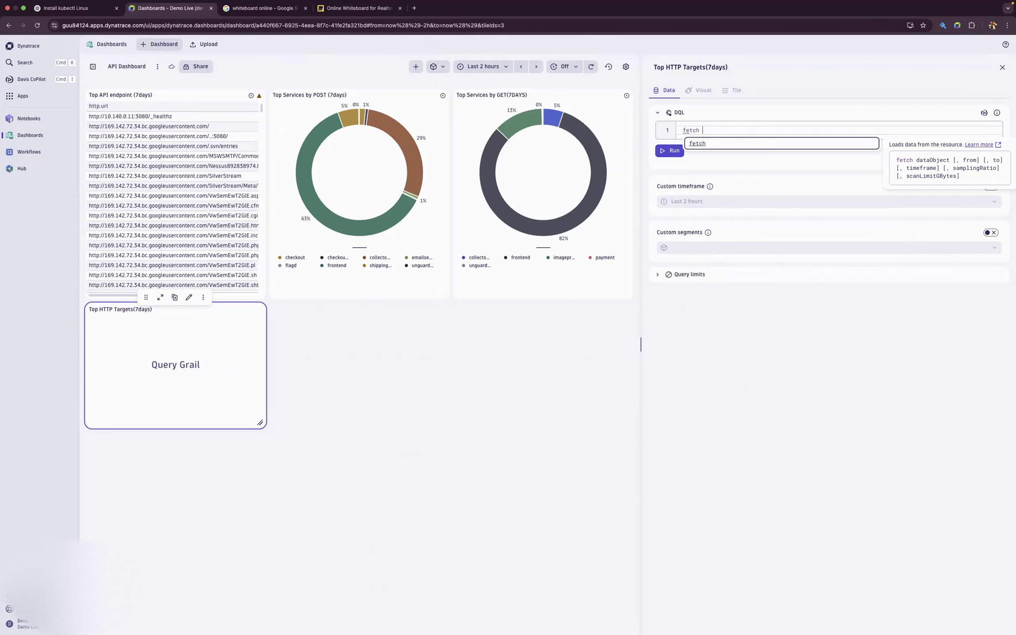
text(spans)
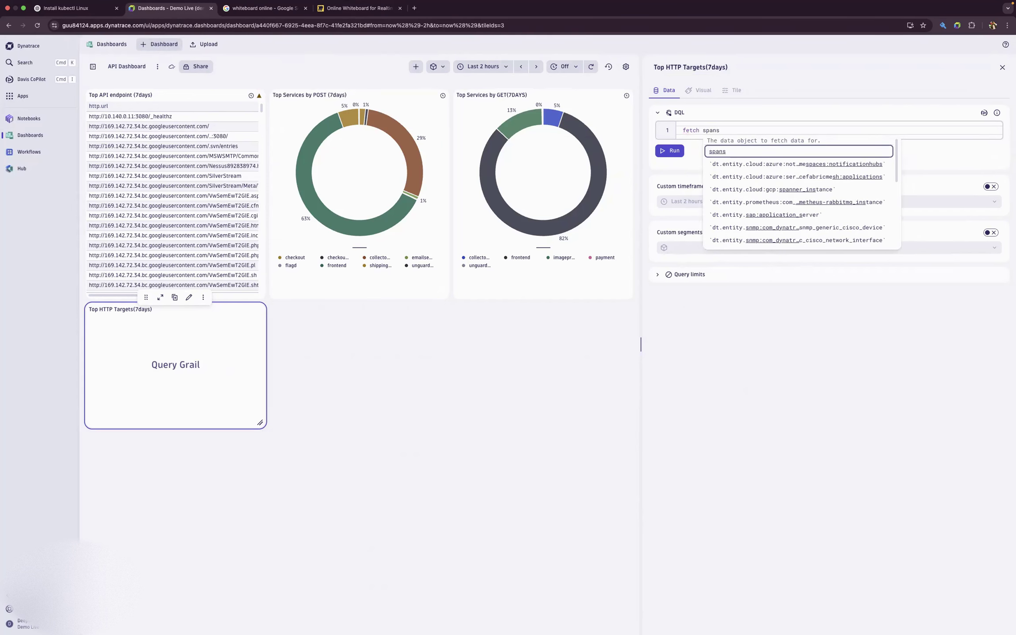
click(747, 150)
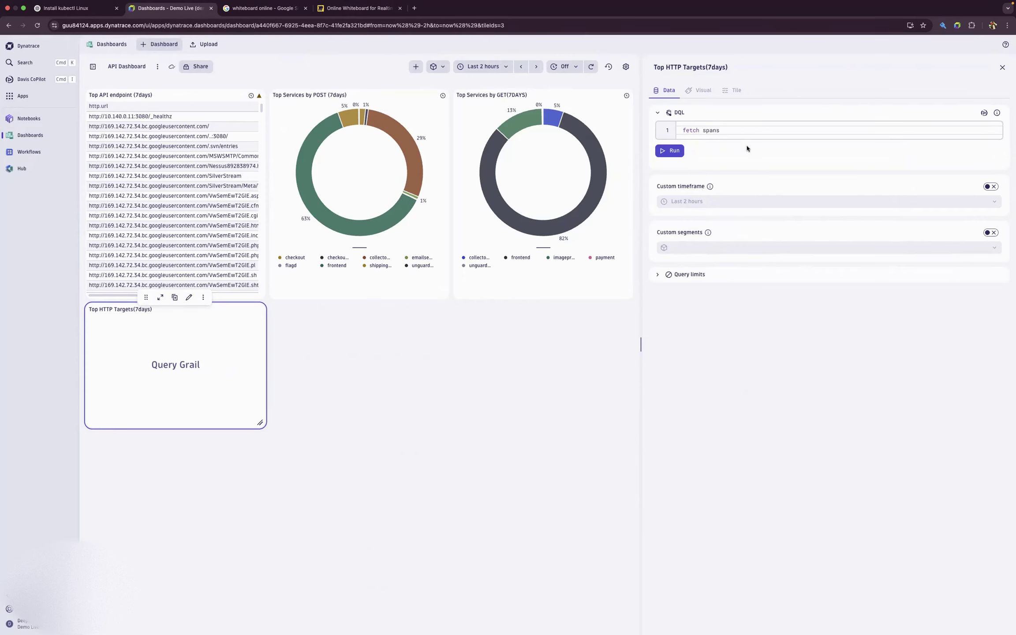
- Add a second query line "| filterOut isNull(http.url)" with no comparison operator after it
key(Return)
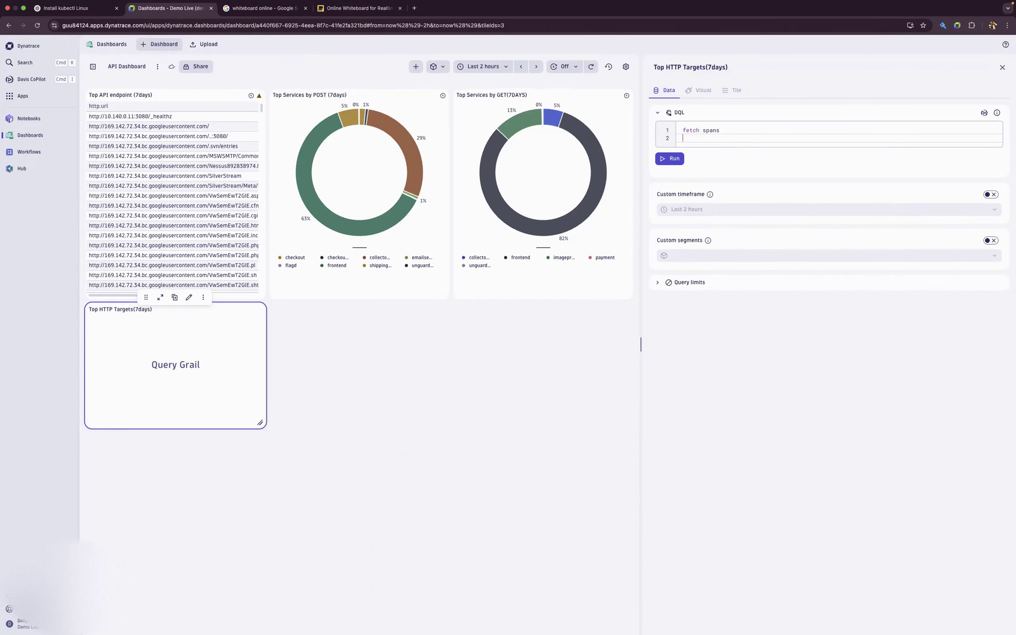
text(| fil)
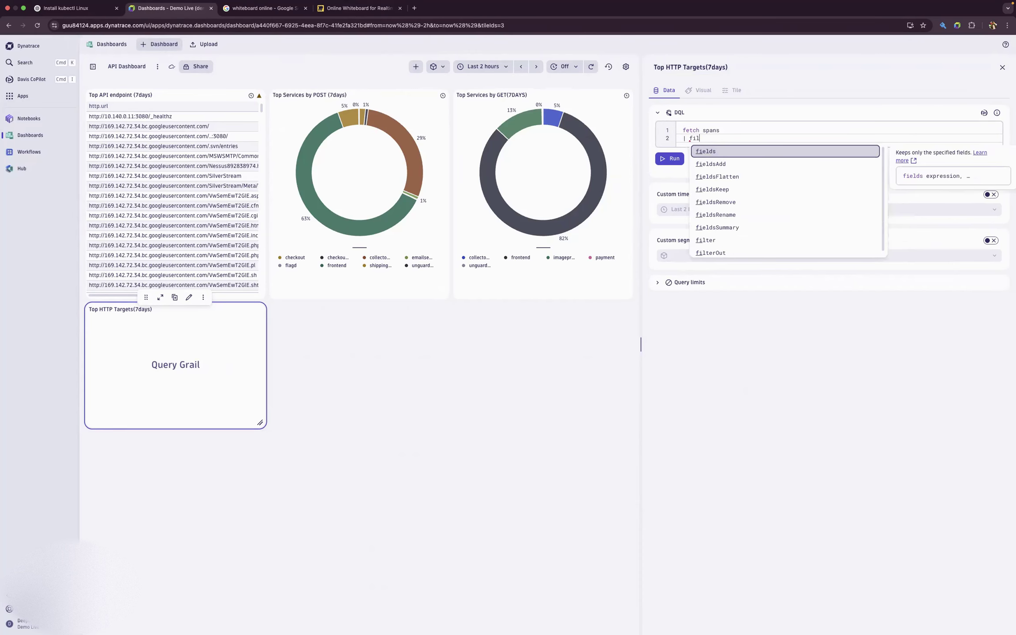
click(743, 164)
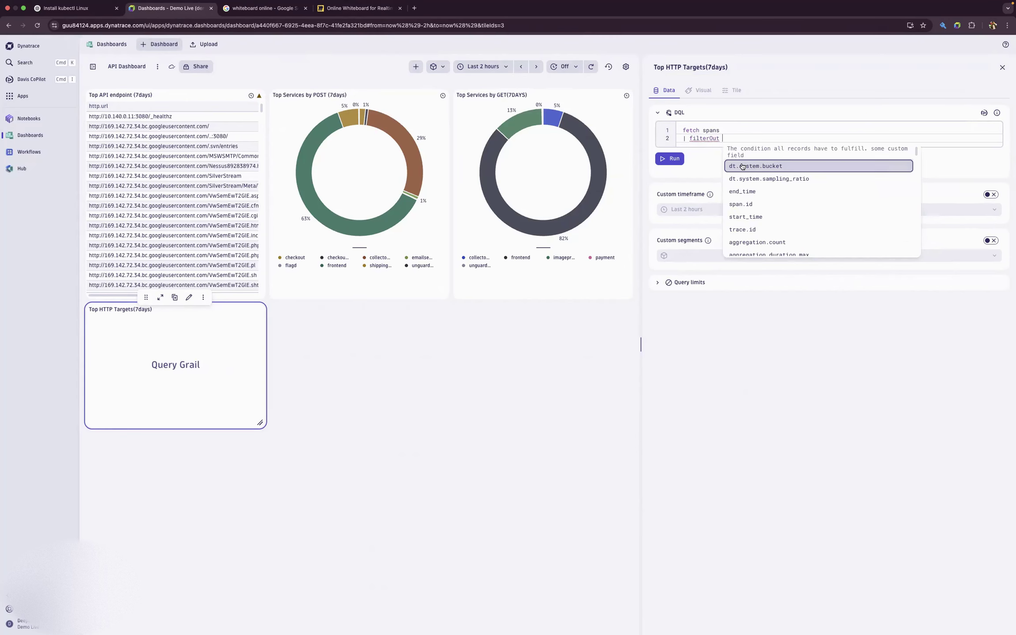
text(is)
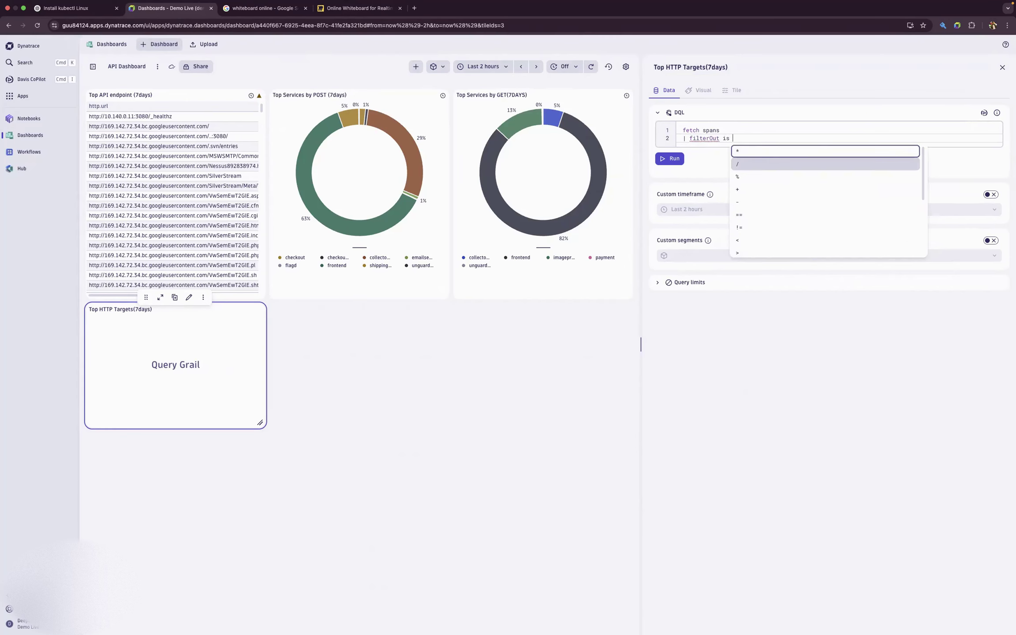
key(BackSpace)
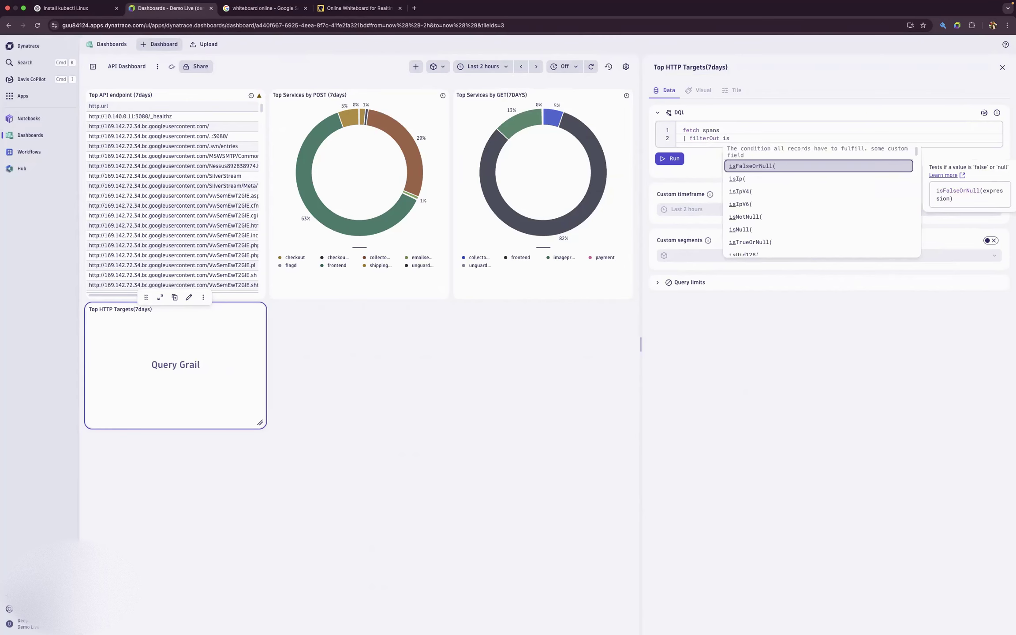
click(741, 230)
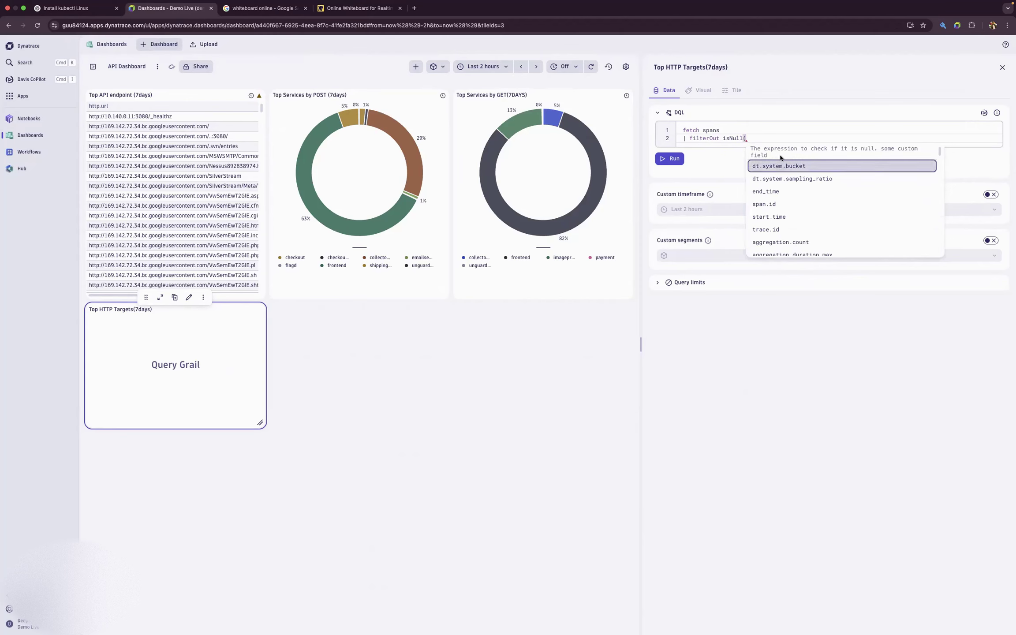
text(http.)
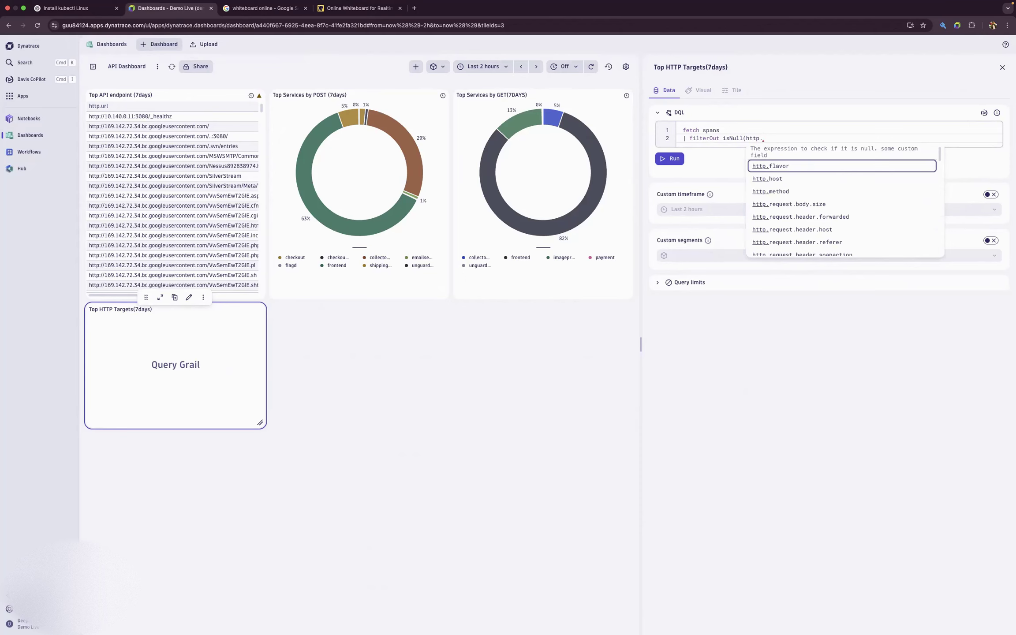
text(url)
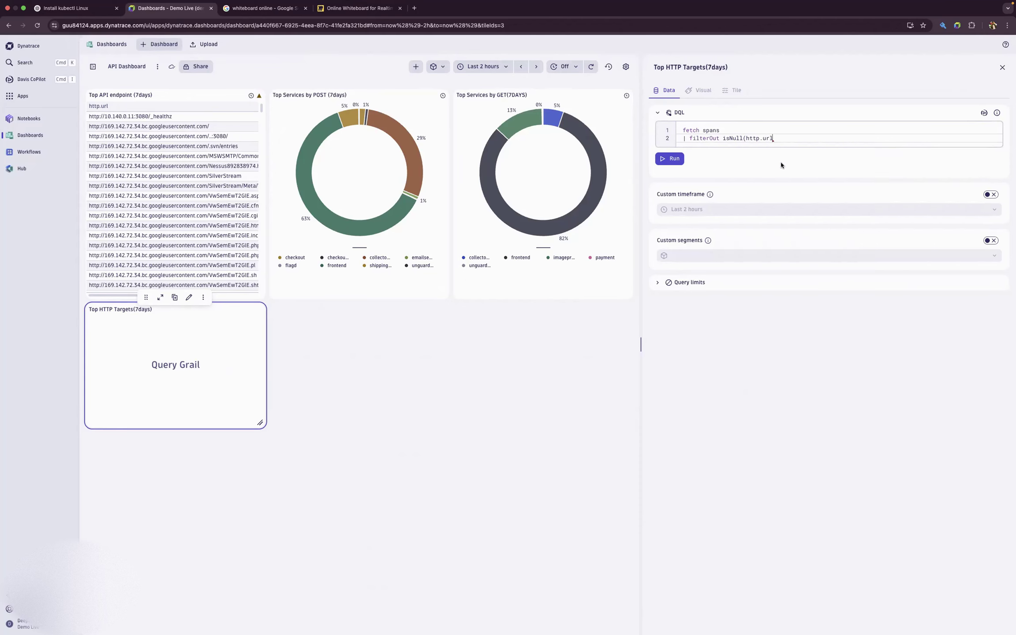
click(781, 166)
text())
key(Return)
key(BackSpace)
key(BackSpace)
key(BackSpace)
key(BackSpace)
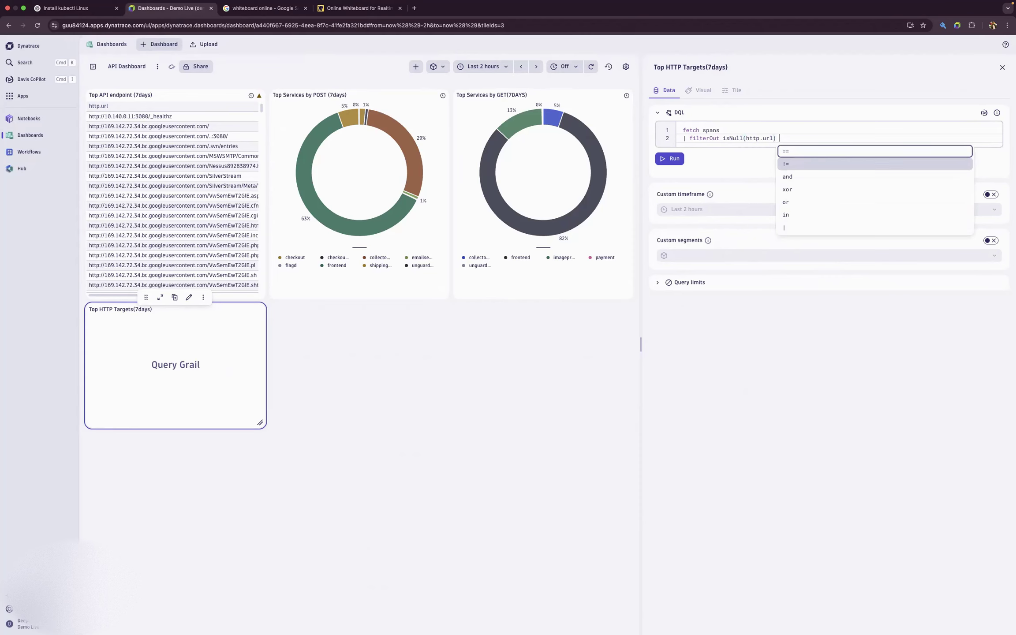
key(Return)
key(BackSpace)
key(BackSpace)
key(BackSpace)
- Extend the filter line of the query with "| summarize count()"
text(| sum)
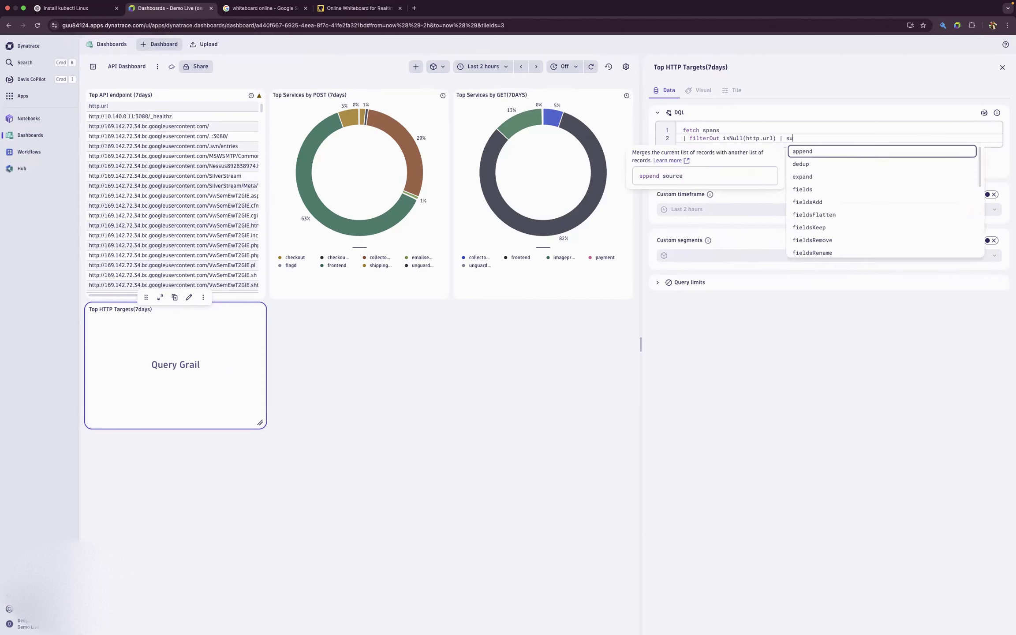
click(819, 154)
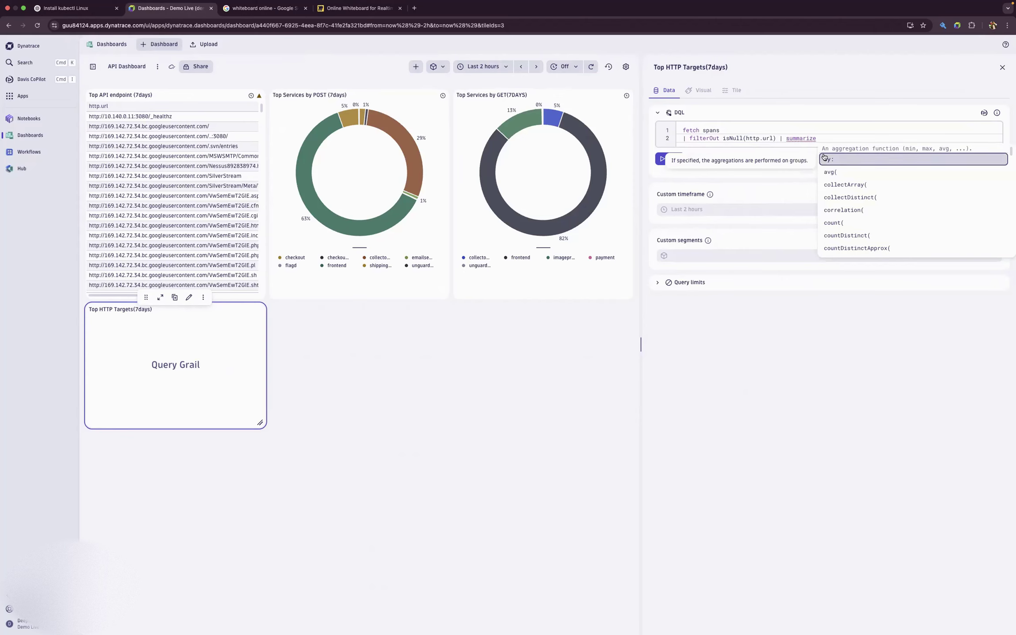
click(826, 159)
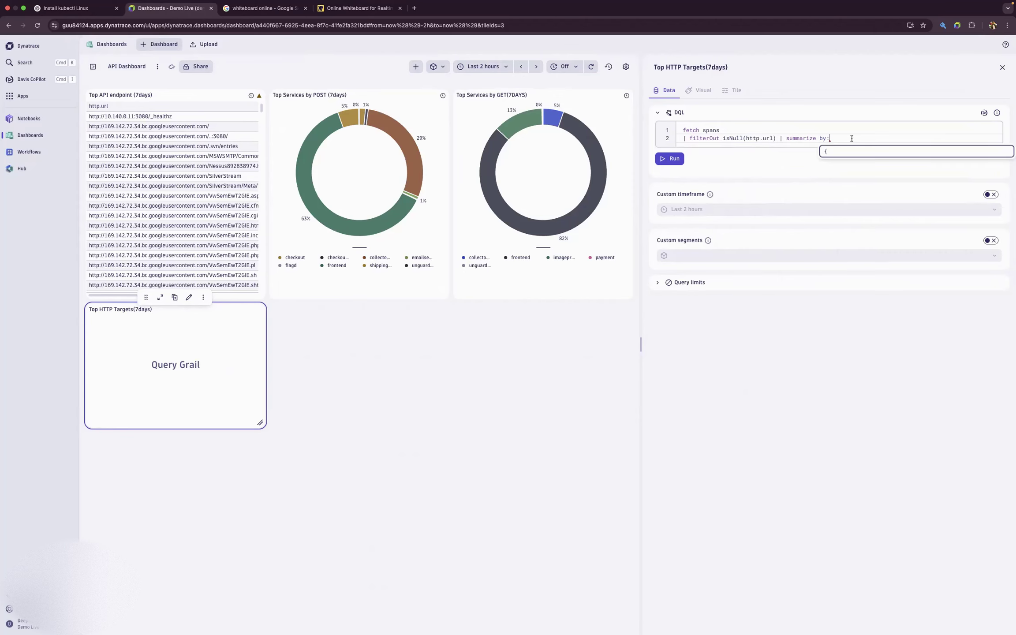
key(BackSpace)
key(BackSpace)
key(BackSpace)
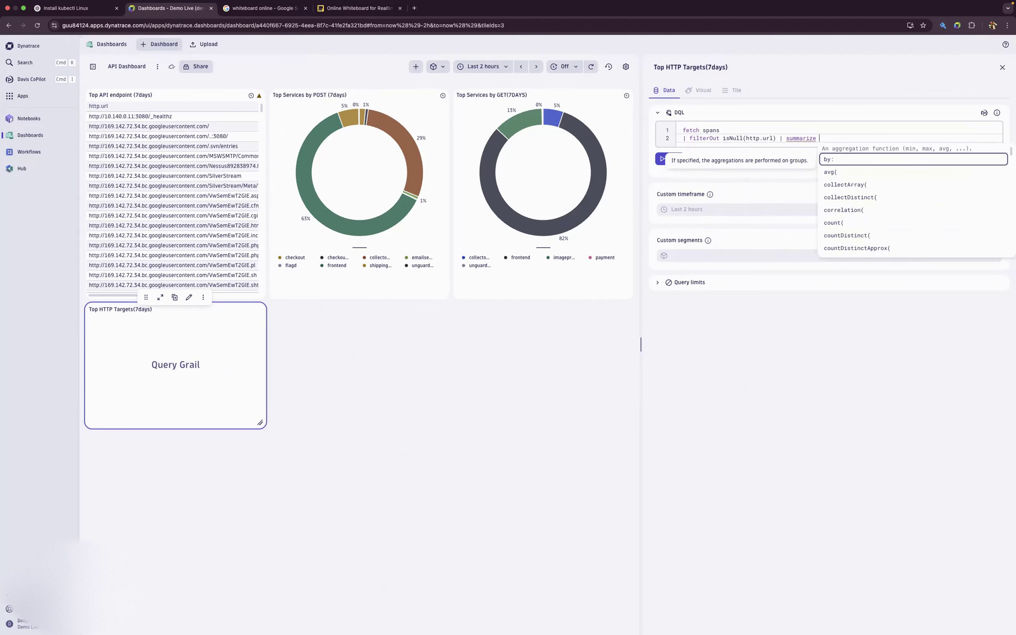
click(862, 222)
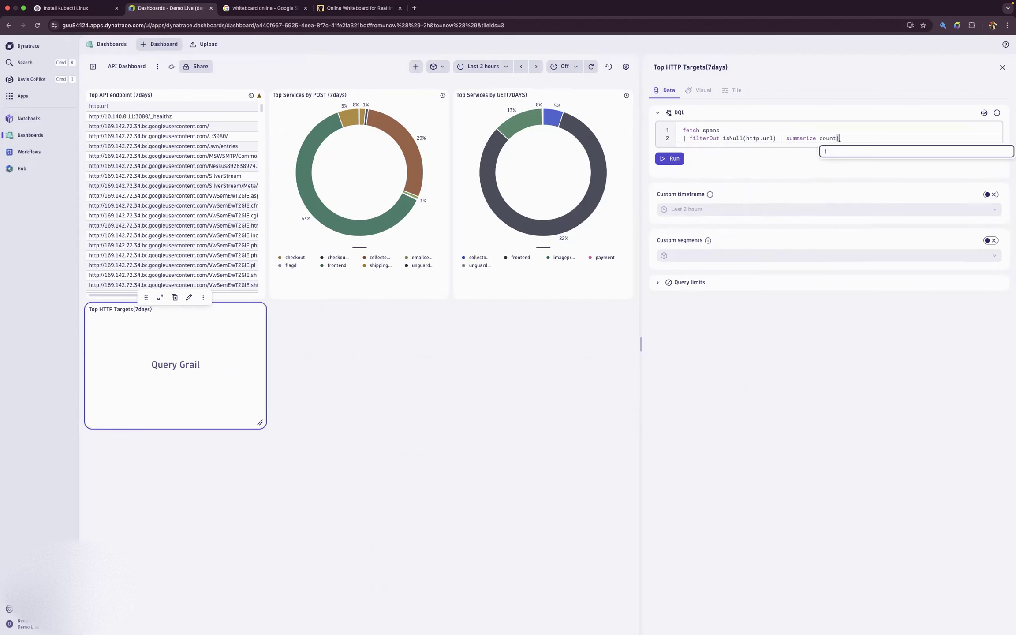
text();)
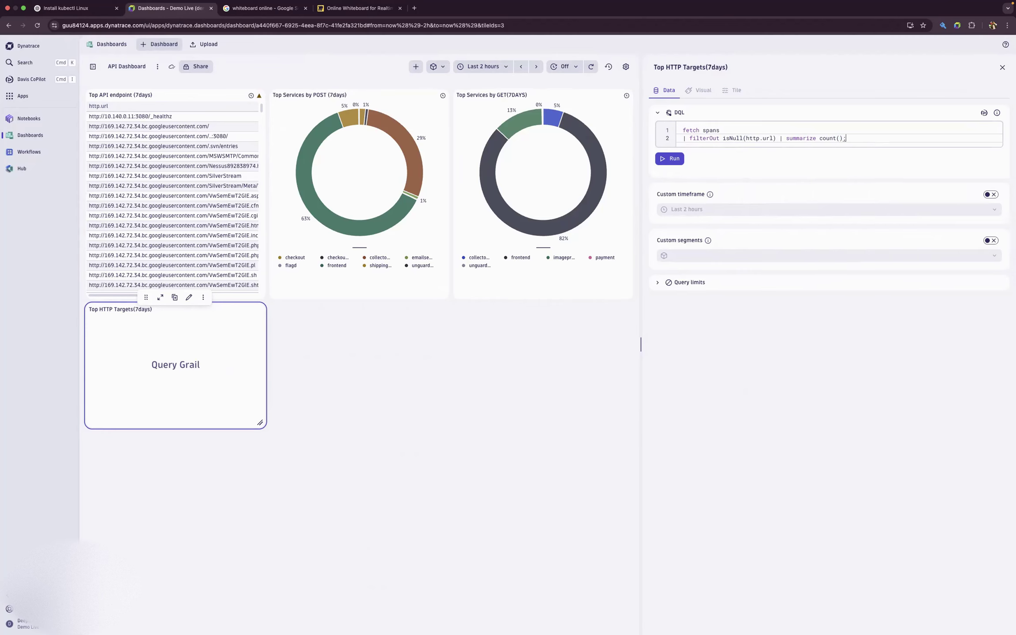
text( by)
- Group the count by http.target, with a comma before "by: http.target", and run the query
key(BackSpace)
text(: http.target)
click(847, 140)
key(BackSpace)
text(,)
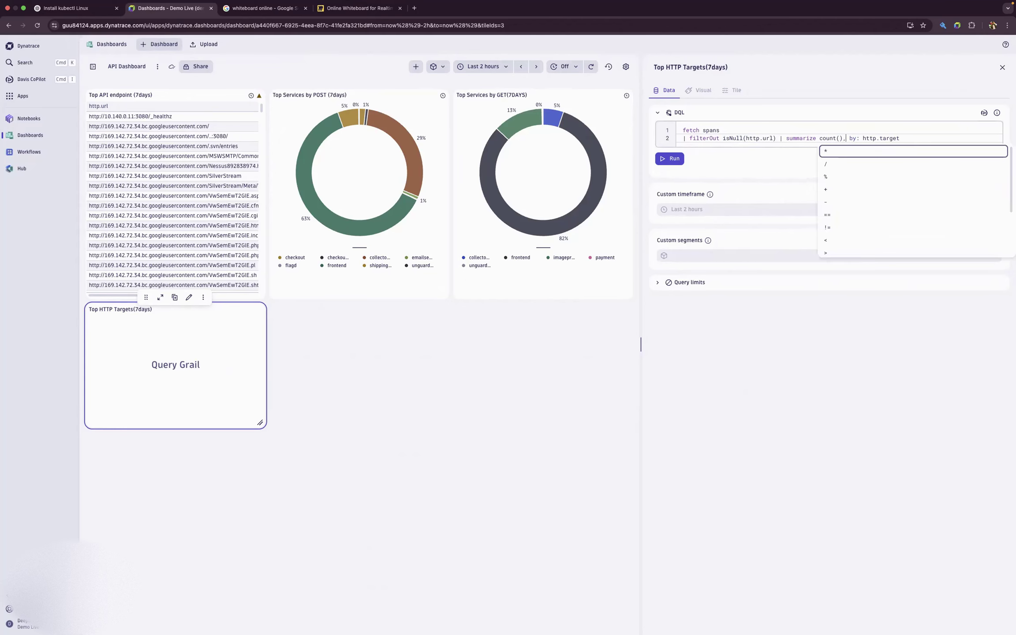
key(Escape)
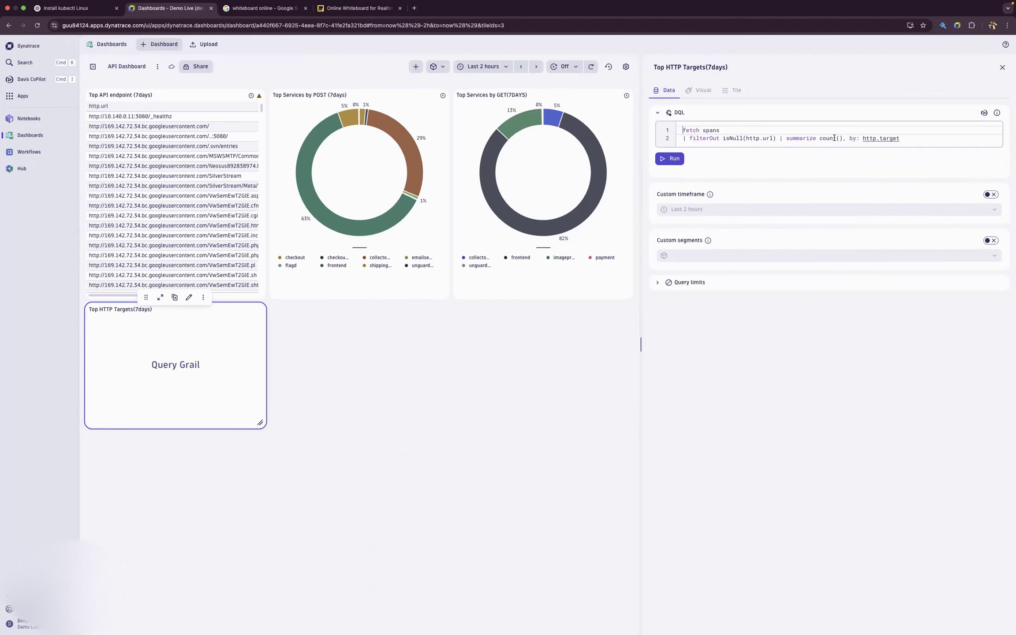
click(682, 160)
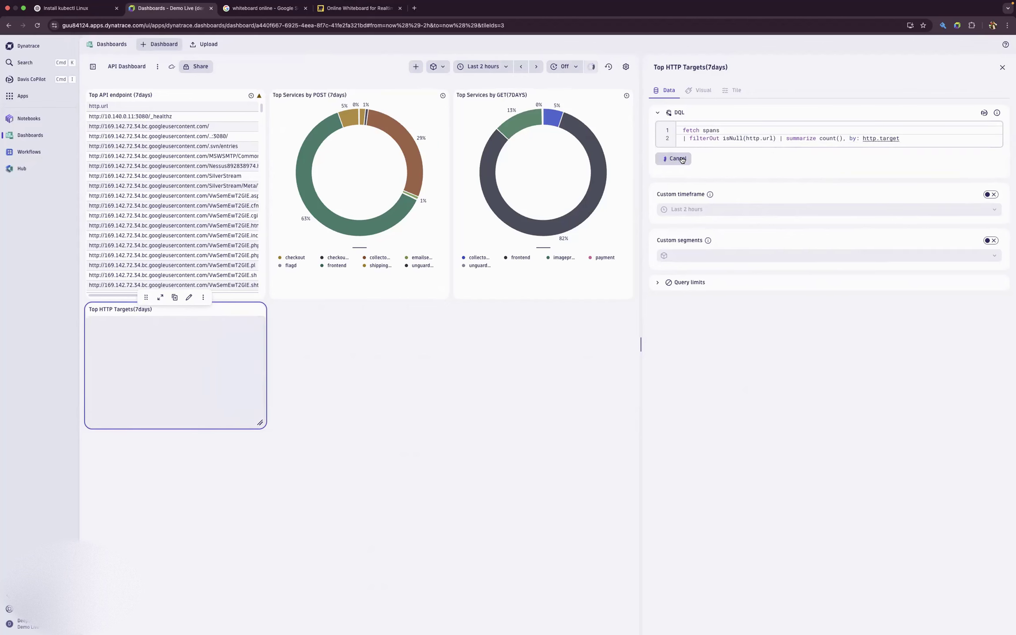
- Enlarge the Top HTTP Targets tile in width and height and enable its custom timeframe
drag(260, 422, 374, 487)
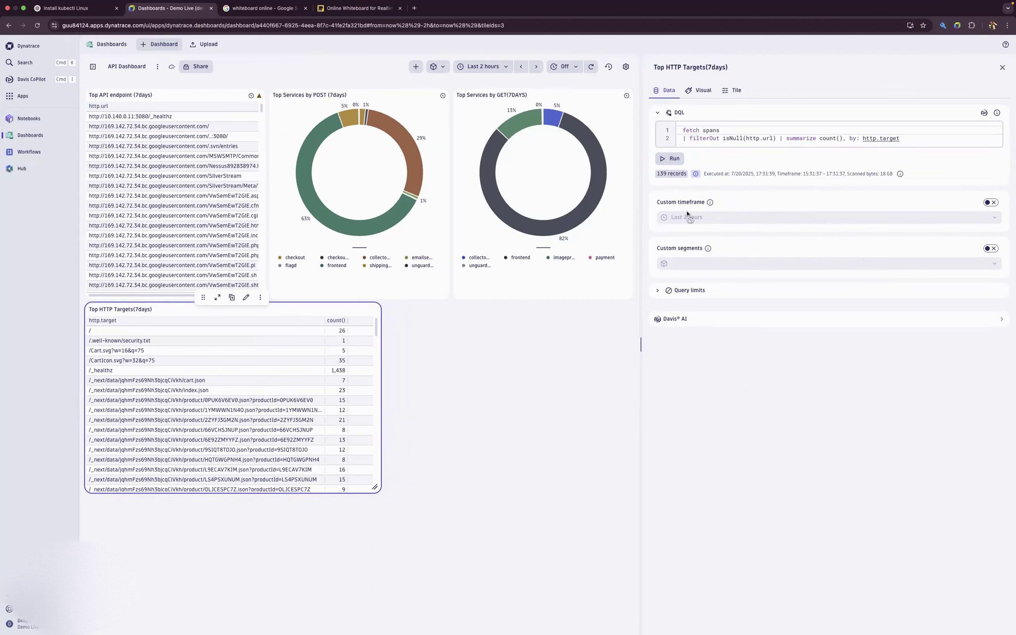
click(991, 202)
- Try the Donut visualization on the Top HTTP Targets tile and switch it back to Table
click(698, 90)
click(716, 180)
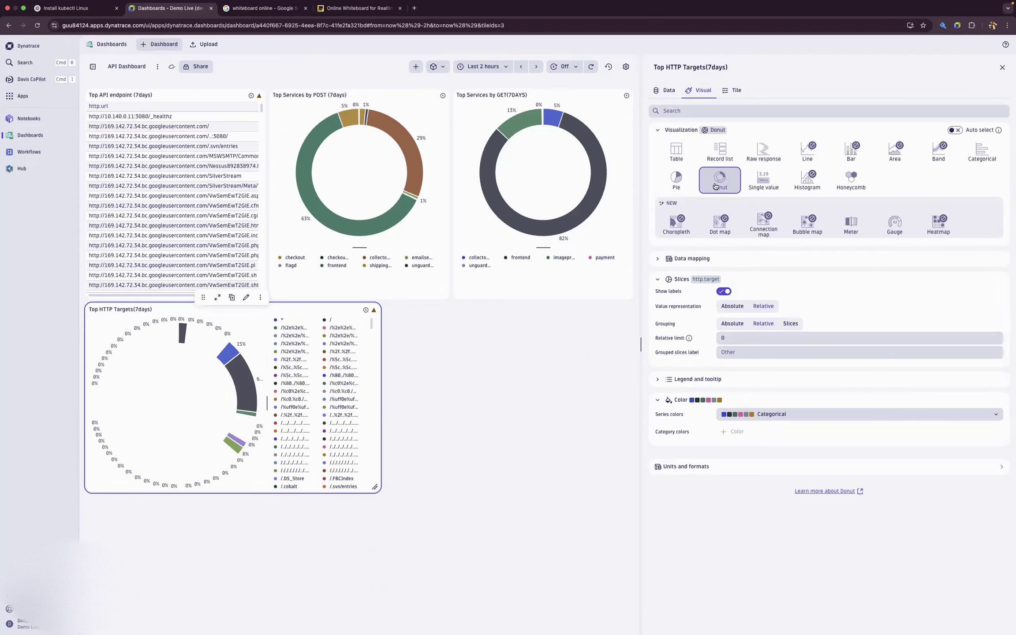
click(678, 155)
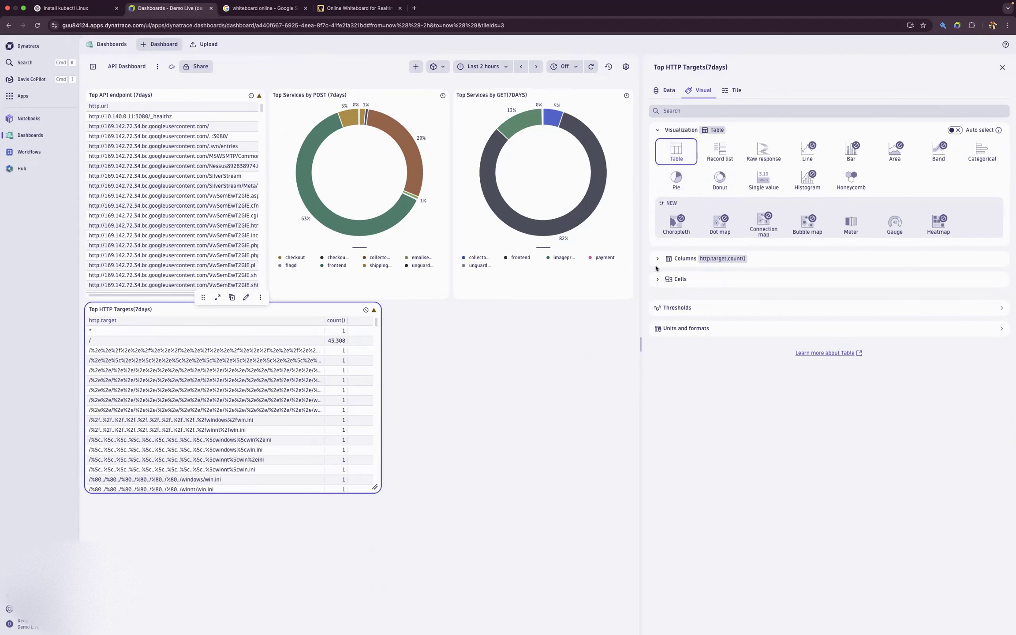
- Try the table's Background and Value threshold colors and its Comfortable and Default cell densities, returning the density to Condensed
click(658, 280)
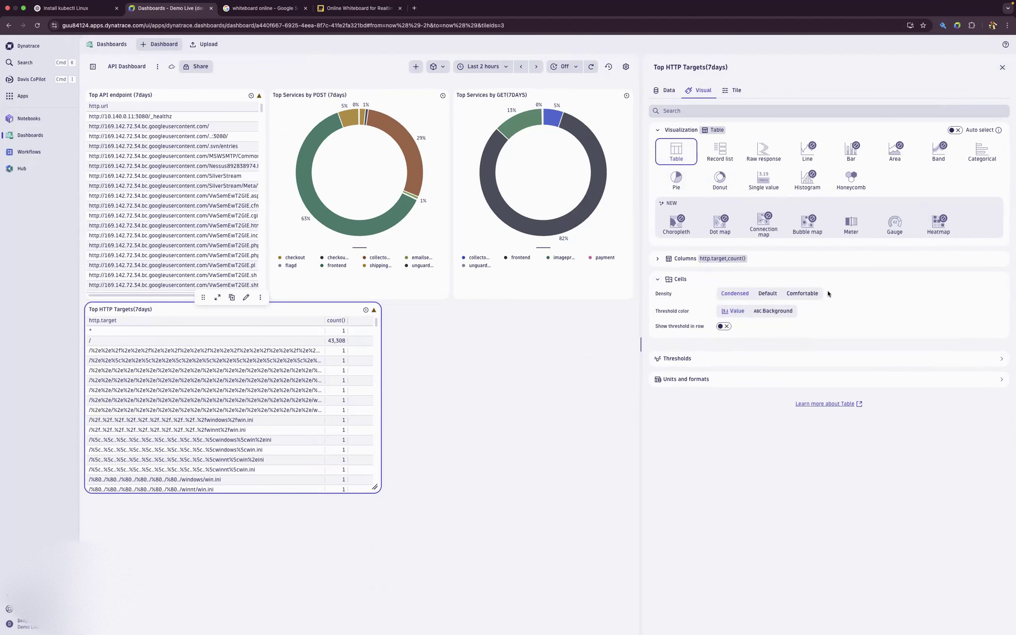
click(759, 315)
click(739, 311)
click(798, 295)
click(765, 297)
click(733, 297)
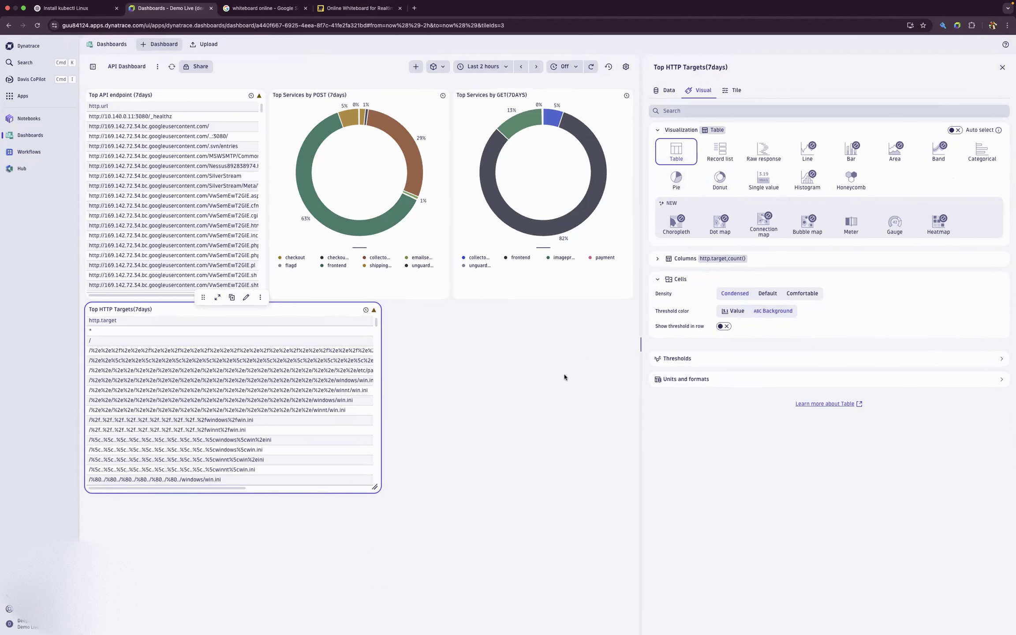
- Close the tile settings and resize the Top HTTP Targets tile to be narrower and slightly taller
click(1002, 67)
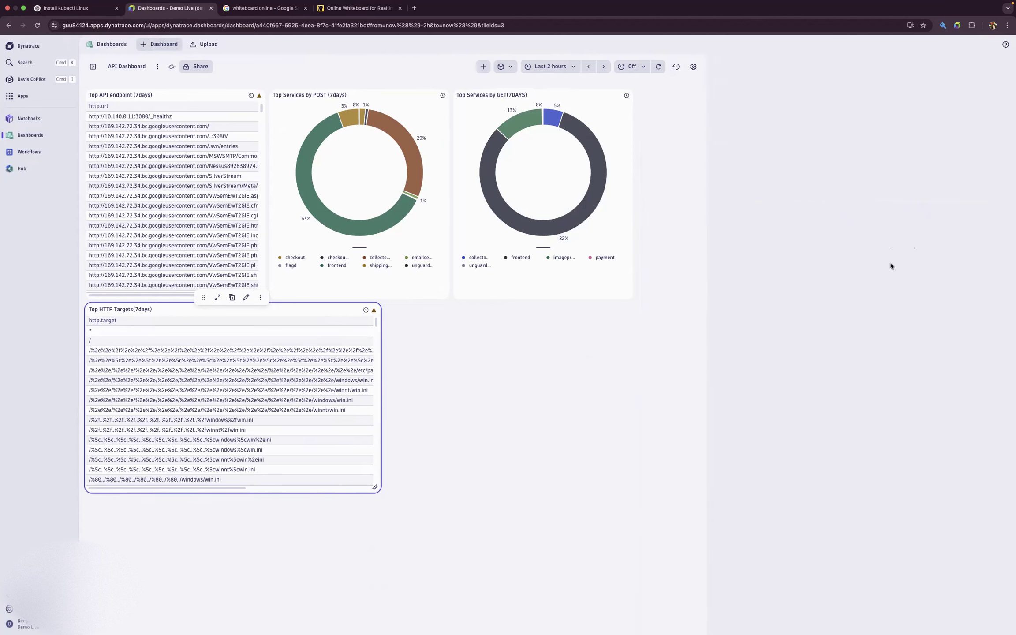
drag(575, 490, 479, 506)
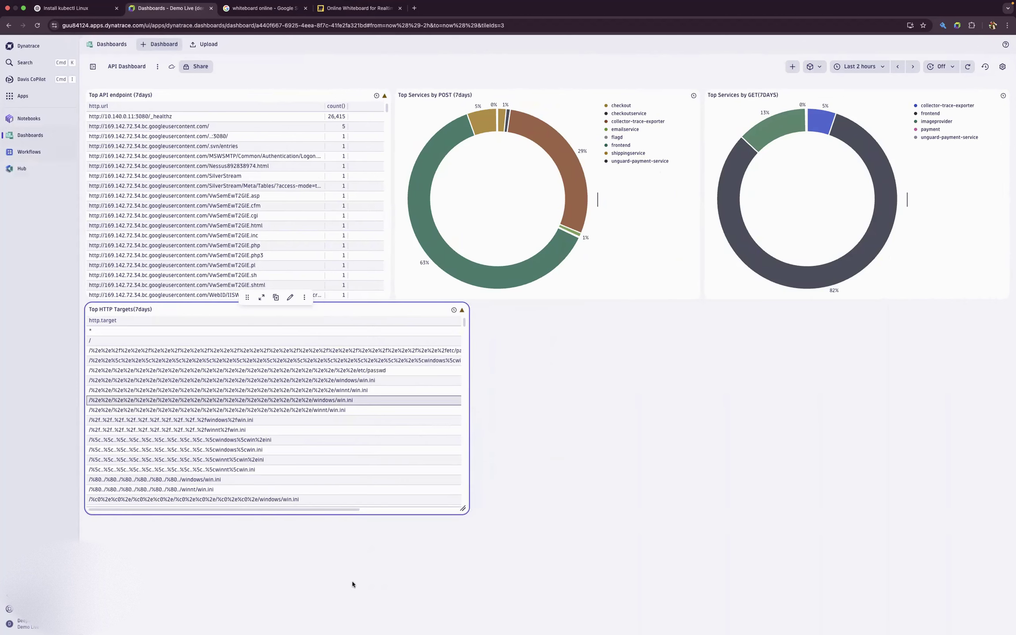
click(676, 401)
- Add a new DQL tile to the dashboard and title it "Endpoint Summary"
click(792, 66)
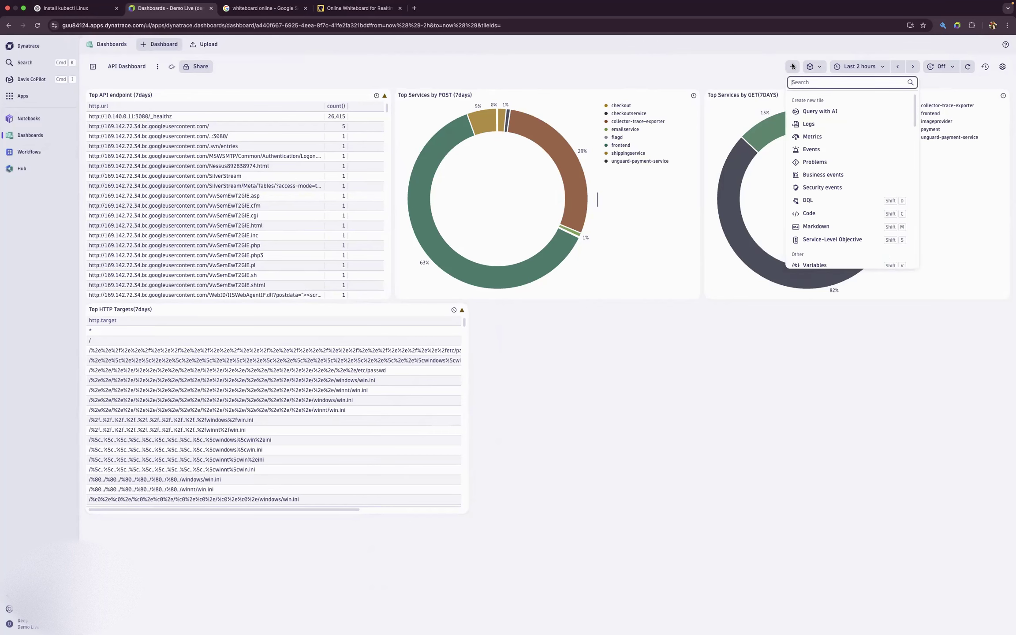
click(810, 203)
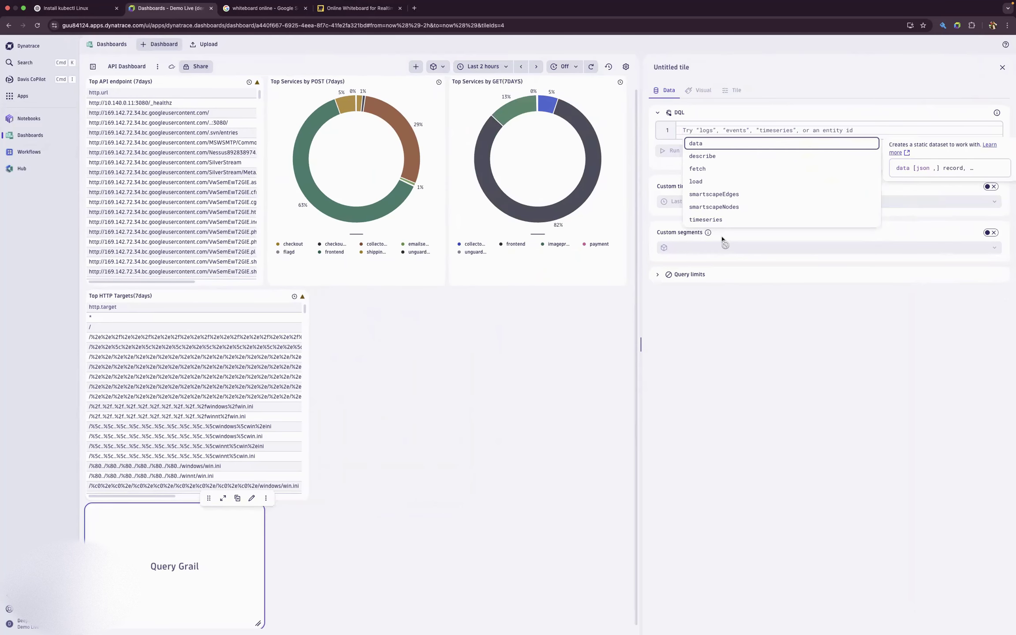
click(691, 71)
key(Caps_Lock)
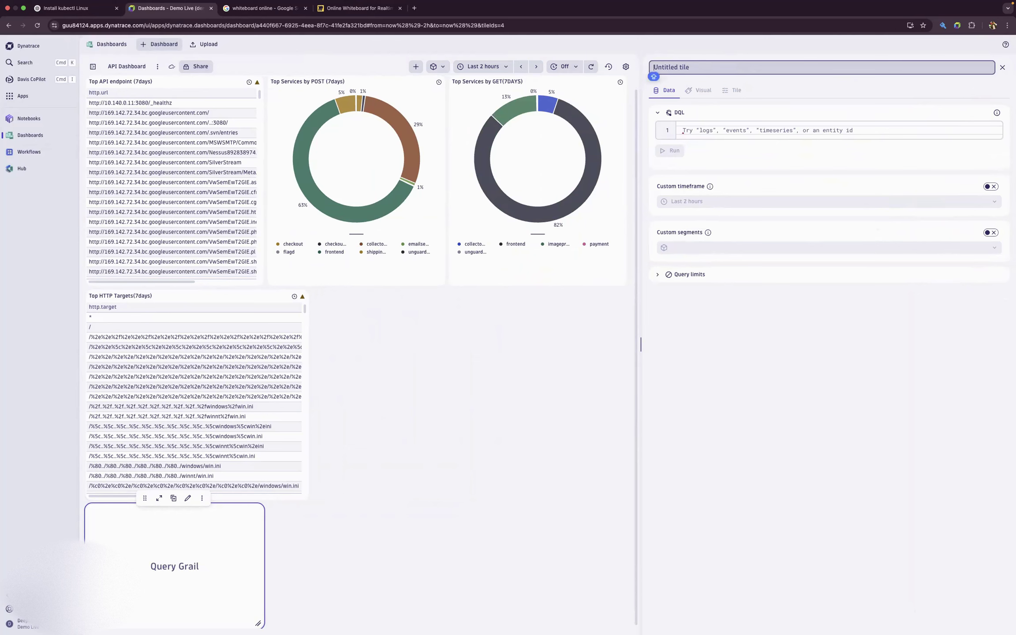
text(Endpoint Summary)
- Copy the DQL query of the Top HTTP Targets tile into the Endpoint Summary tile
click(198, 338)
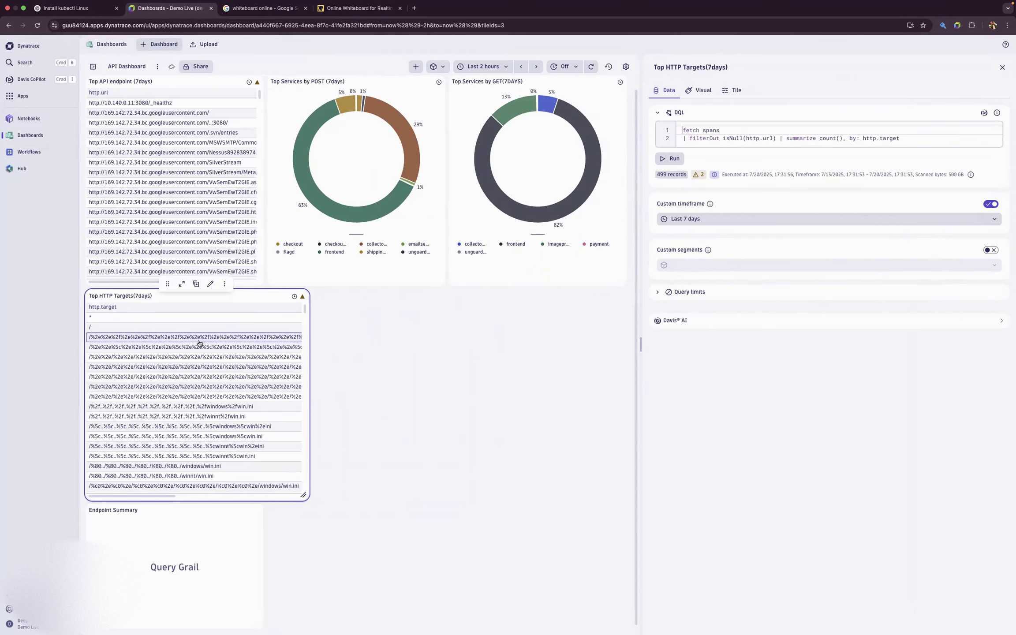
drag(912, 135, 688, 124)
key(super+c)
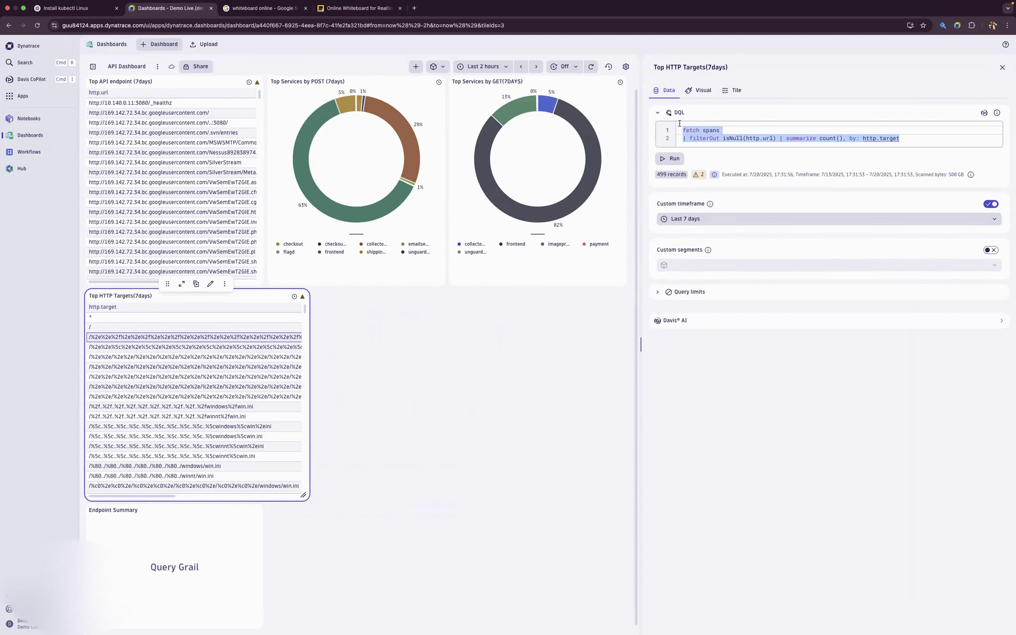
click(211, 557)
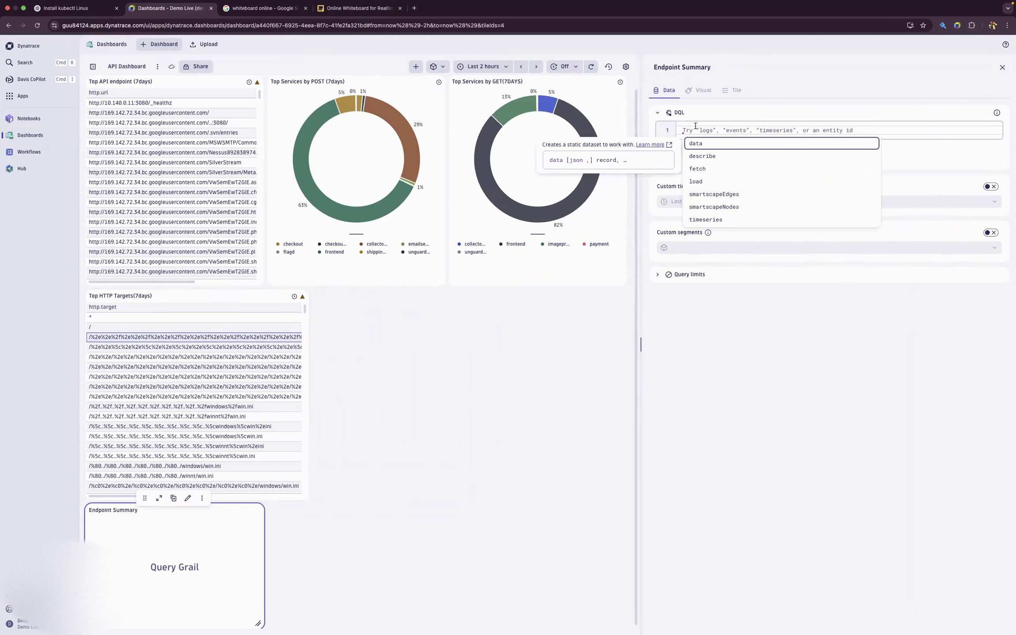
key(super+v)
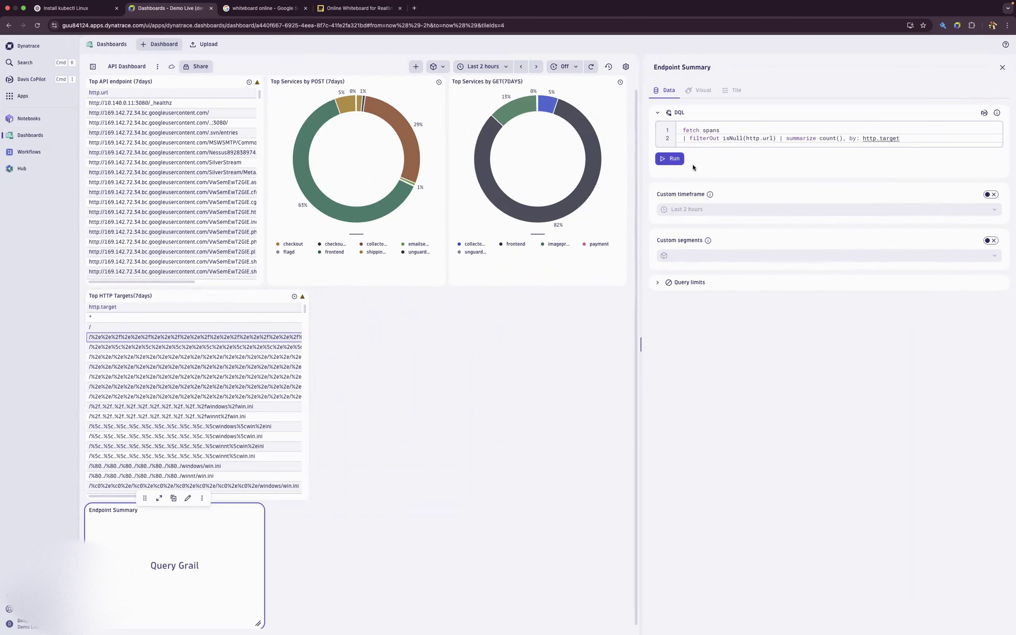
- Replace http.url with endpoint.name in the isNull filter of the Endpoint Summary query
click(774, 138)
key(BackSpace)
key(BackSpace)
key(BackSpace)
key(BackSpace)
key(BackSpace)
key(BackSpace)
key(BackSpace)
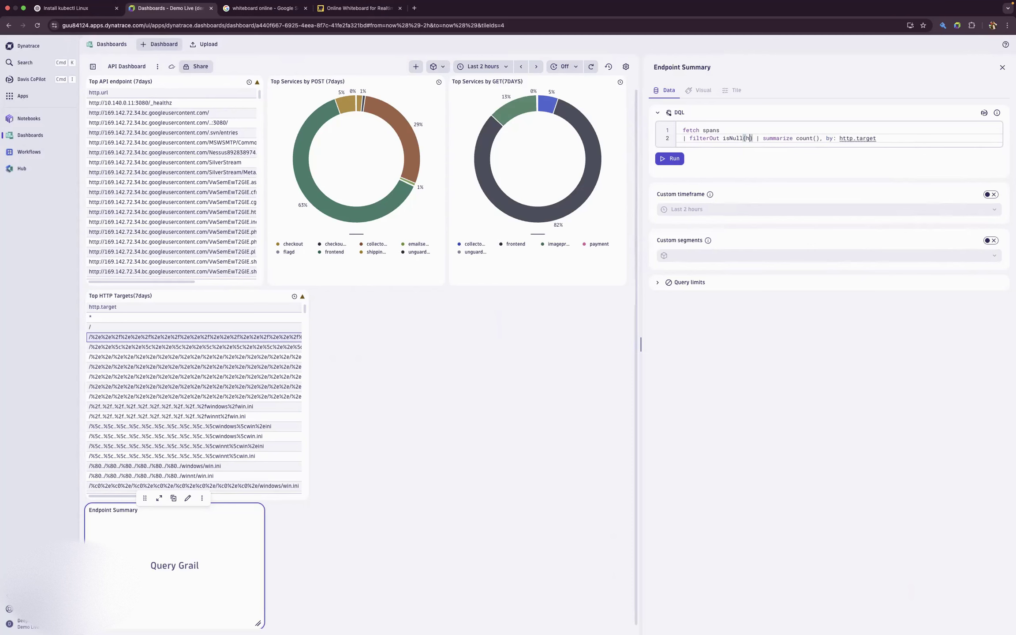
key(BackSpace)
text(endpoint)
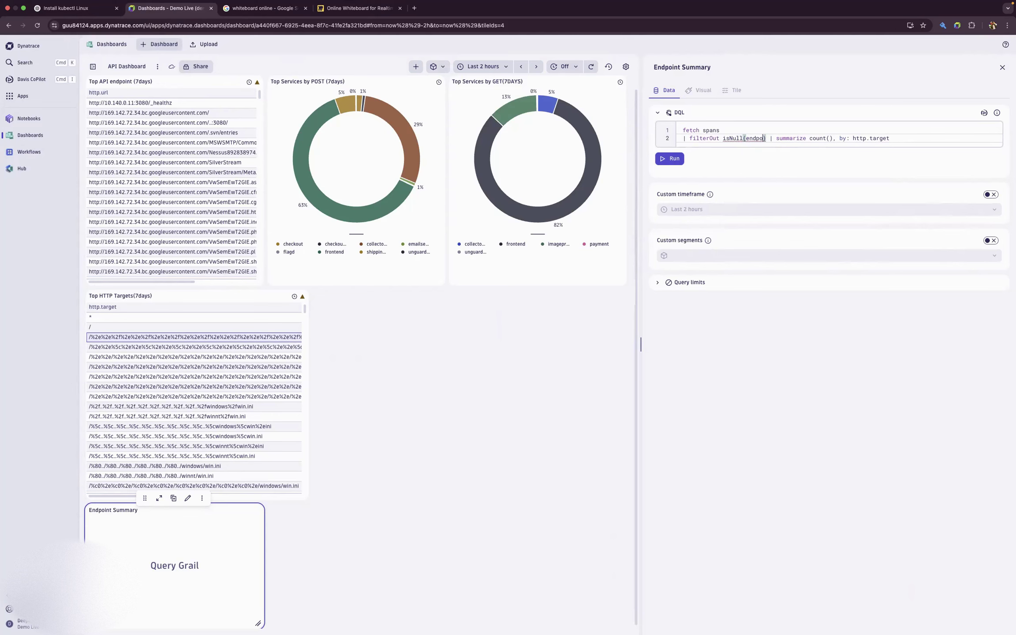
text(.name)
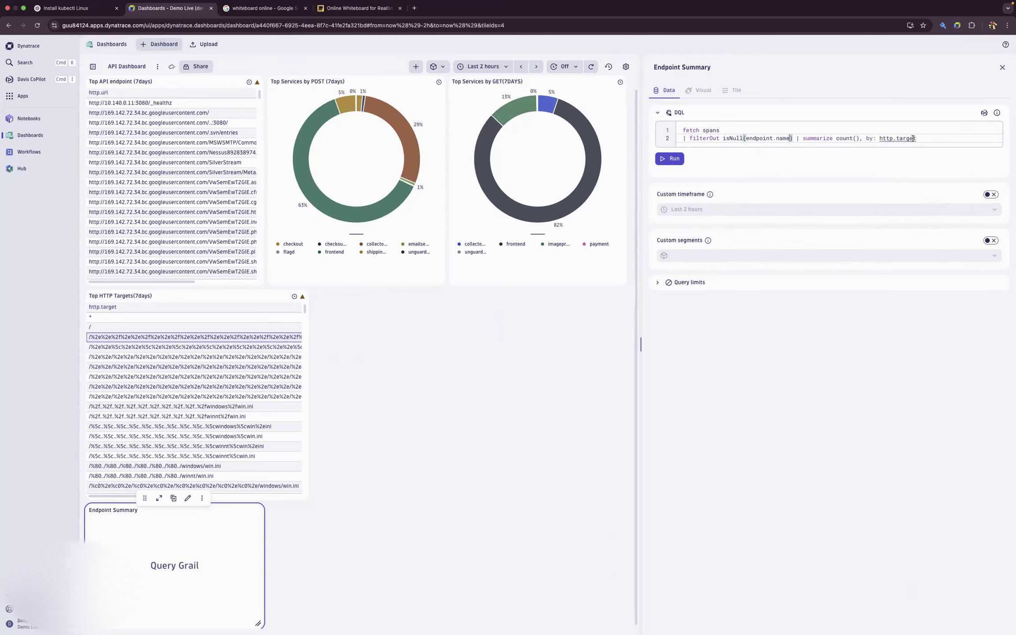
- Change the summarize grouping in the Endpoint Summary query from http.target to endpoint.name
mouse_move(916, 138)
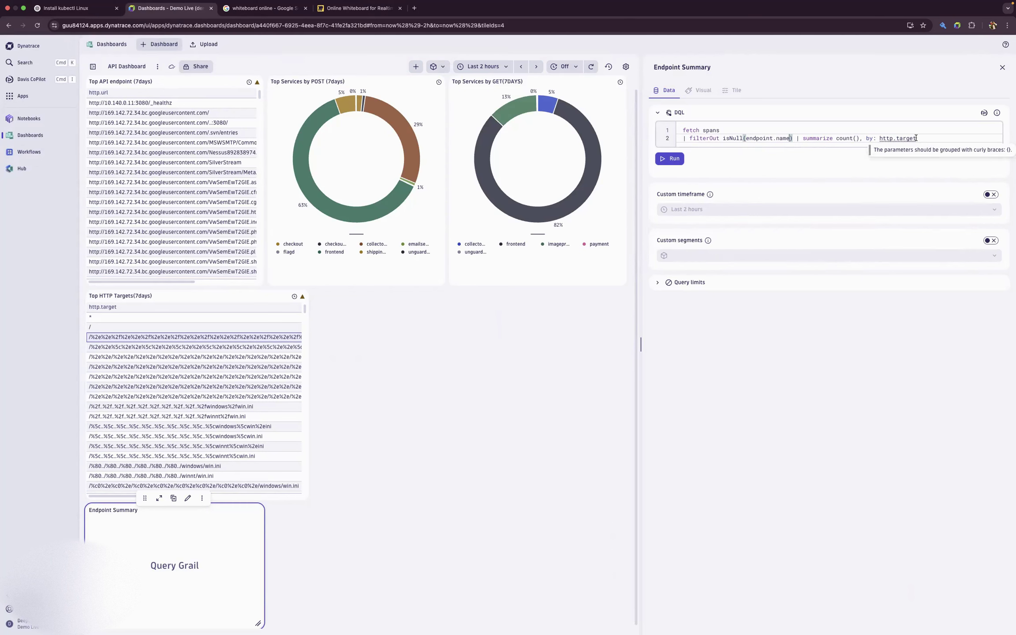
click(930, 139)
key(BackSpace)
key(BackSpace)
key(BackSpace)
key(BackSpace)
key(BackSpace)
key(BackSpace)
key(BackSpace)
key(BackSpace)
key(BackSpace)
key(BackSpace)
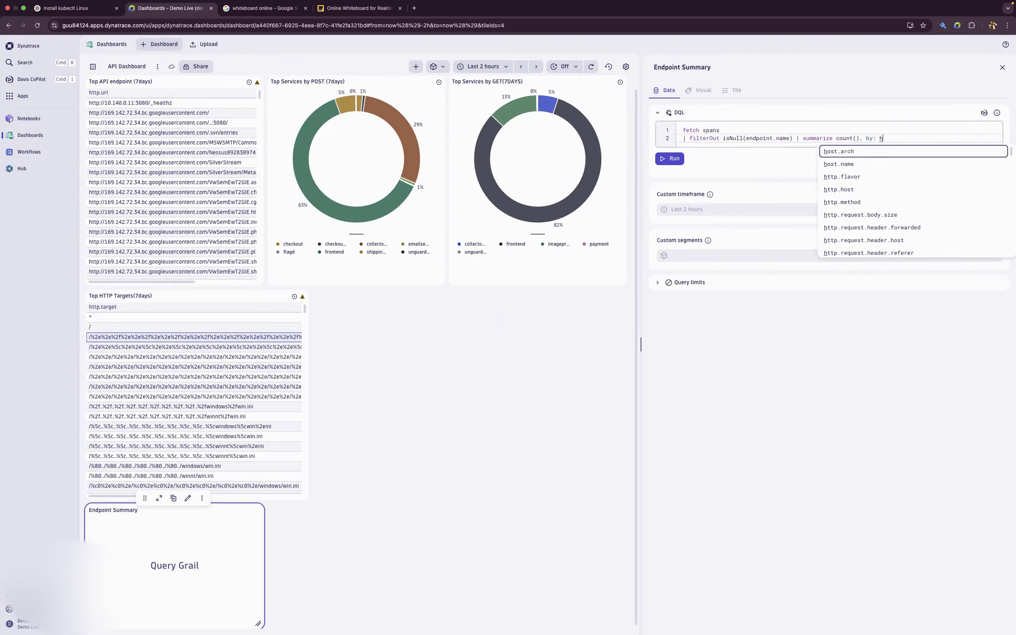
key(BackSpace)
text(end)
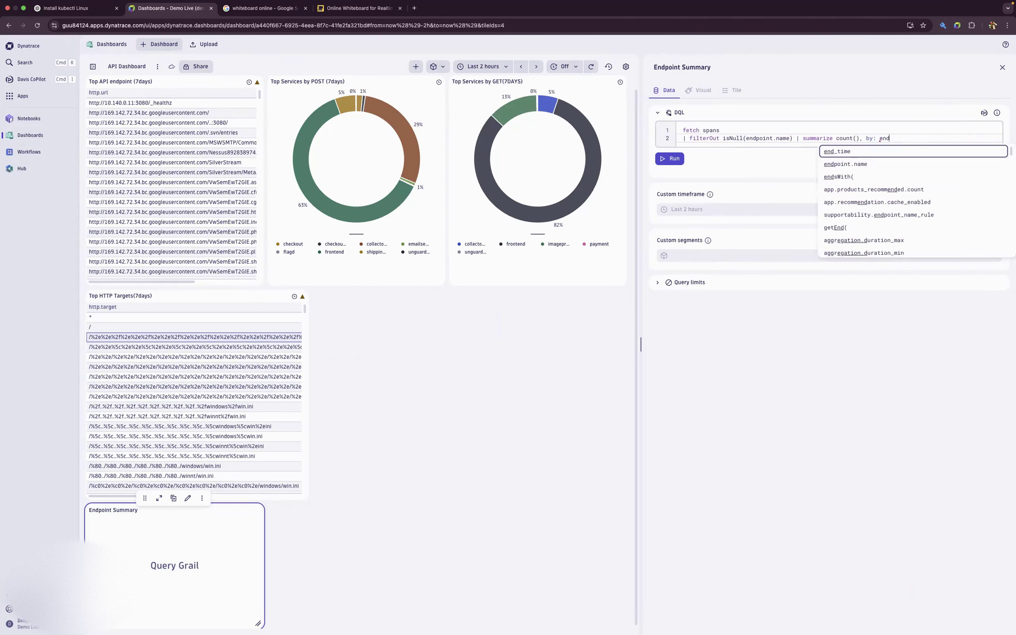
click(904, 166)
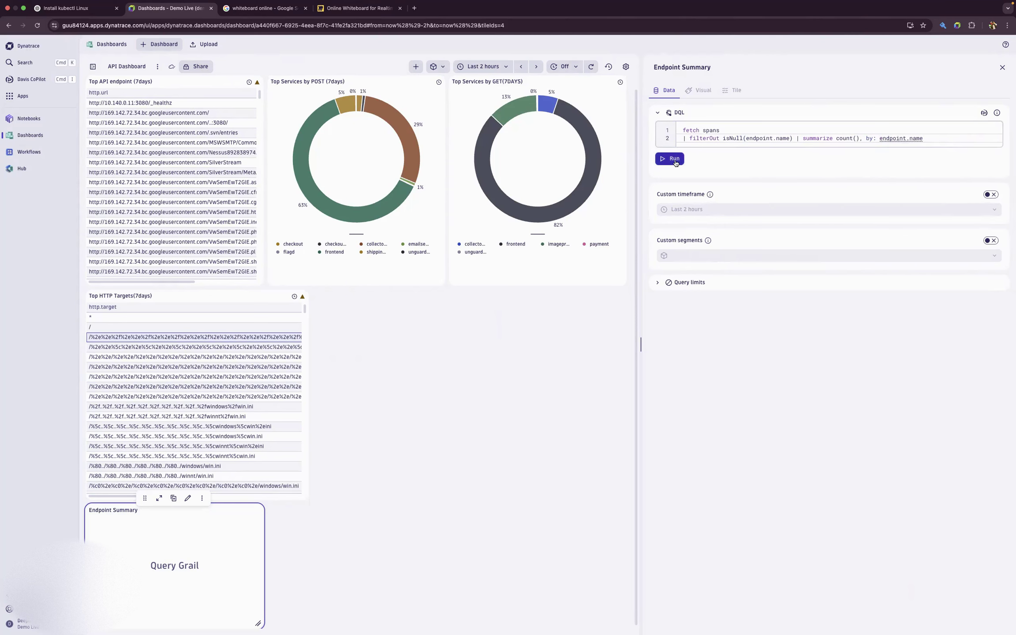
- Run the Endpoint Summary query and widen its tile
click(675, 162)
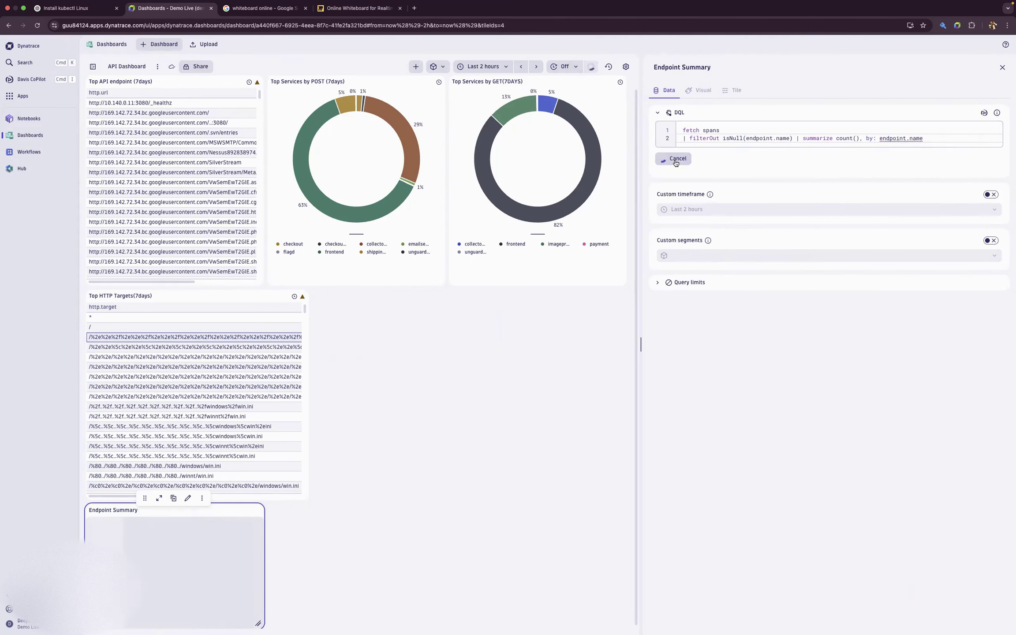
drag(259, 622, 521, 629)
- Add another DQL tile to the dashboard and start its title with "Query"
click(416, 67)
click(701, 65)
text(Qer)
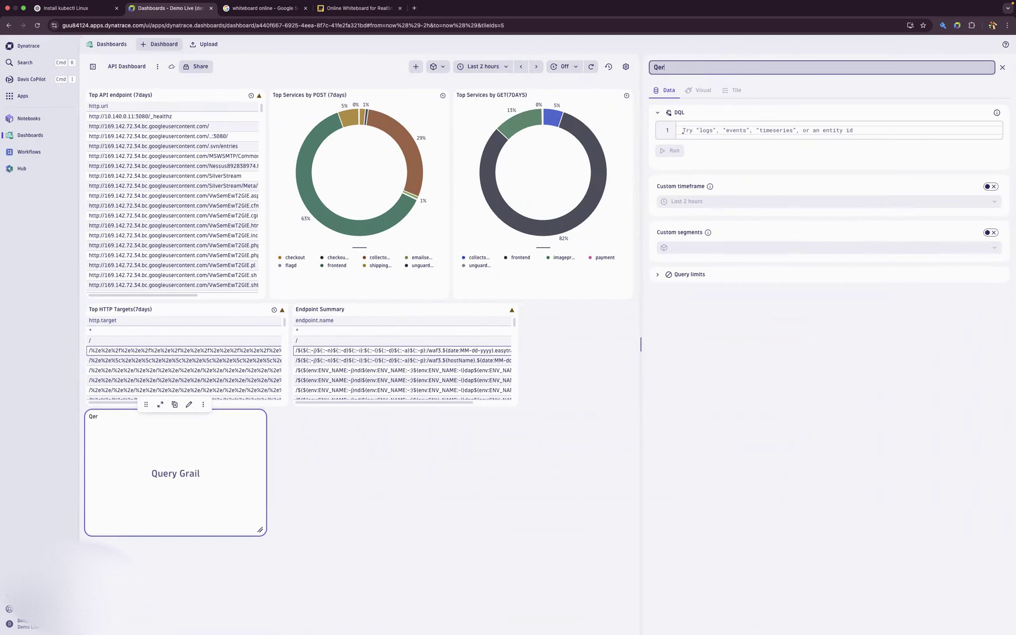
text(yuery)
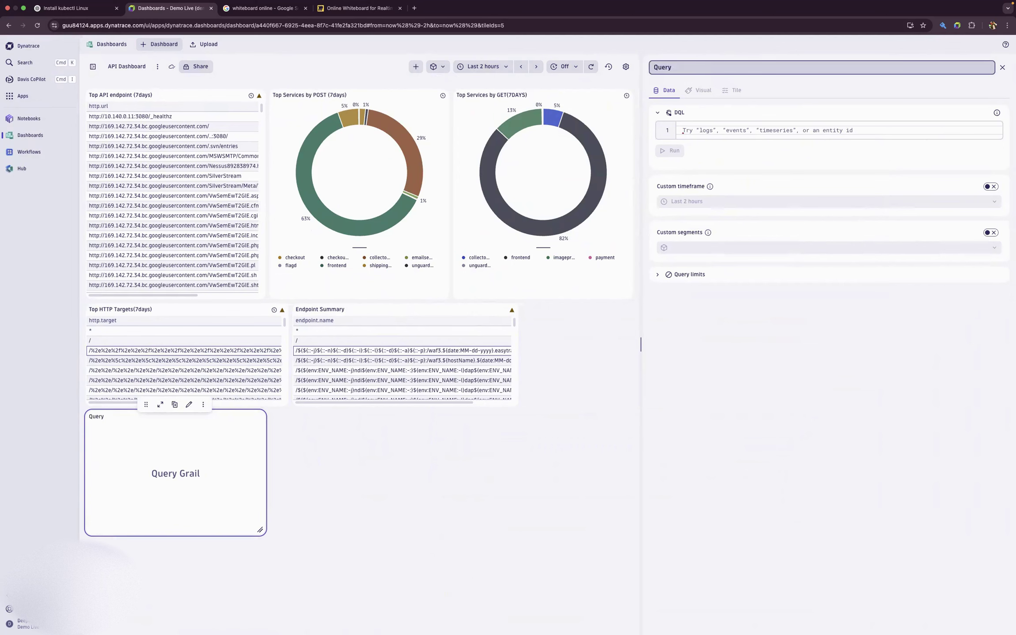